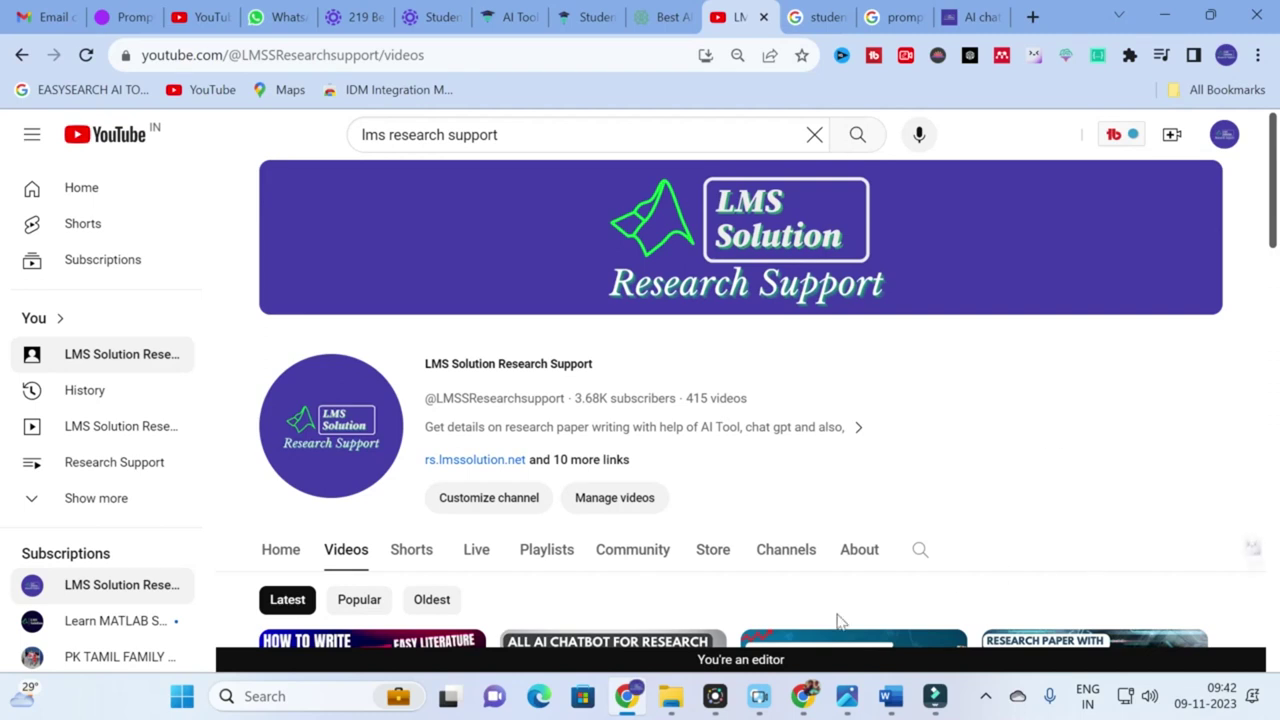
# Open the PromptWise.ai site from the search results, and bring up its prompt enhancer page with the prompt box ready for input.
pyautogui.click(850, 700)
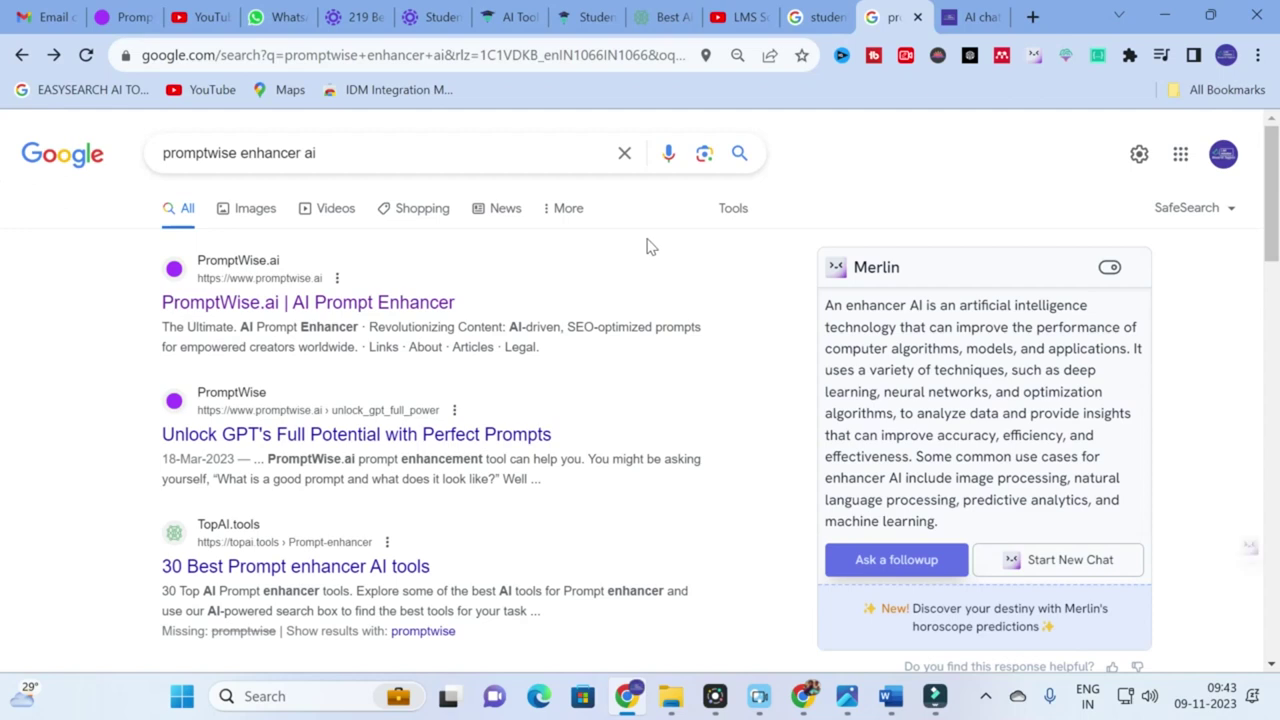
pyautogui.click(224, 310)
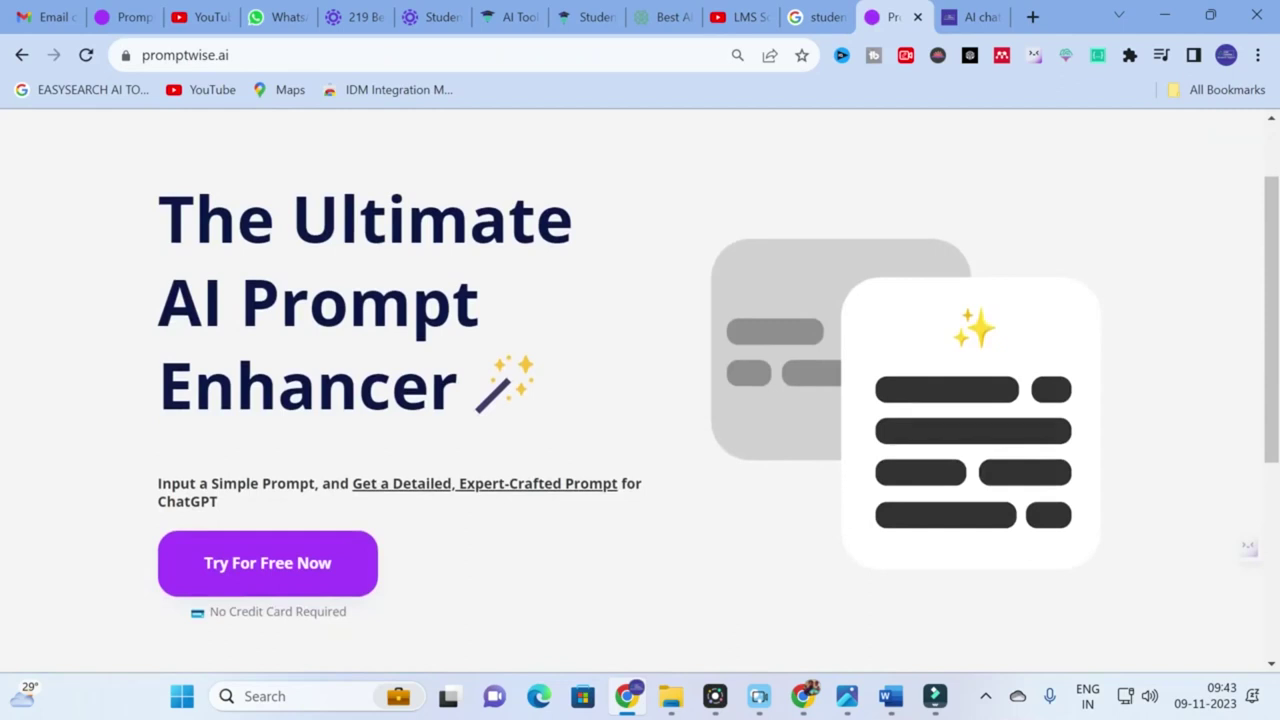
pyautogui.click(115, 9)
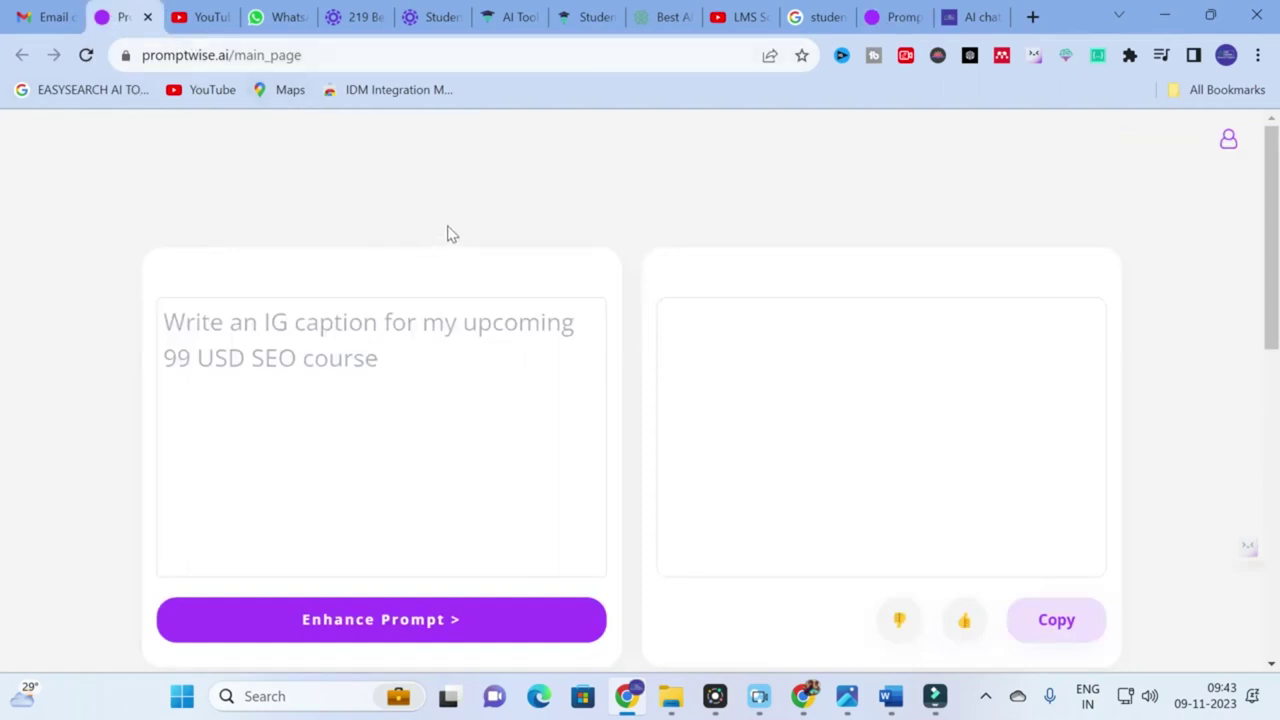
pyautogui.scroll(-4, 240, 360)
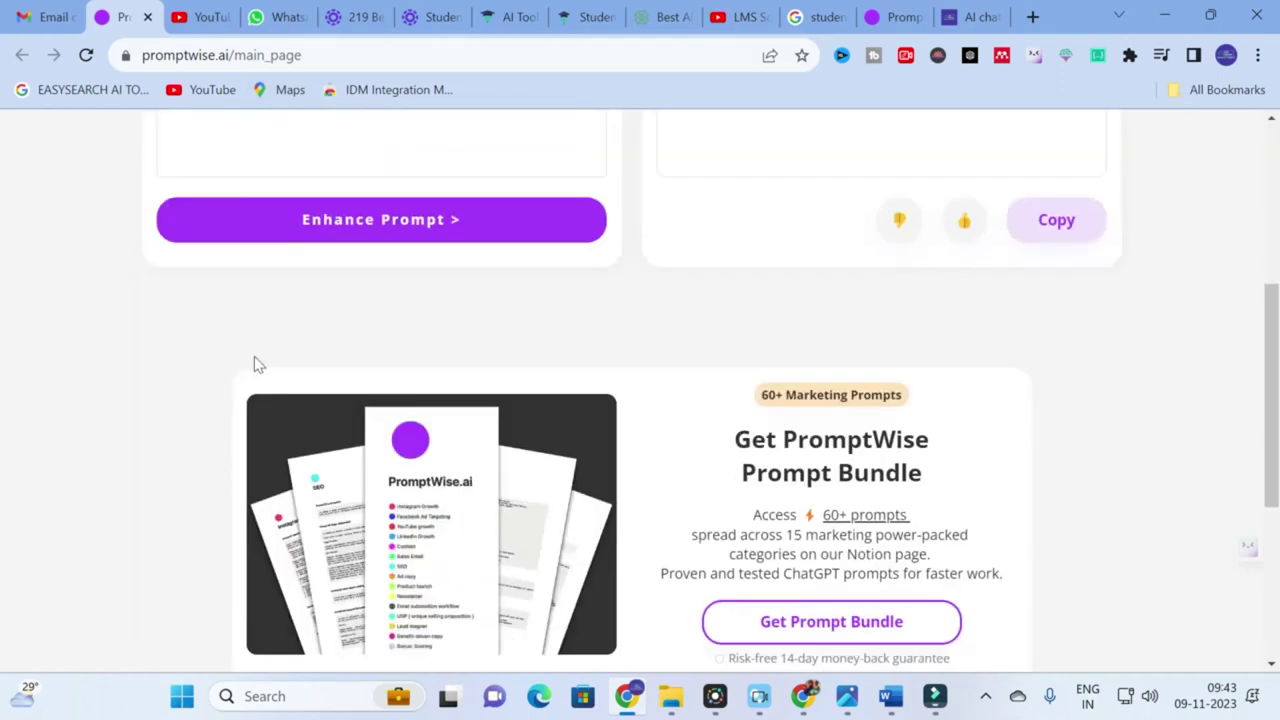
pyautogui.scroll(4, 240, 360)
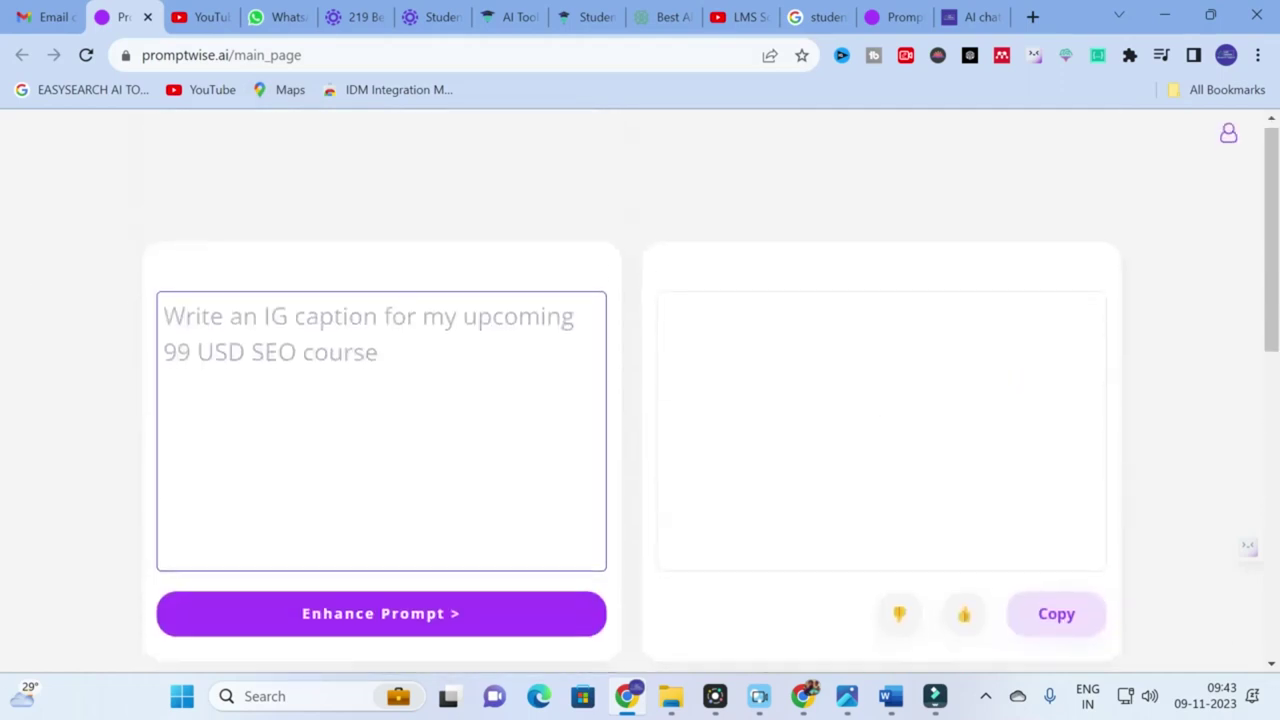
pyautogui.scroll(-1, 640, 400)
pyautogui.click(365, 282)
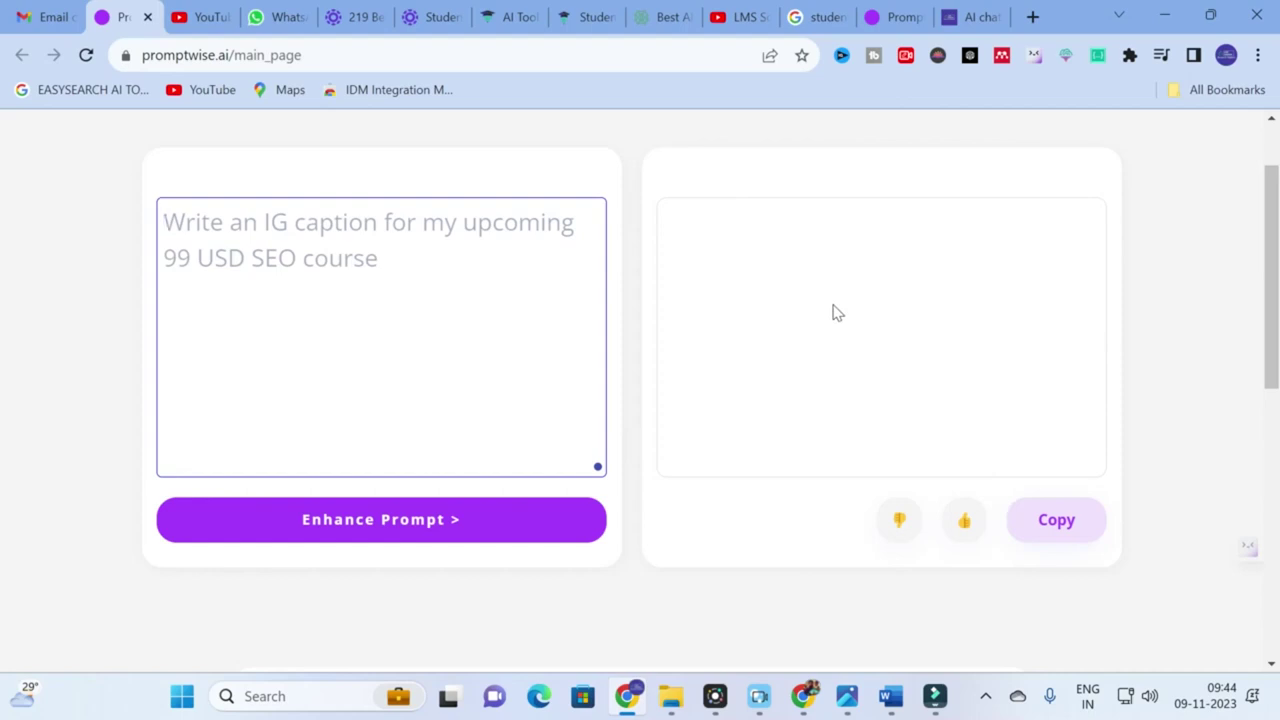
# Search for "chatgpt" in a new browser tab and open ChatGPT.
pyautogui.click(1033, 17)
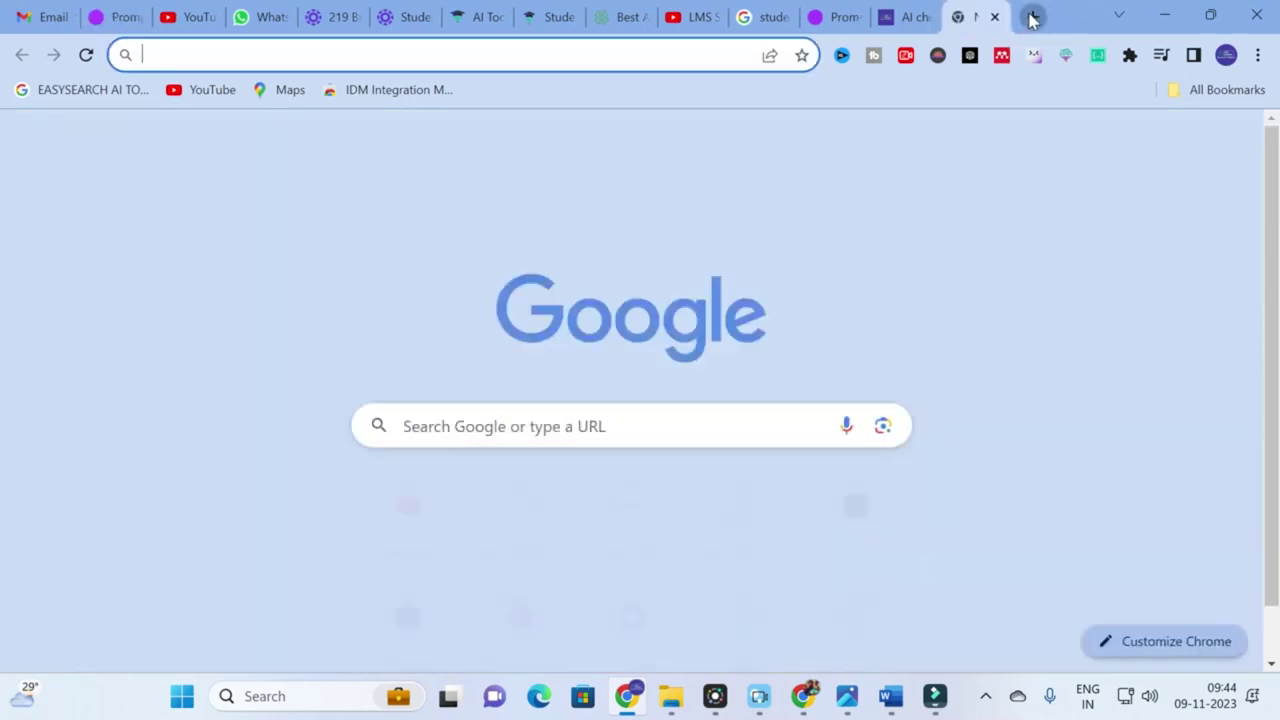
pyautogui.click(404, 425)
pyautogui.write('chatgpt')
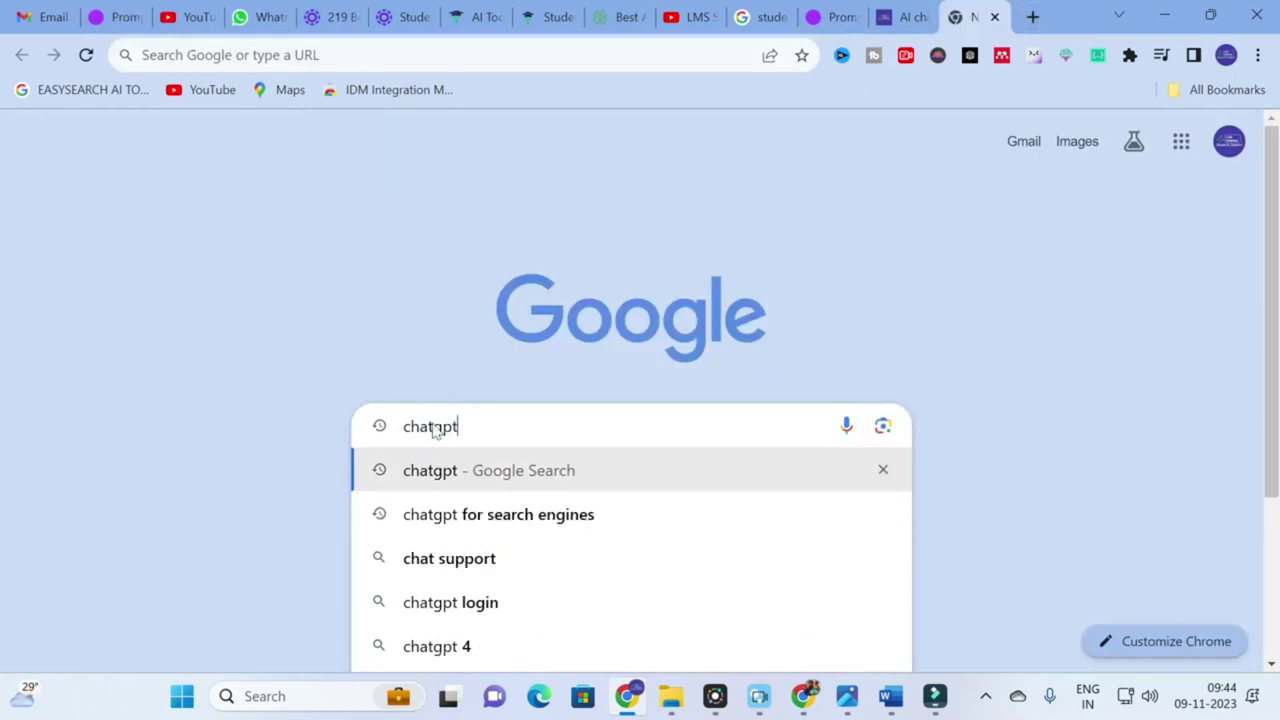
pyautogui.press('Return')
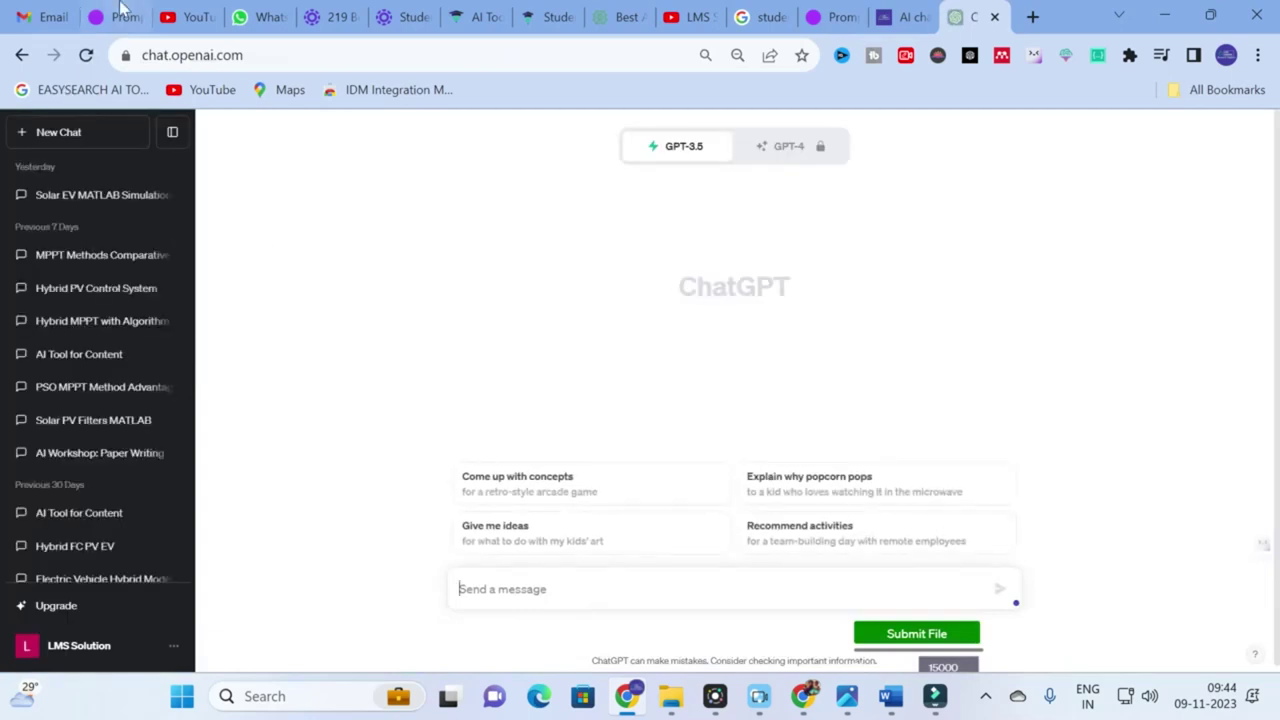
# In PromptWise, enter the prompt "write an abstract on the title Grid connected pv system for electric vehicle charging station".
pyautogui.click(121, 14)
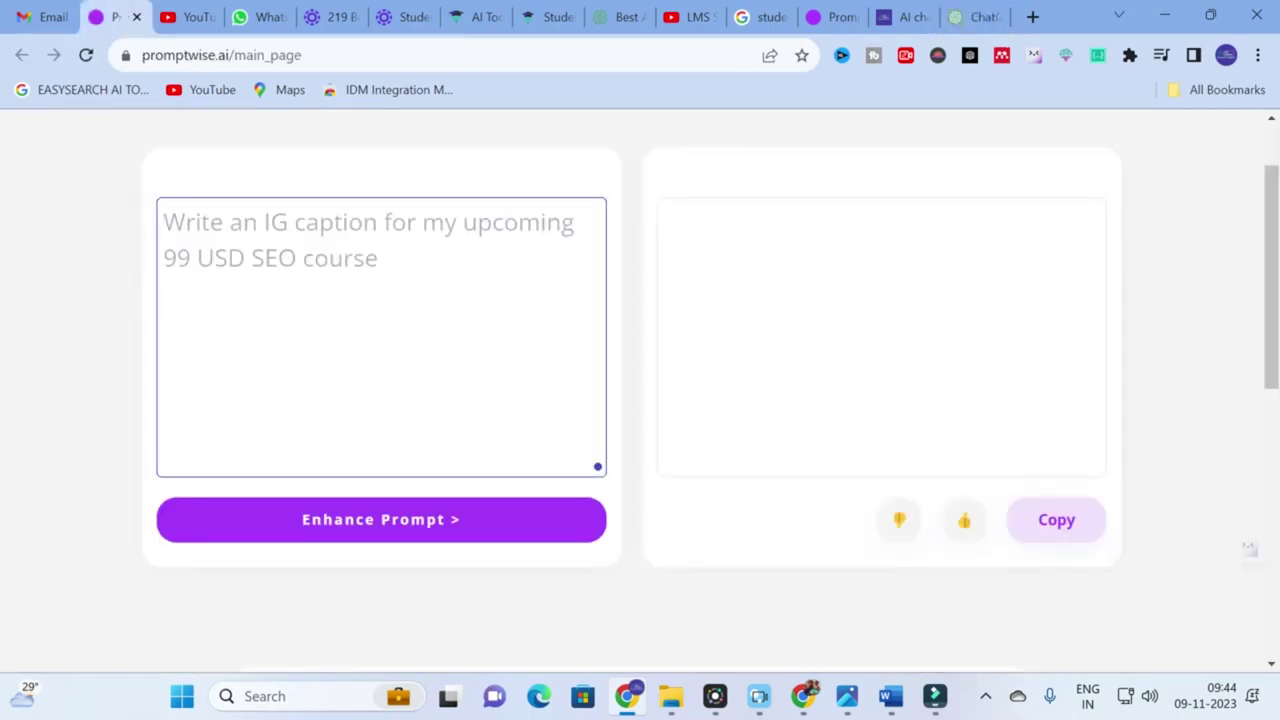
pyautogui.write('write ')
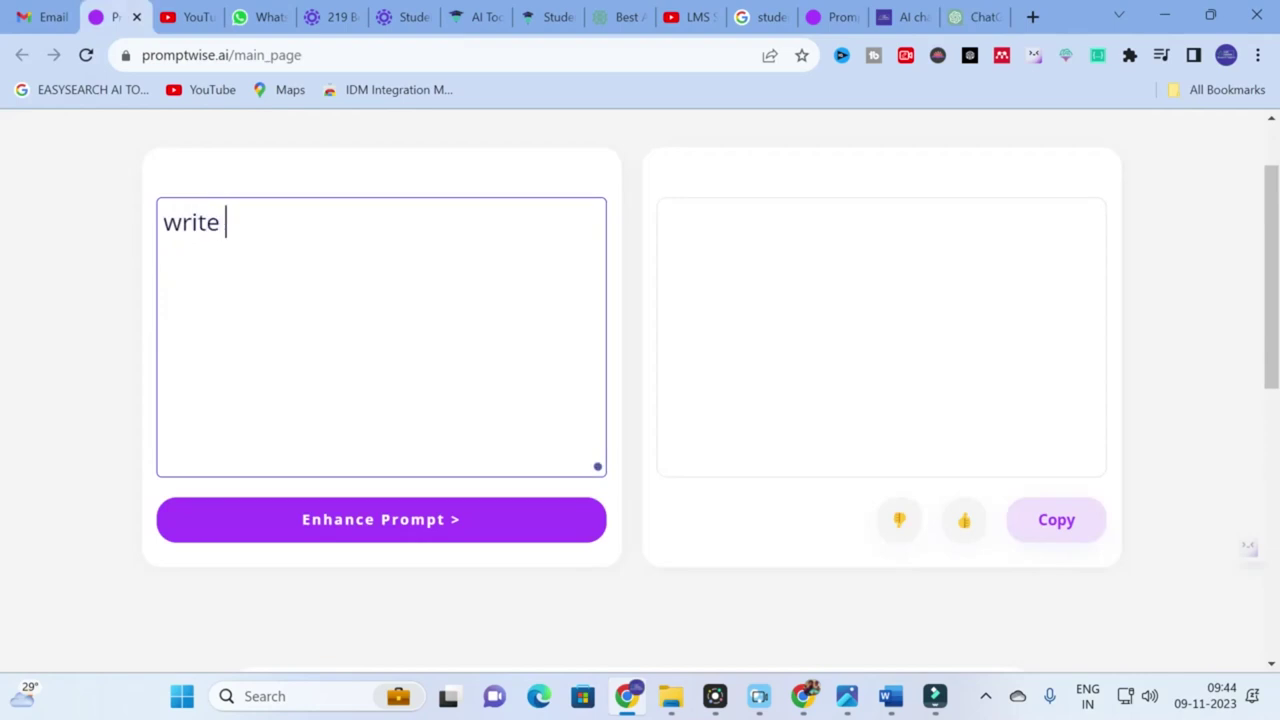
pyautogui.write('an abs')
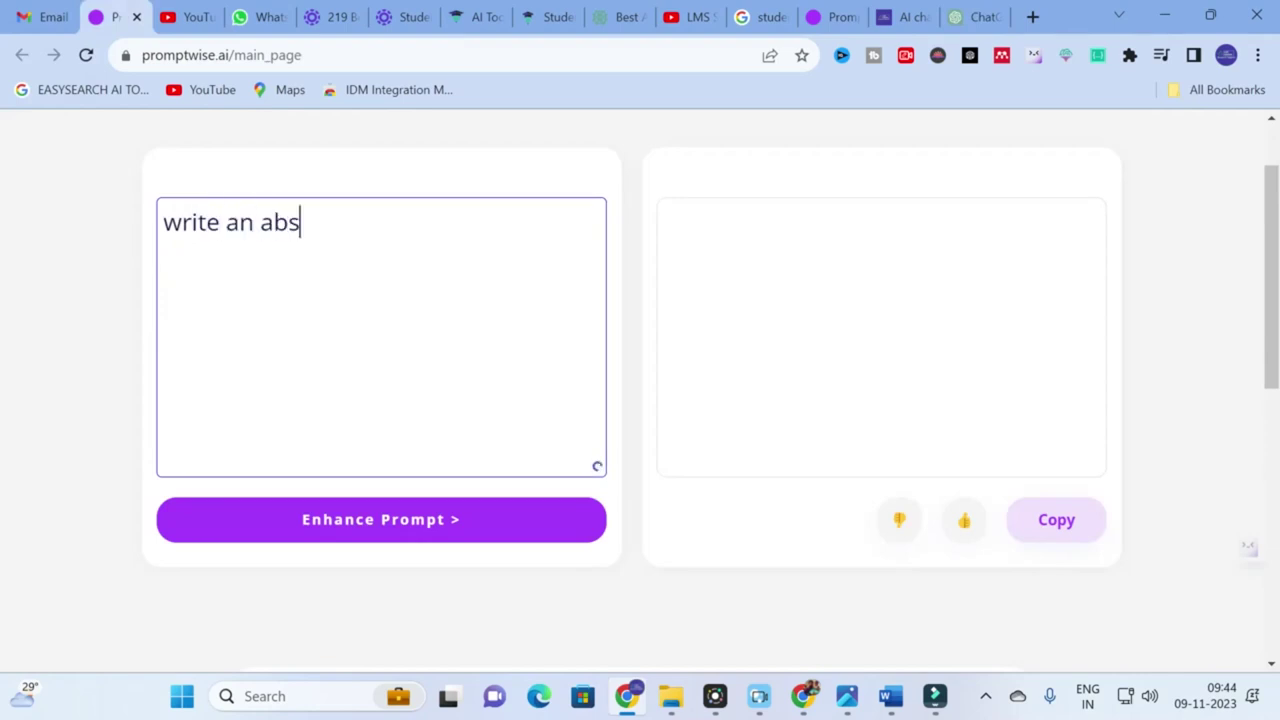
pyautogui.write('tract on')
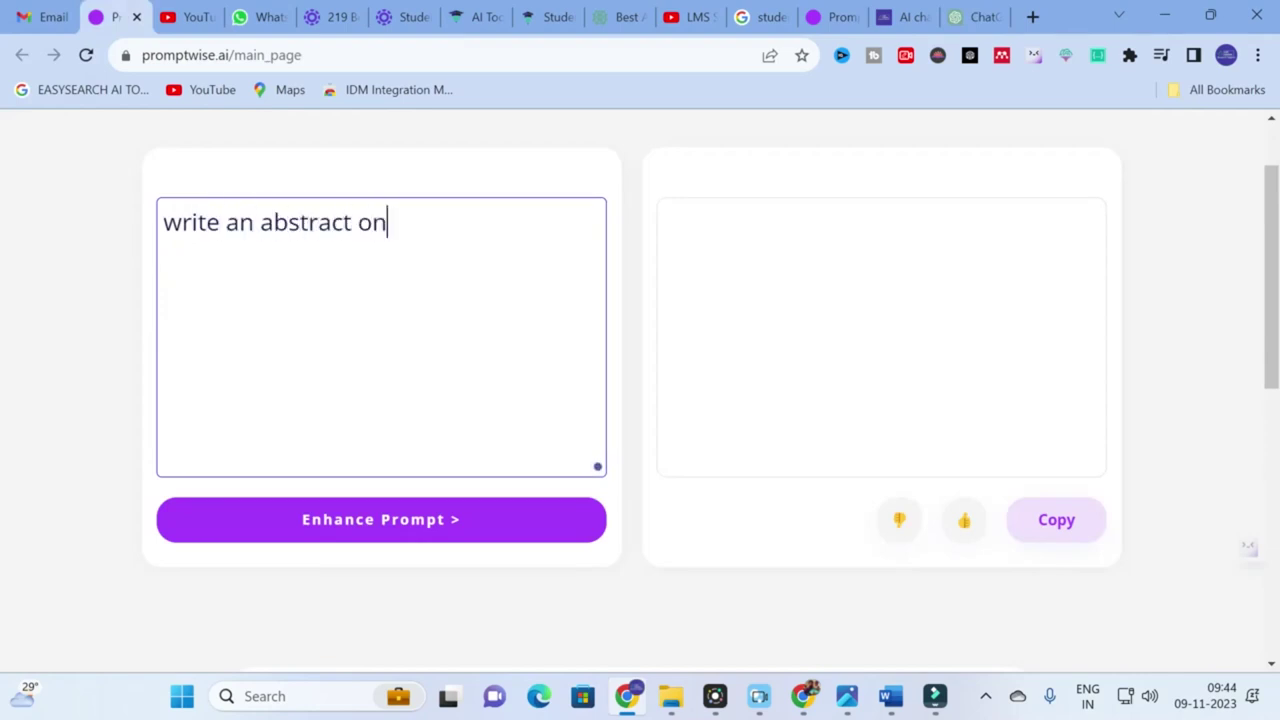
pyautogui.write(' the title ')
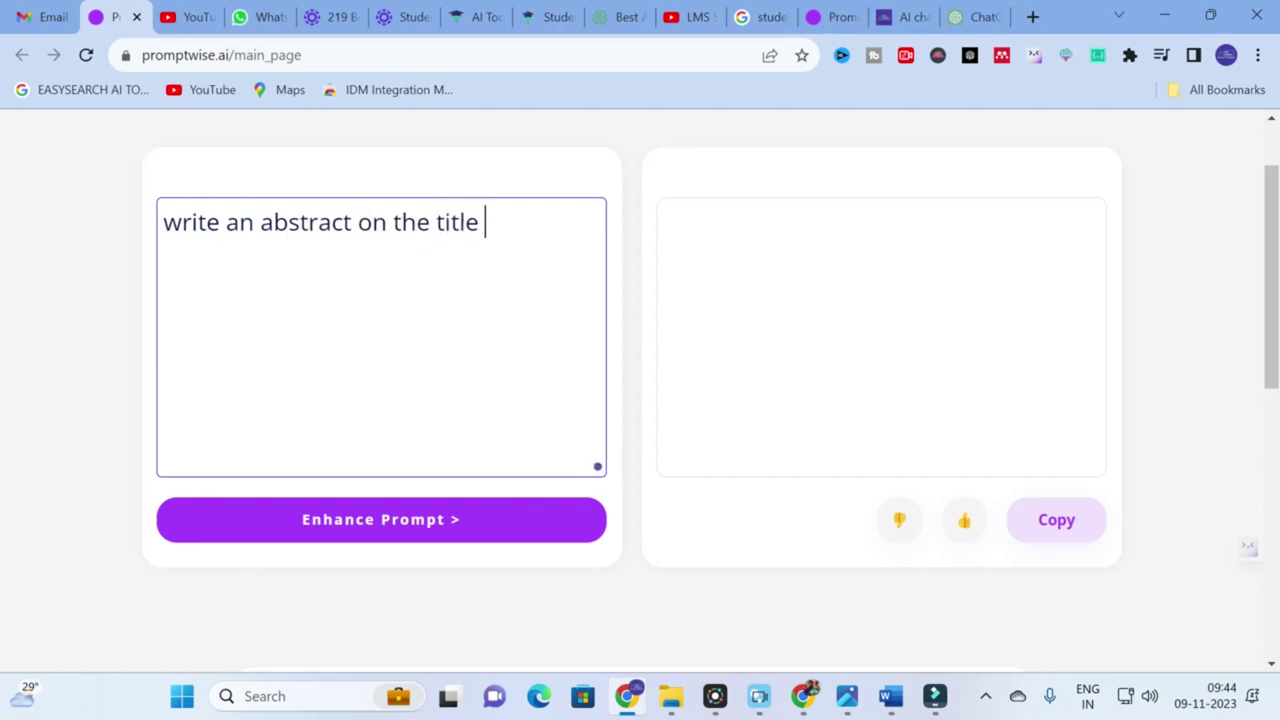
pyautogui.write('Grid co')
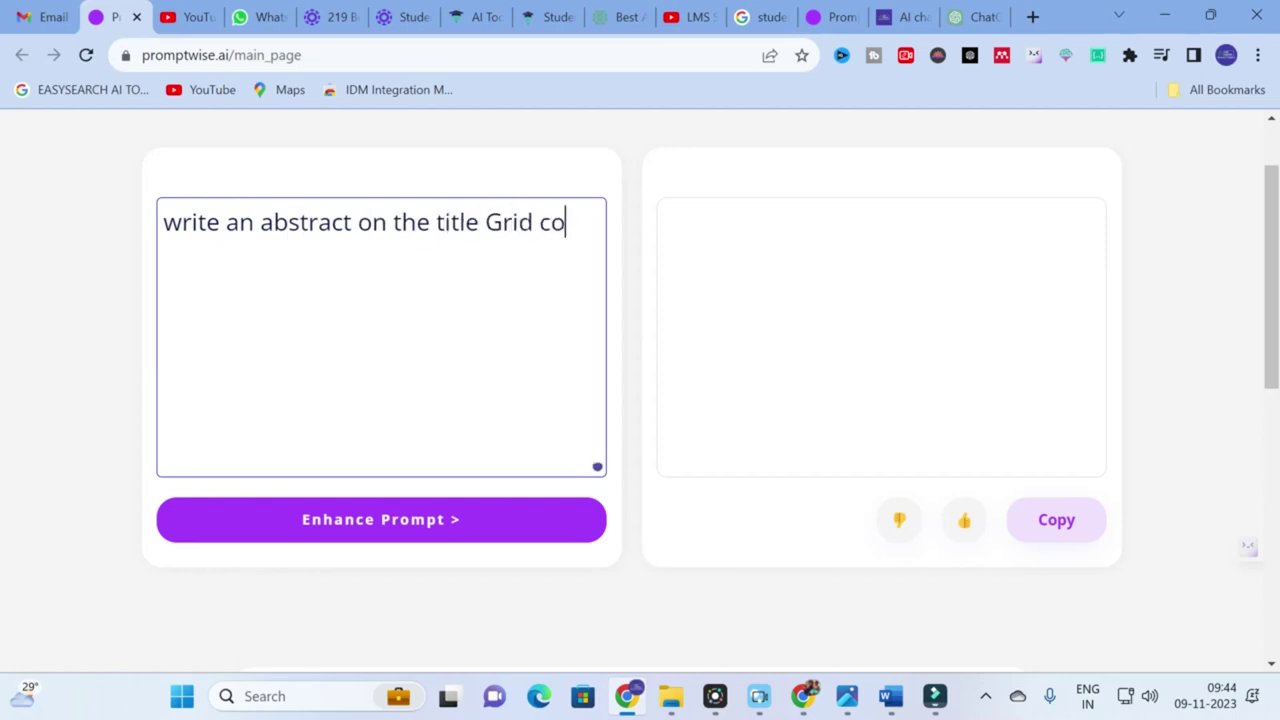
pyautogui.write('nnected ')
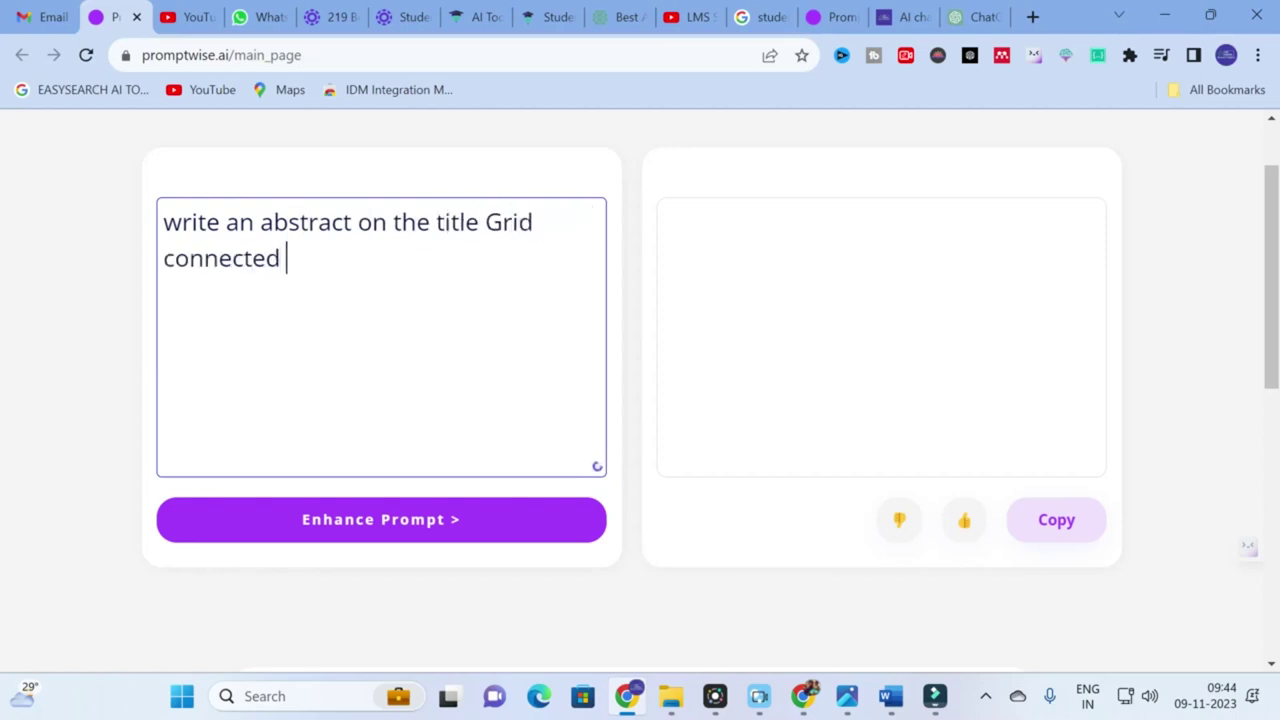
pyautogui.write('pv system for ')
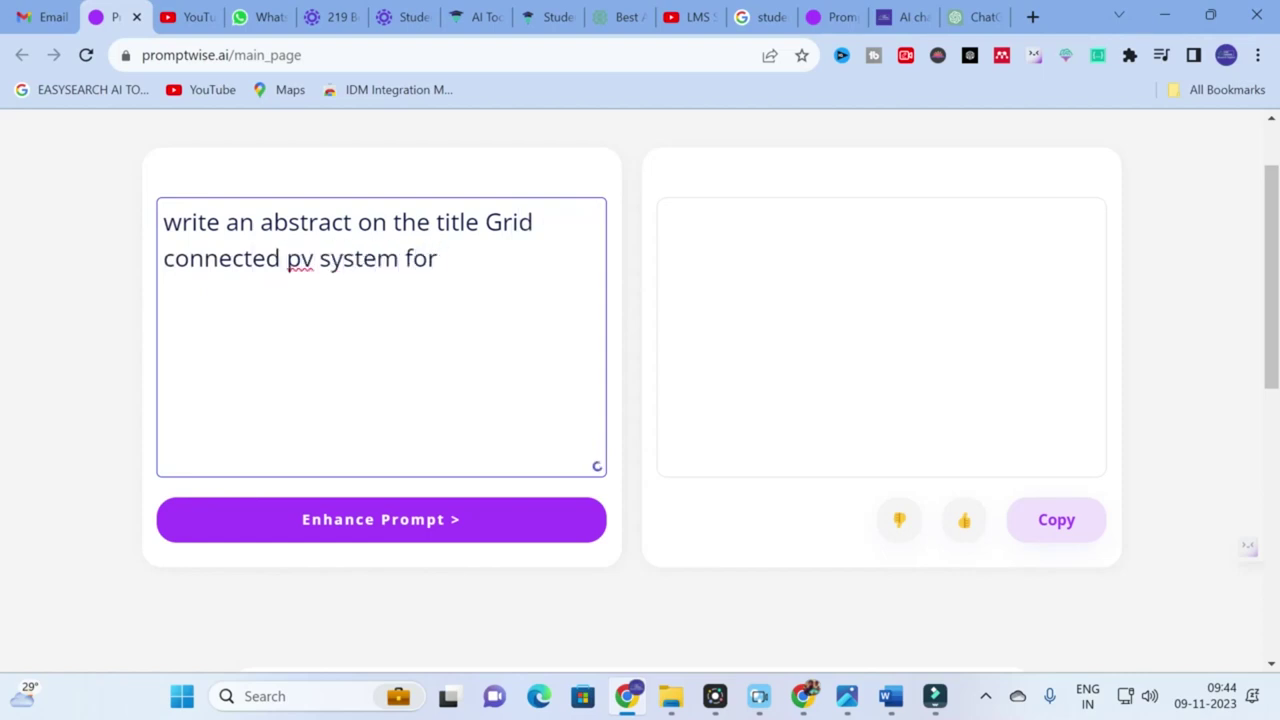
pyautogui.write('electri')
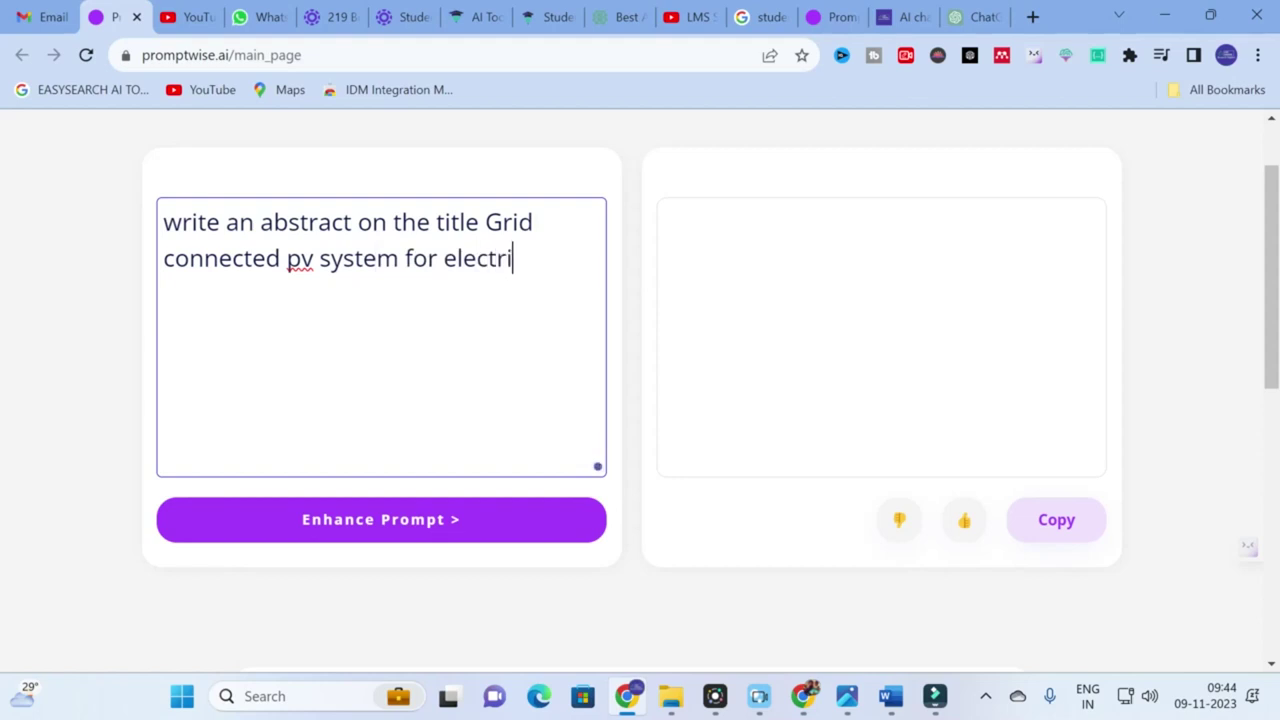
pyautogui.write('c vehicle ')
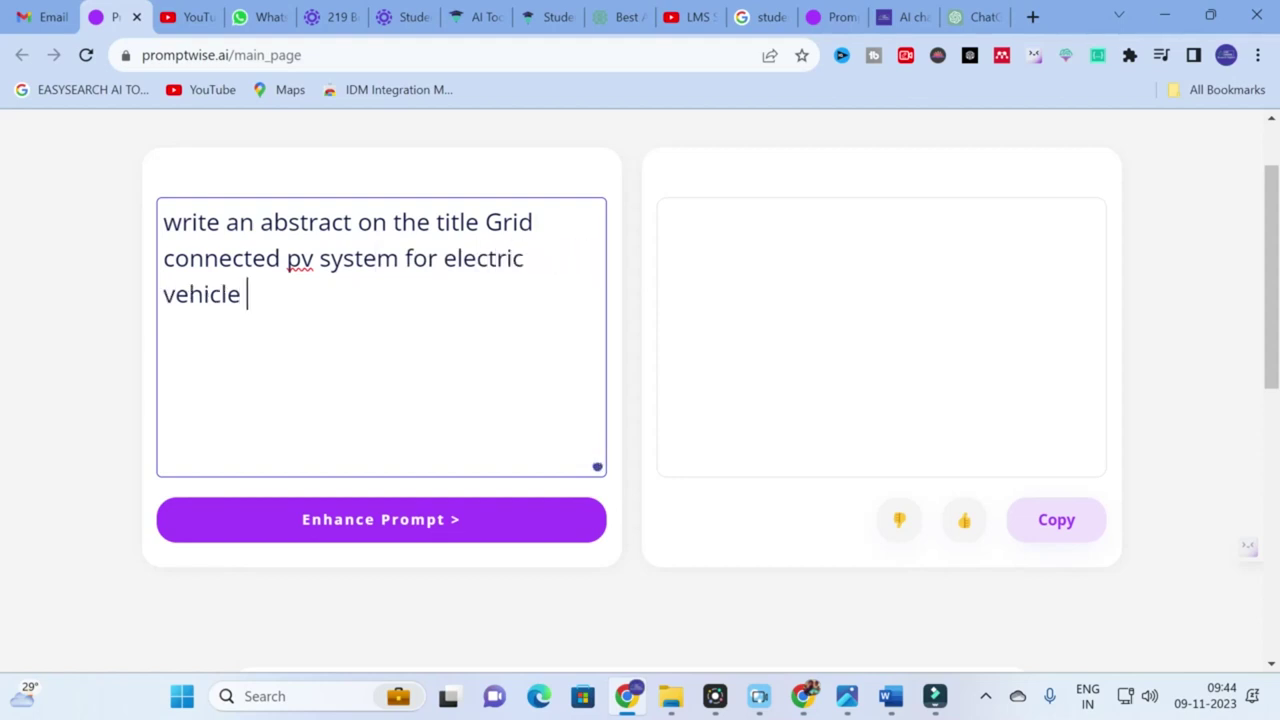
pyautogui.write('charging ')
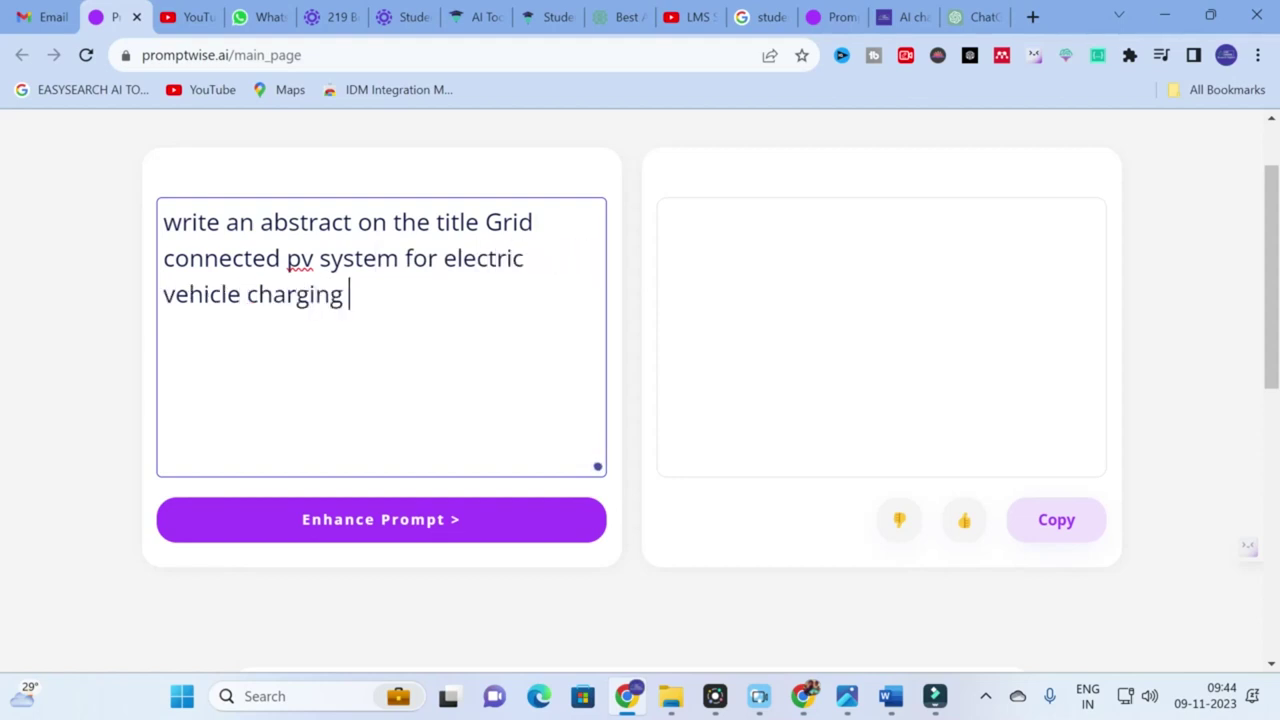
pyautogui.write('station')
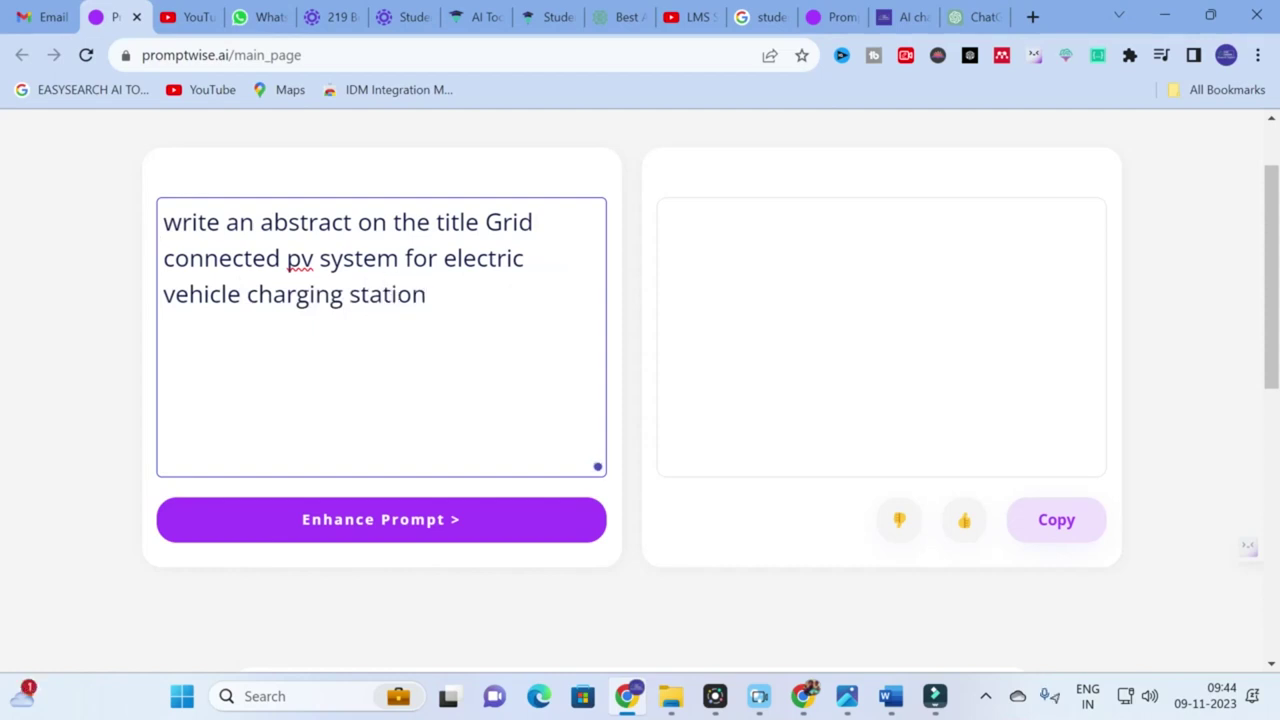
# Append "in about 200 words" to the end of the abstract prompt.
pyautogui.doubleClick(166, 224)
pyautogui.click(459, 296)
pyautogui.write('in about ')
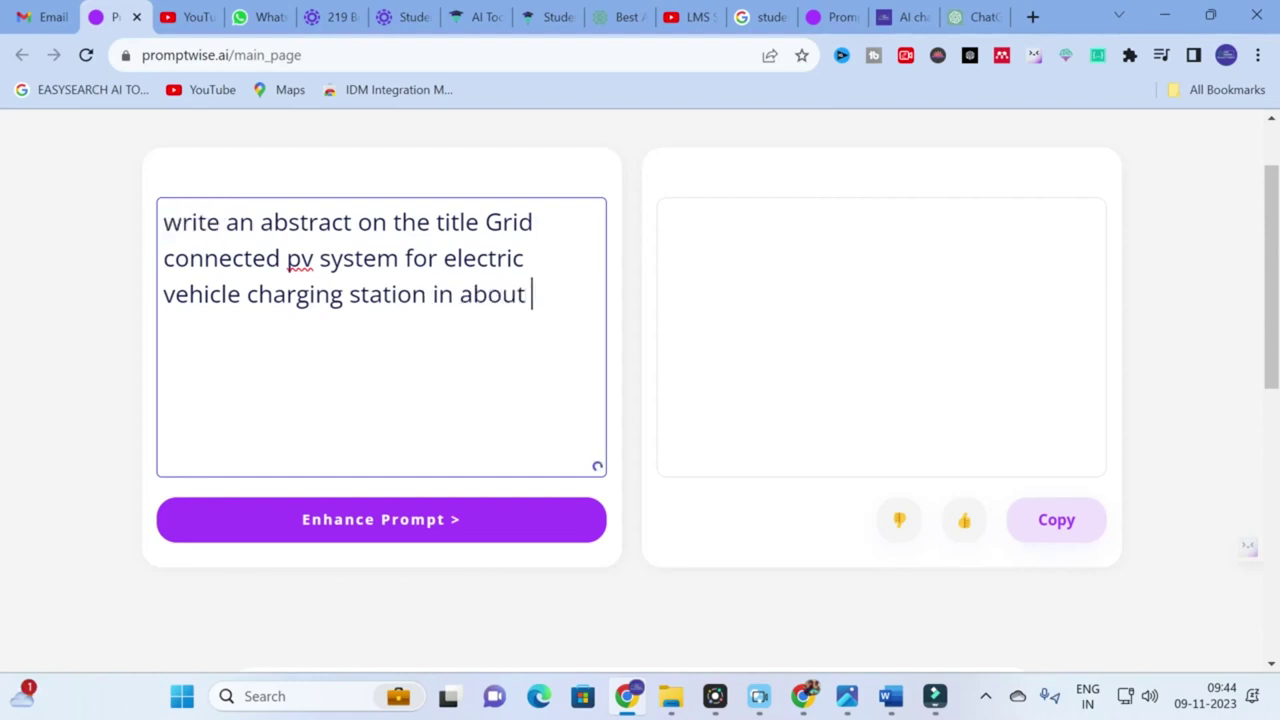
pyautogui.write('200 words')
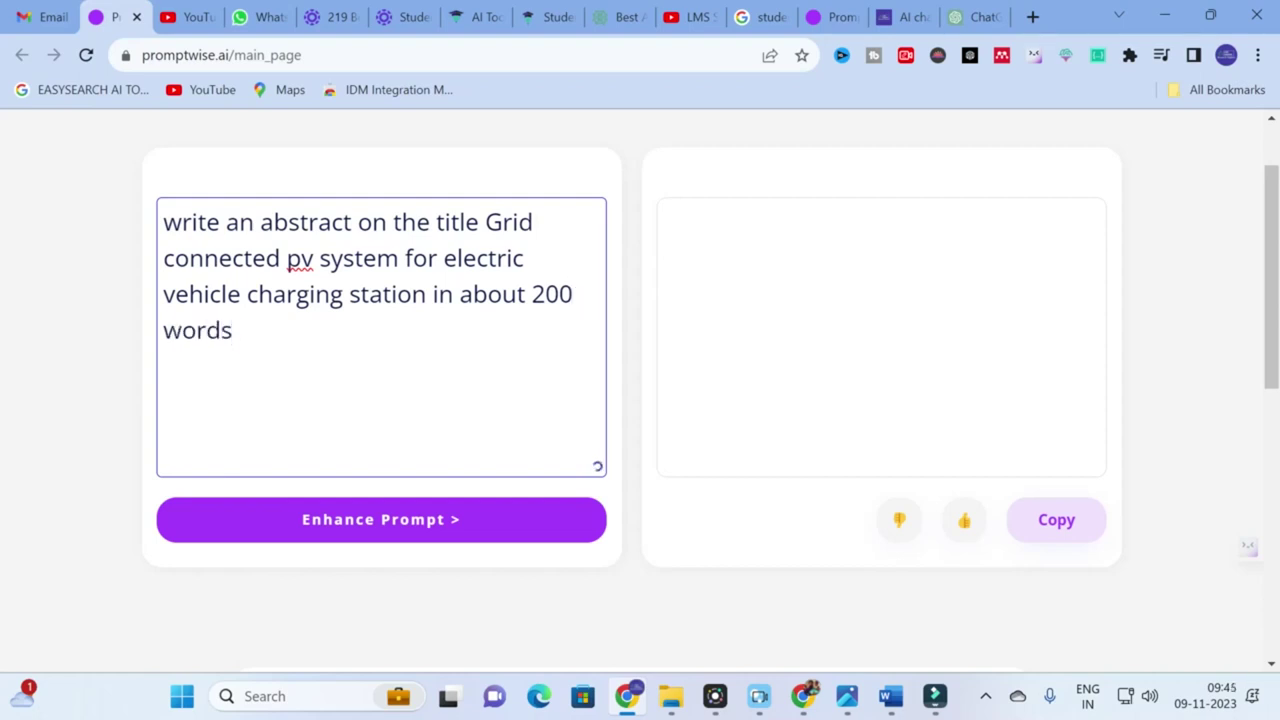
# Copy the whole prompt into a ChatGPT message and send it, dismissing the AIPRM account connection offer and update notice.
pyautogui.moveTo(163, 221); pyautogui.dragTo(240, 332)
pyautogui.hotkey('ctrl', 'c')
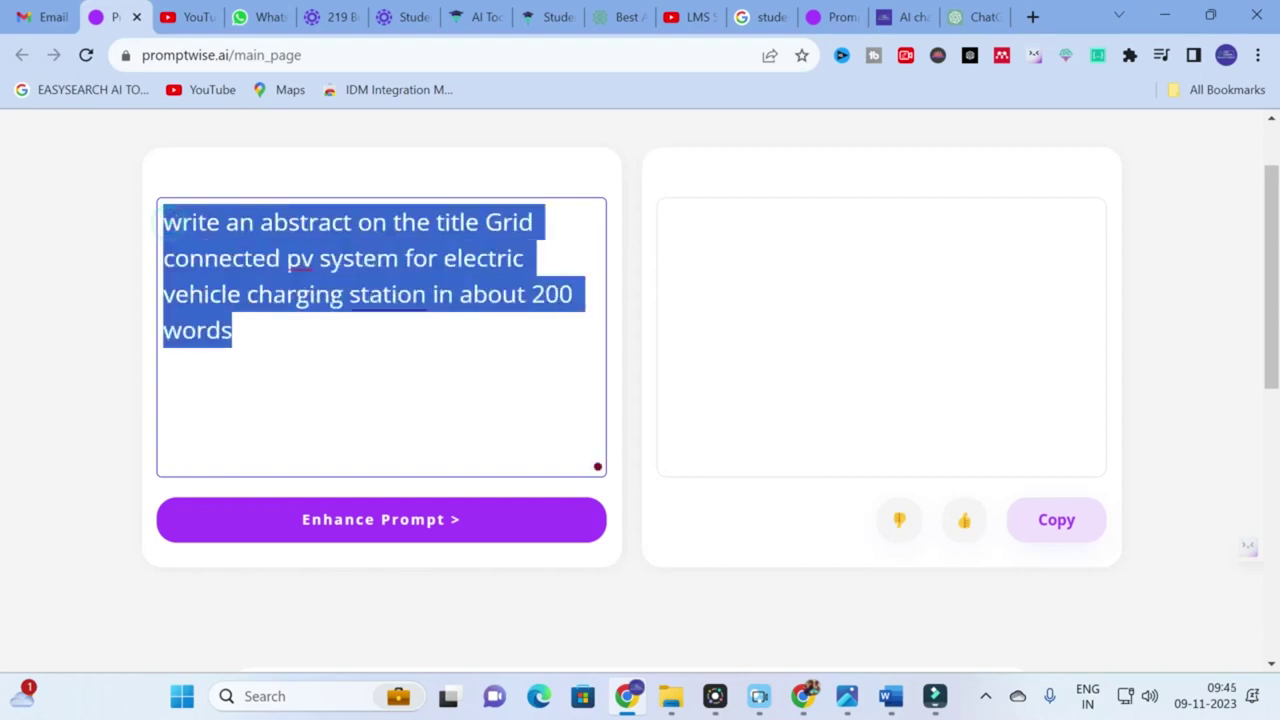
pyautogui.click(972, 17)
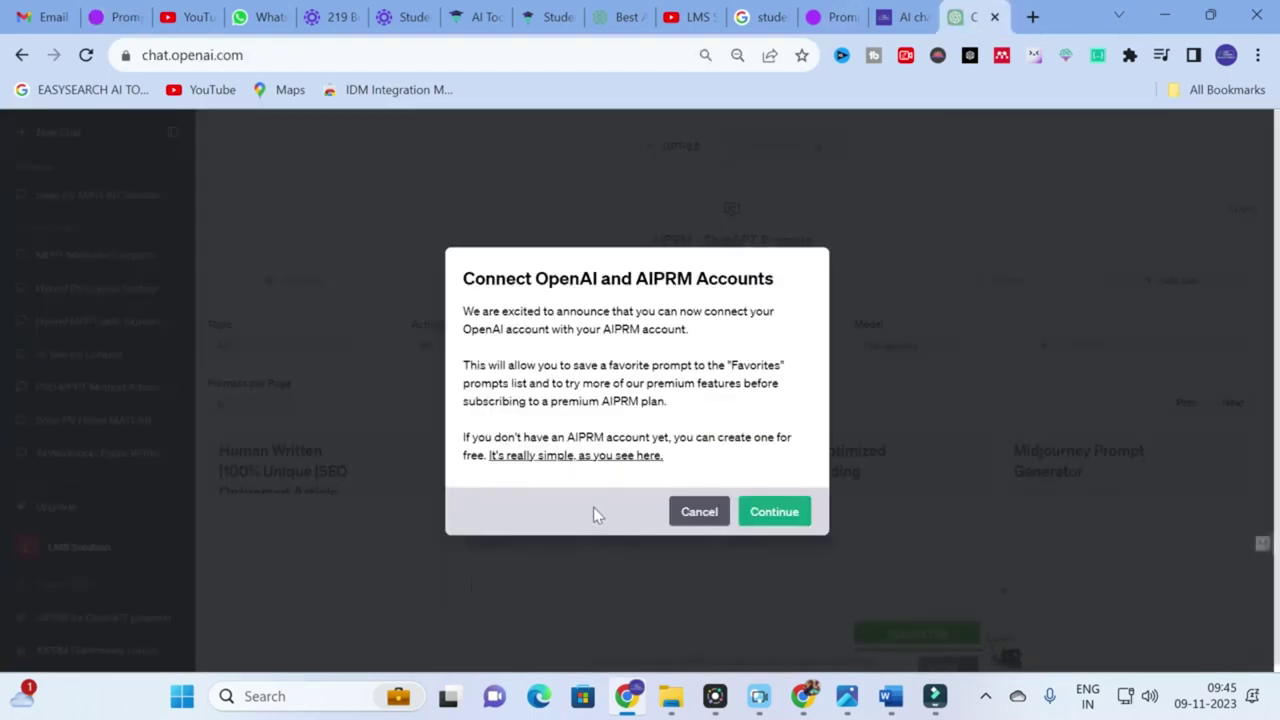
pyautogui.click(699, 512)
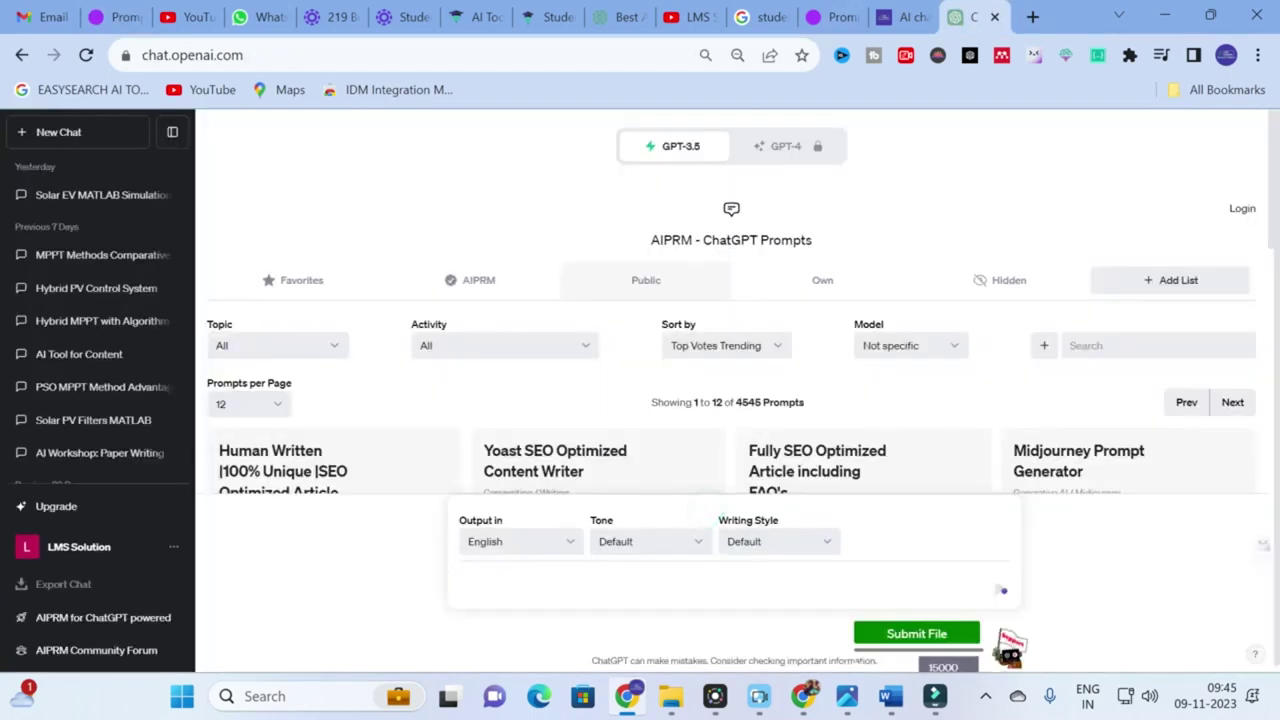
pyautogui.click(543, 586)
pyautogui.hotkey('ctrl', 'v')
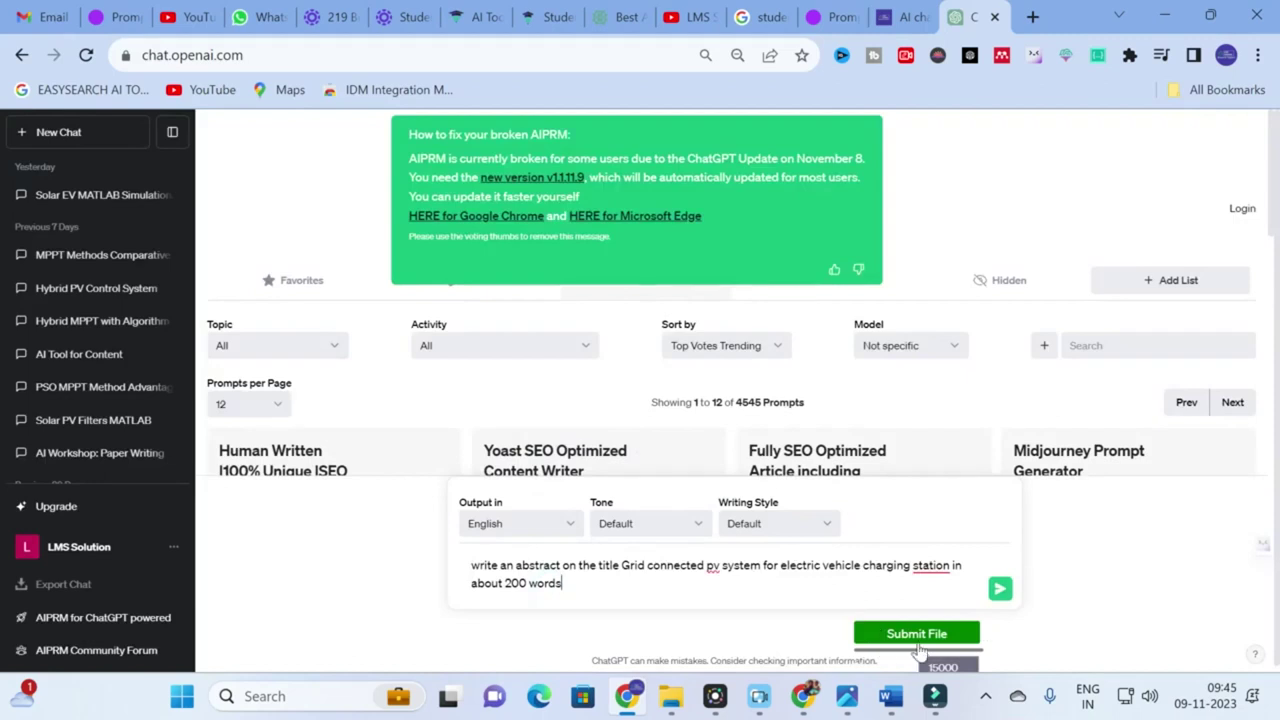
pyautogui.moveTo(1008, 598)
pyautogui.click(1003, 592)
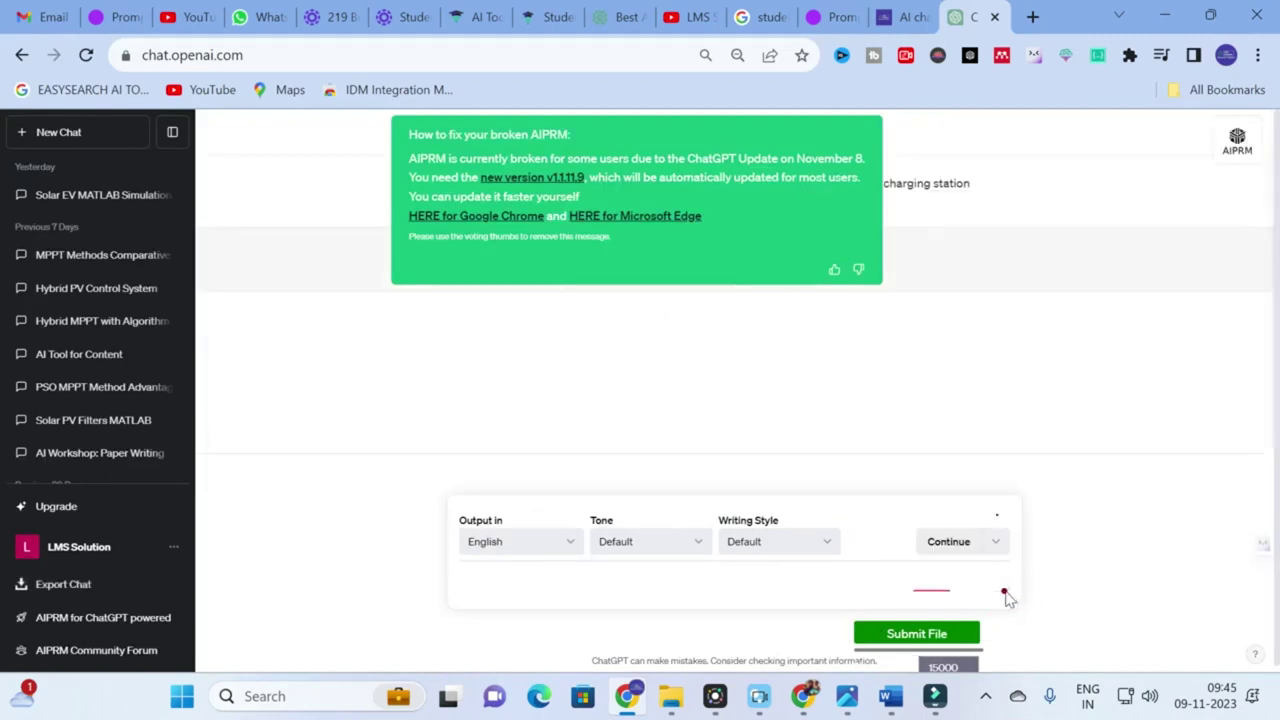
pyautogui.click(834, 271)
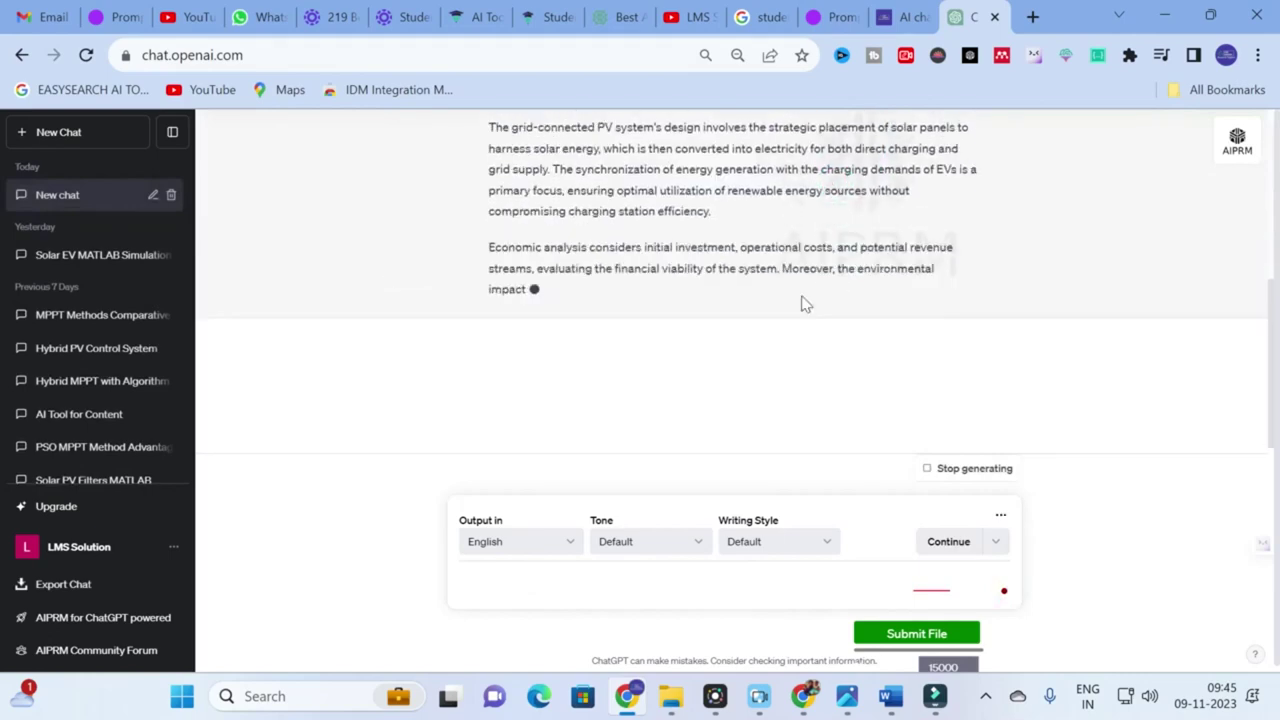
# Read through the abstract ChatGPT generated, from its title to the closing paragraph.
pyautogui.scroll(5, 800, 300)
pyautogui.scroll(-1, 678, 283)
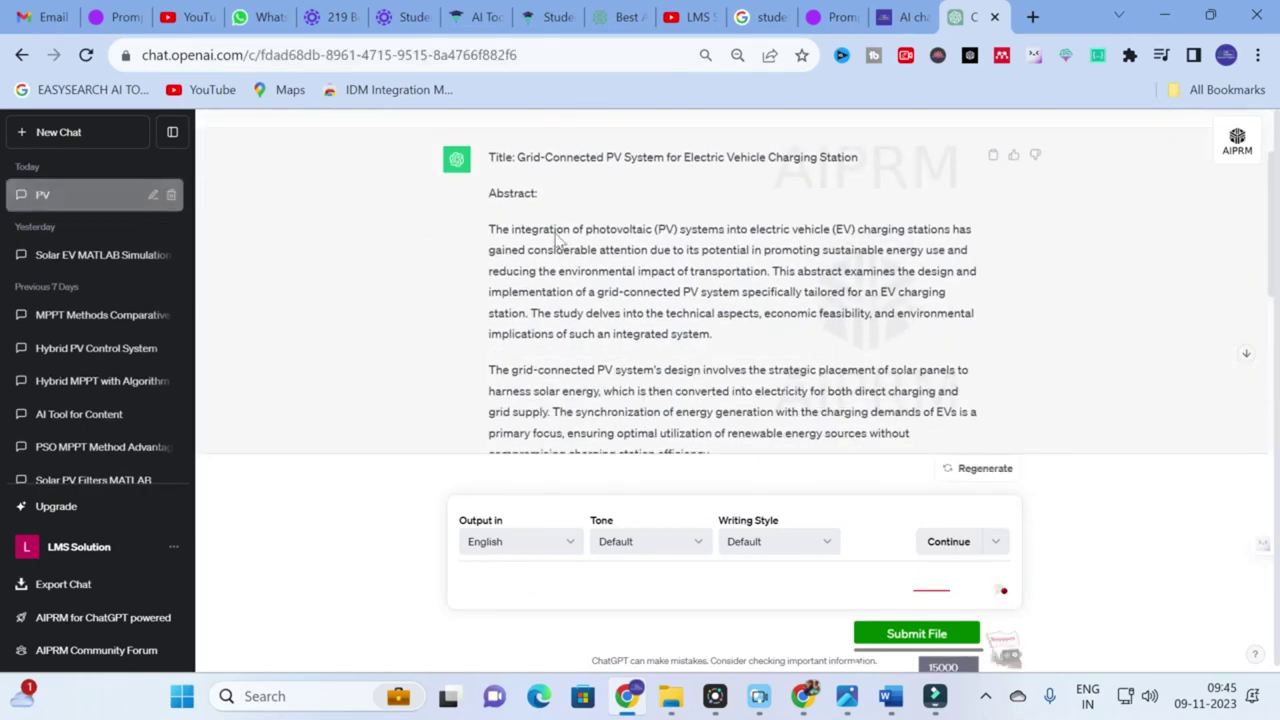
pyautogui.scroll(-3, 640, 240)
pyautogui.scroll(5, 617, 212)
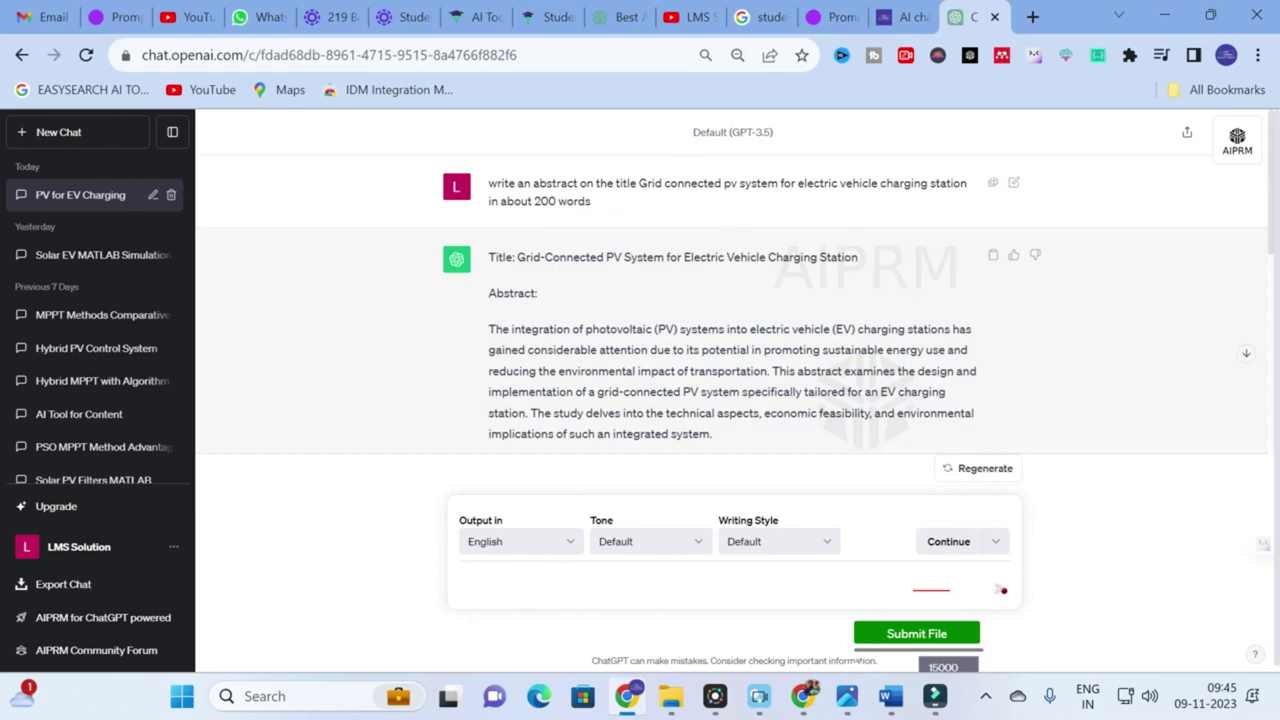
pyautogui.scroll(-5, 566, 320)
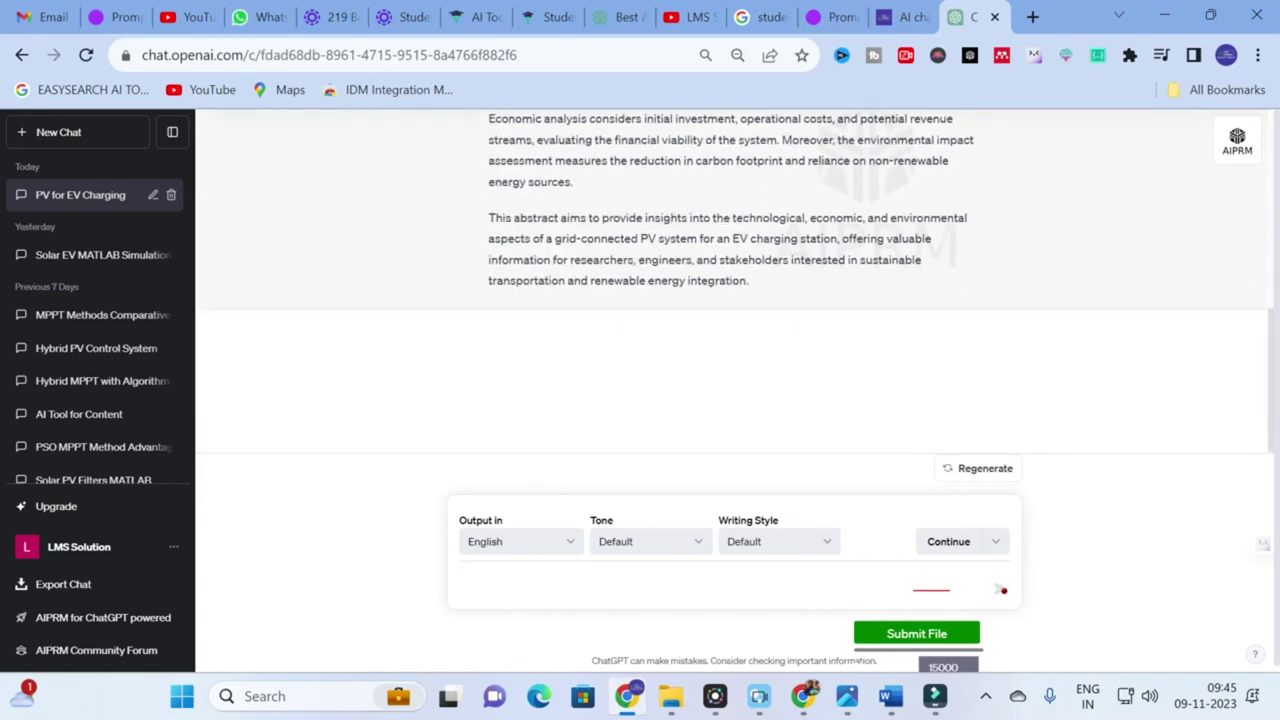
pyautogui.scroll(5, 650, 222)
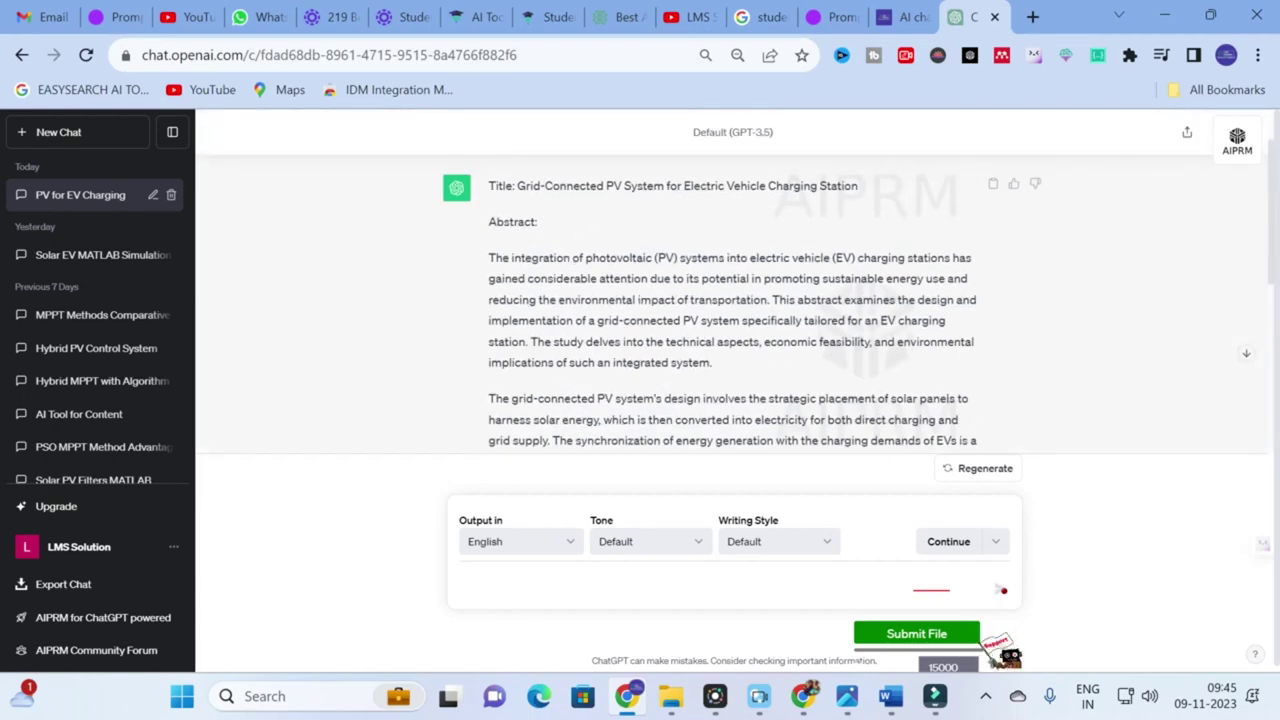
pyautogui.scroll(-2, 608, 428)
# Switch to PromptWise, enhance the 200-word abstract prompt and copy the enhanced version.
pyautogui.click(626, 696)
pyautogui.click(626, 696)
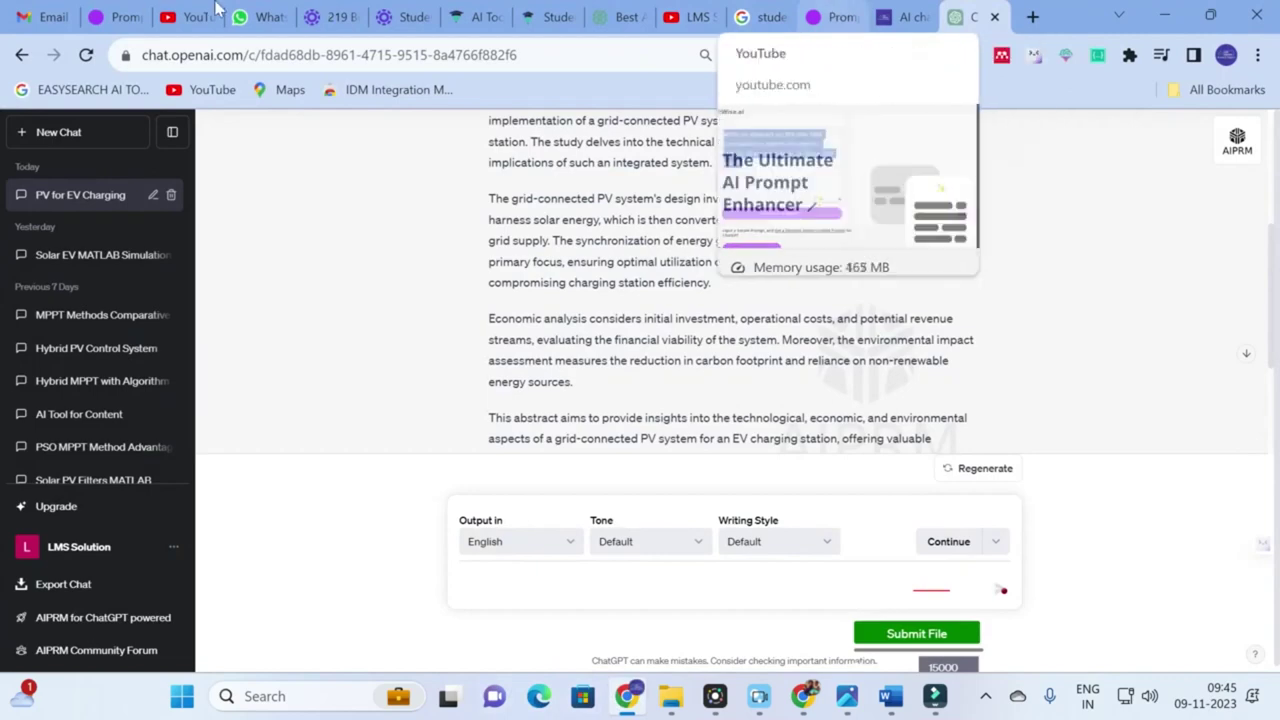
pyautogui.click(97, 10)
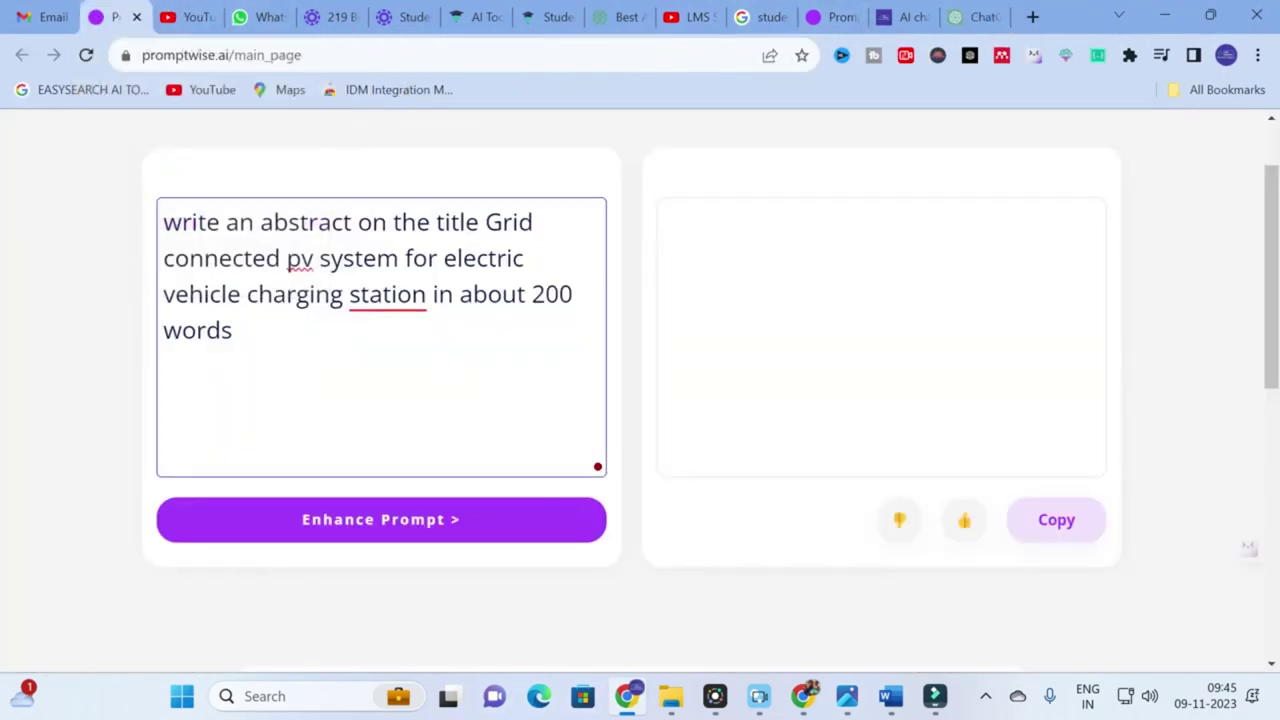
pyautogui.click(362, 530)
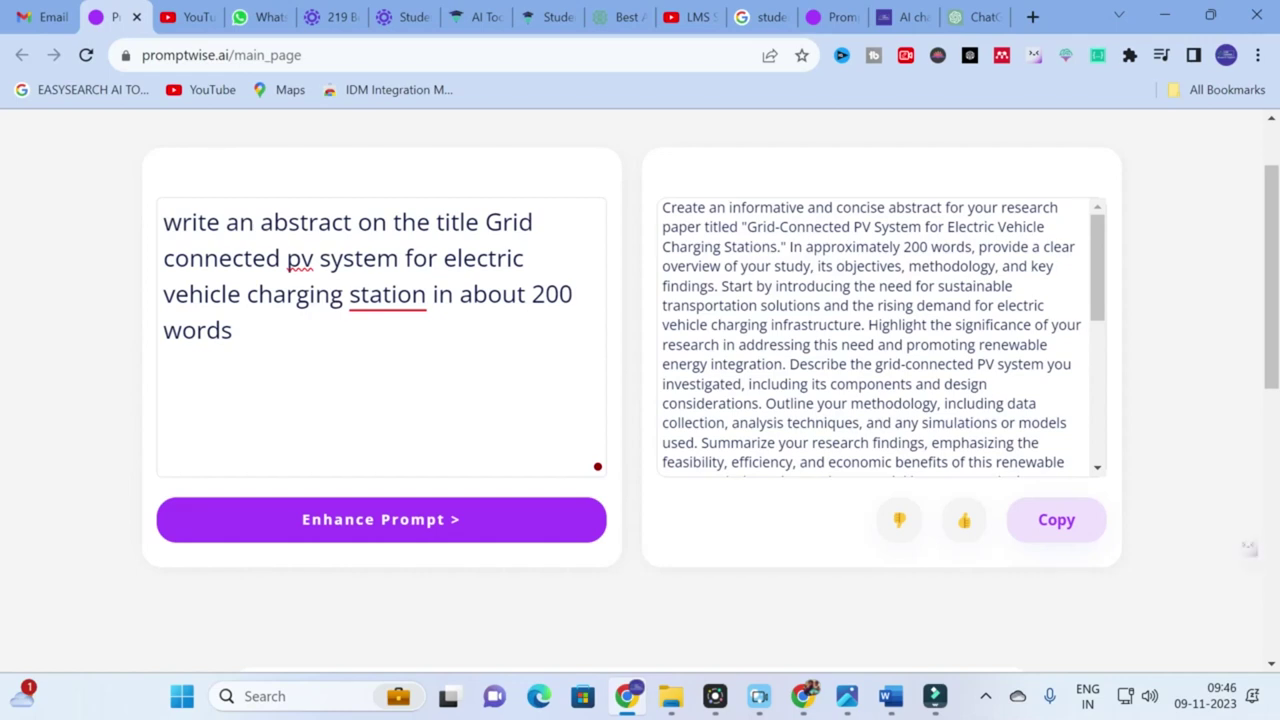
pyautogui.click(1056, 520)
# Read through the enhanced prompt, from its request for a clear overview of the study to its closing instructions.
pyautogui.scroll(1, 640, 400)
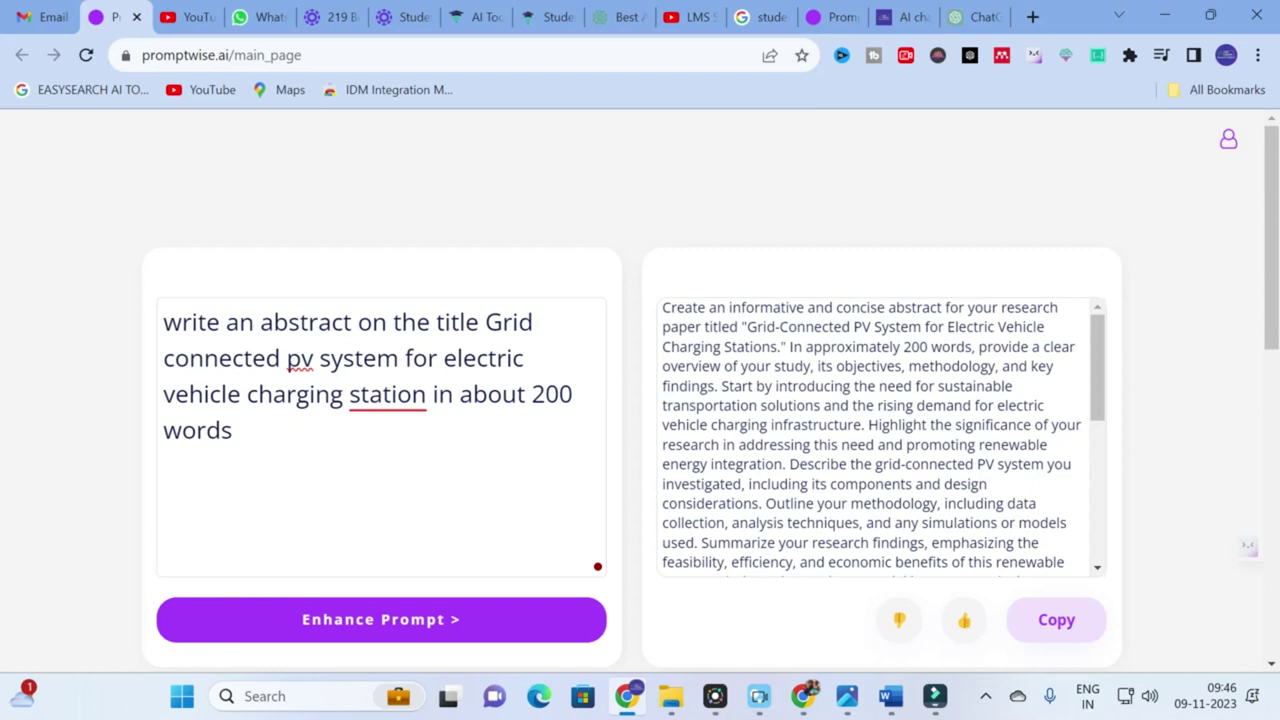
pyautogui.moveTo(978, 347); pyautogui.dragTo(714, 386)
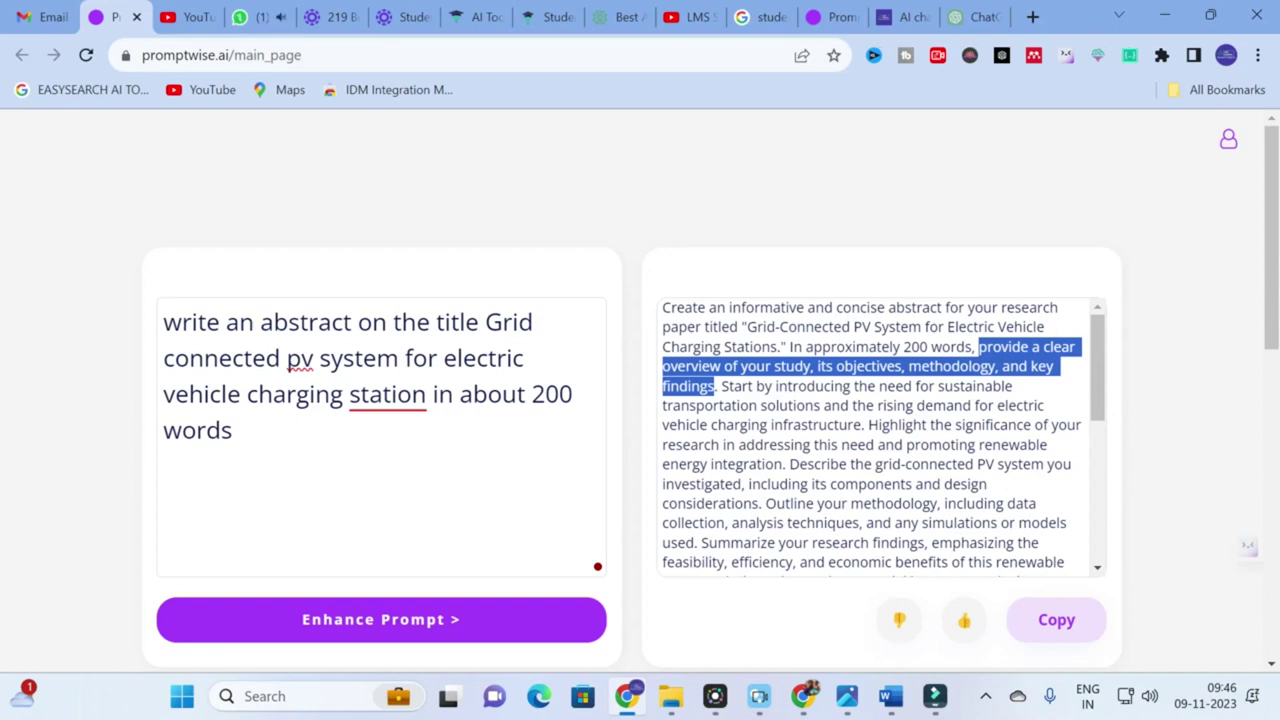
pyautogui.click(1248, 546)
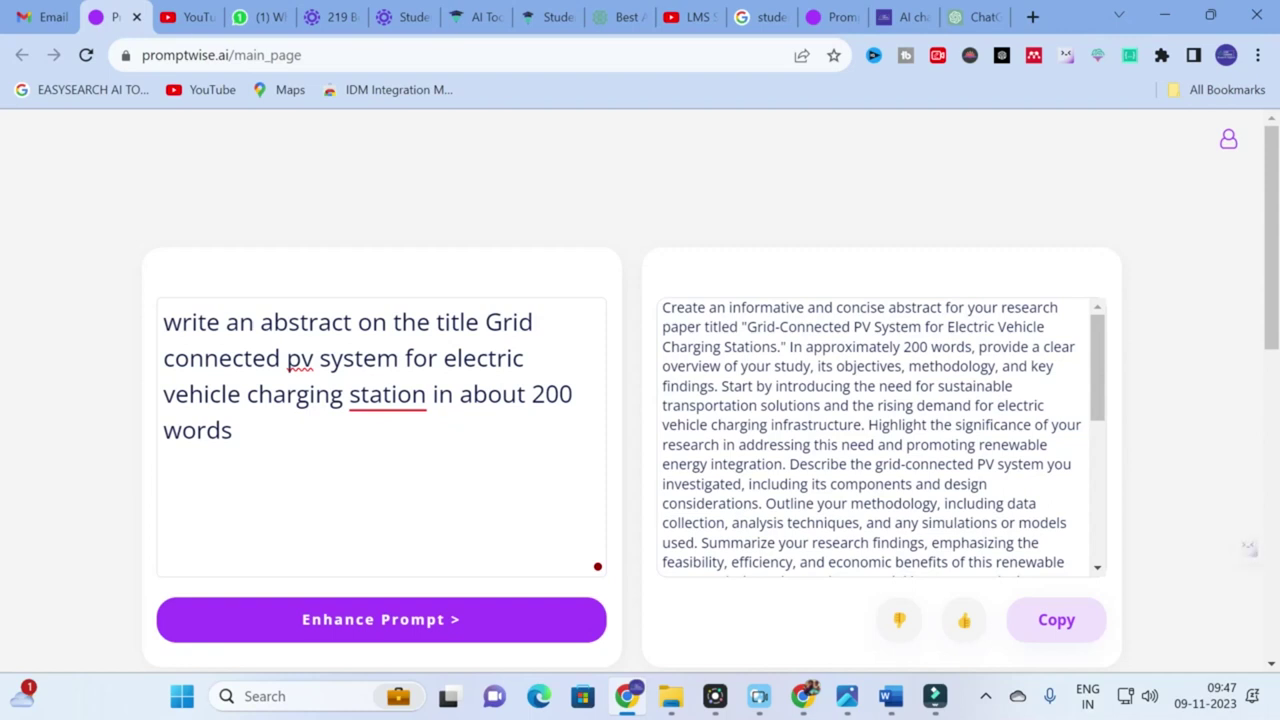
pyautogui.scroll(-2, 880, 440)
pyautogui.scroll(1, 880, 440)
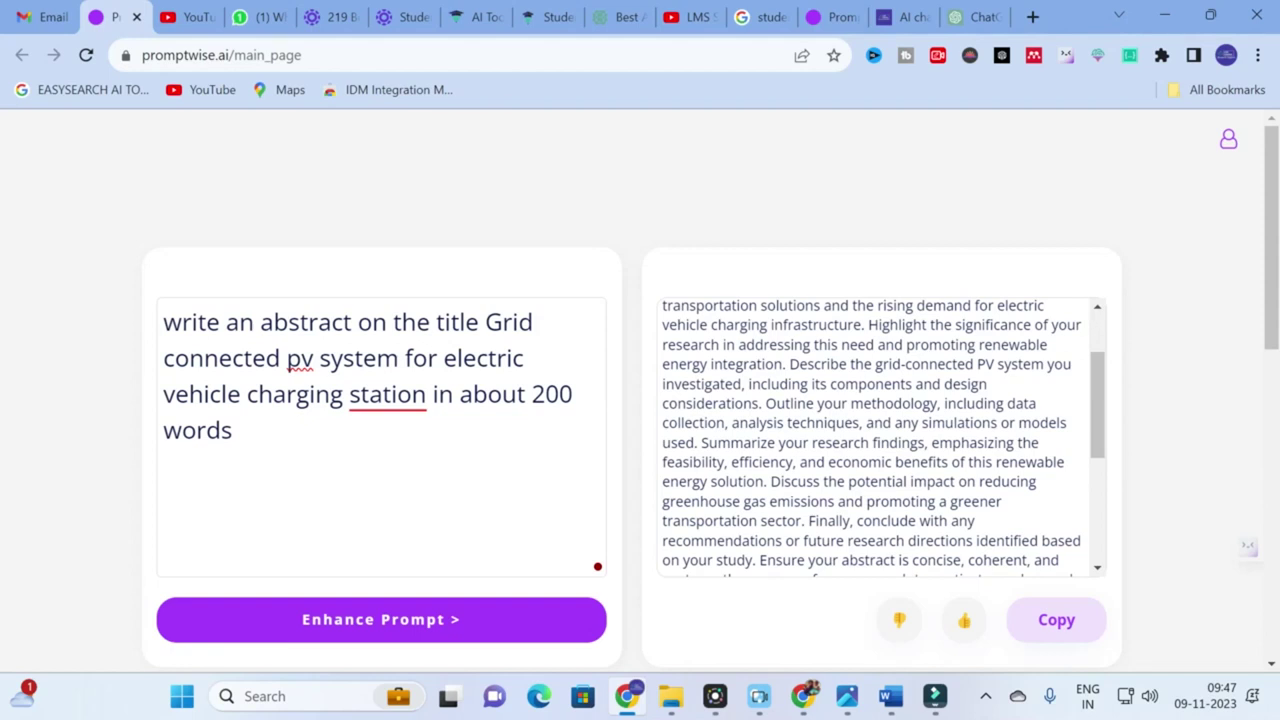
pyautogui.scroll(-1, 878, 437)
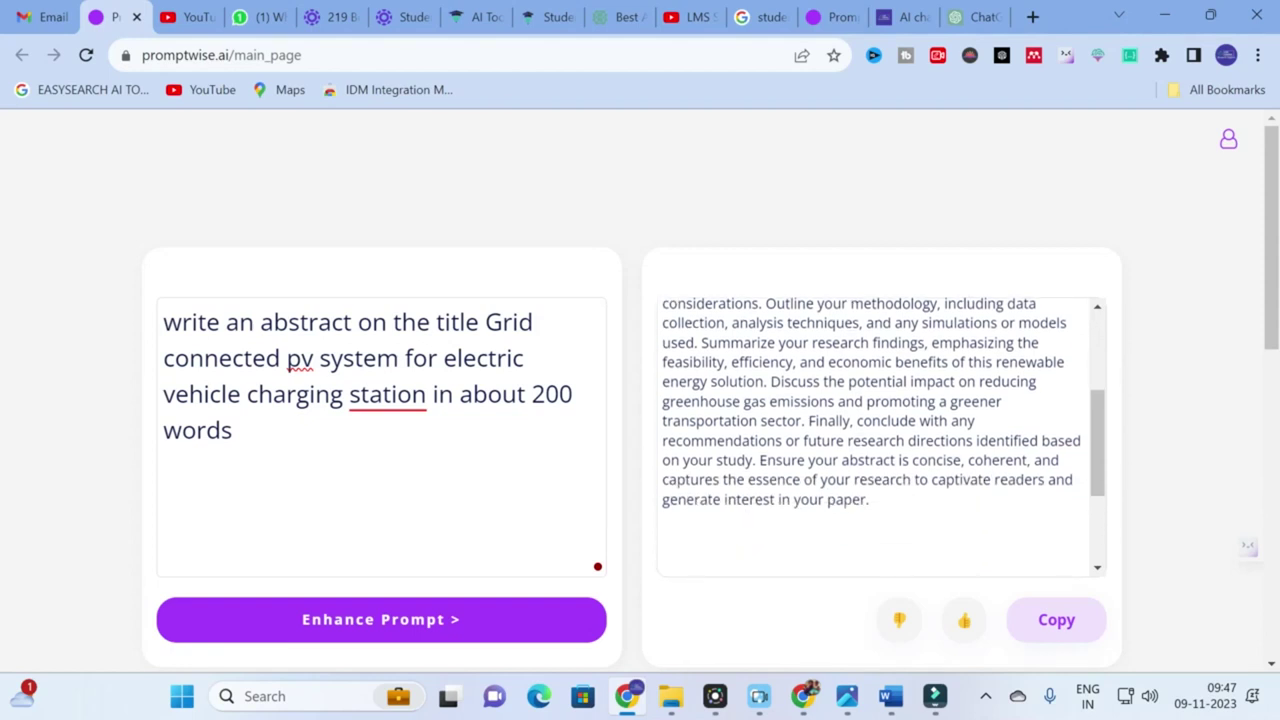
pyautogui.scroll(3, 878, 437)
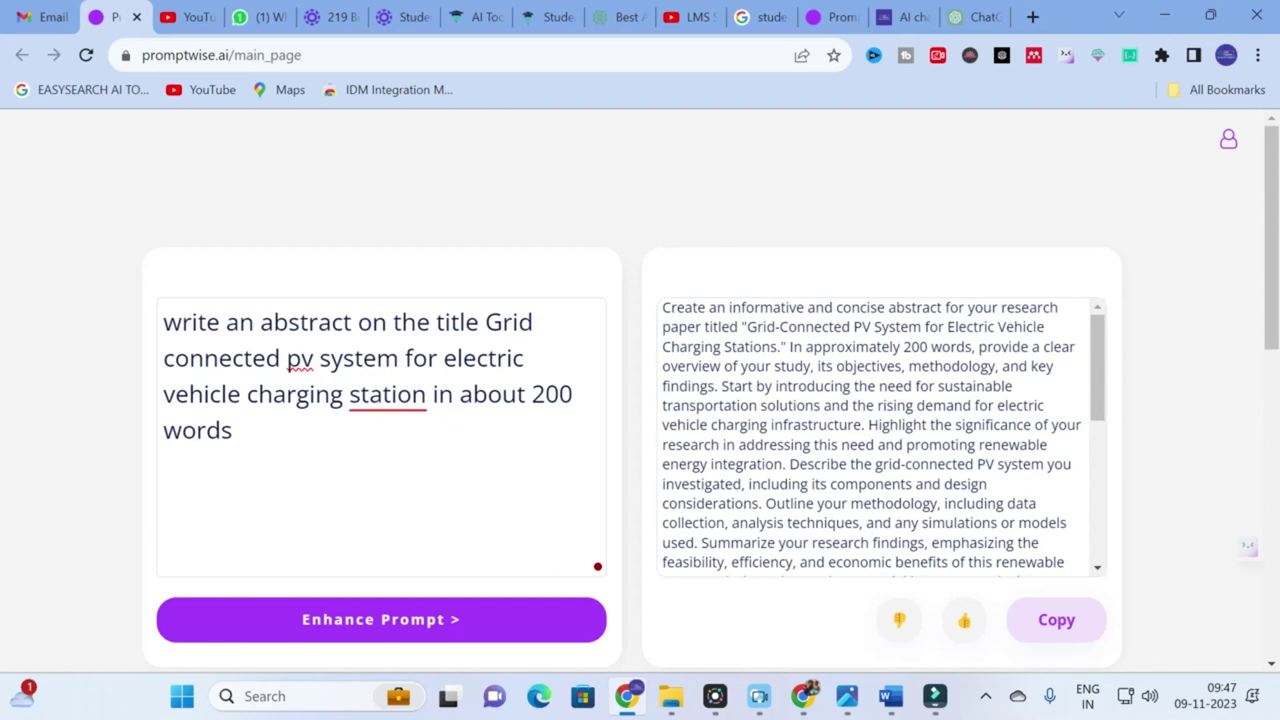
# Copy the enhanced abstract prompt into a new message in the existing ChatGPT conversation and send it.
pyautogui.click(1058, 630)
pyautogui.click(972, 17)
pyautogui.click(511, 571)
pyautogui.hotkey('ctrl', 'v')
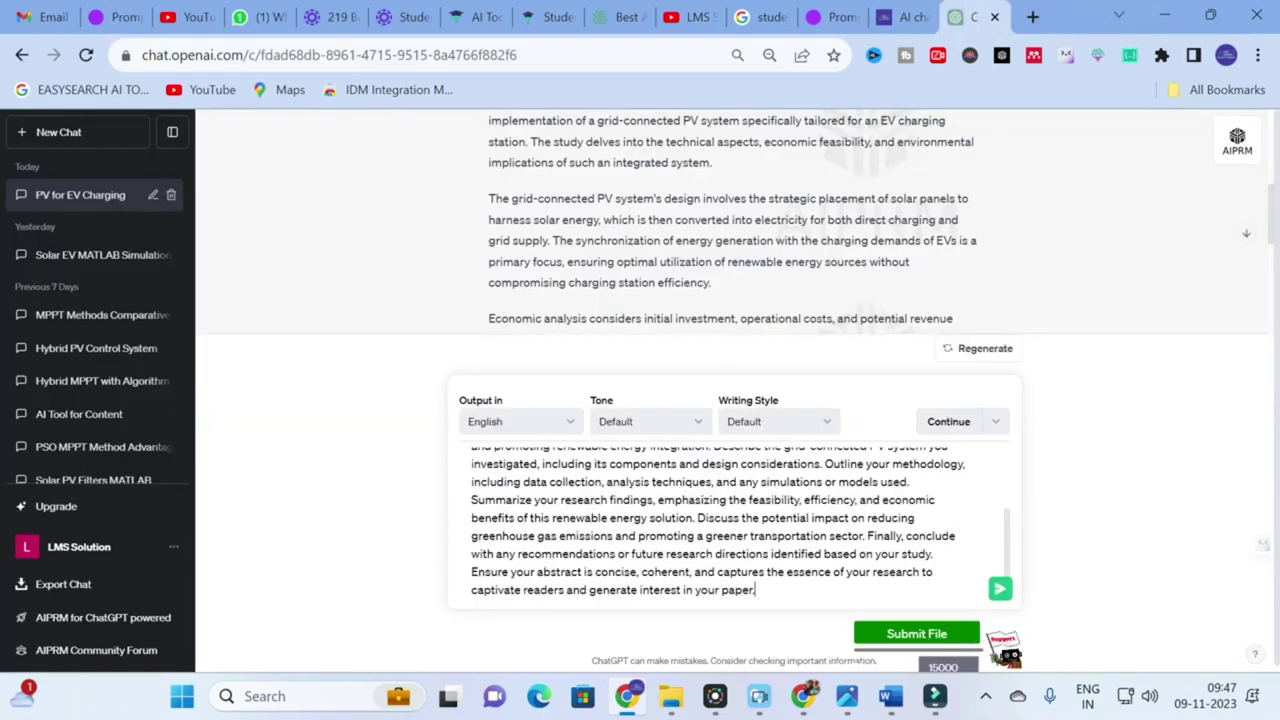
pyautogui.click(106, 18)
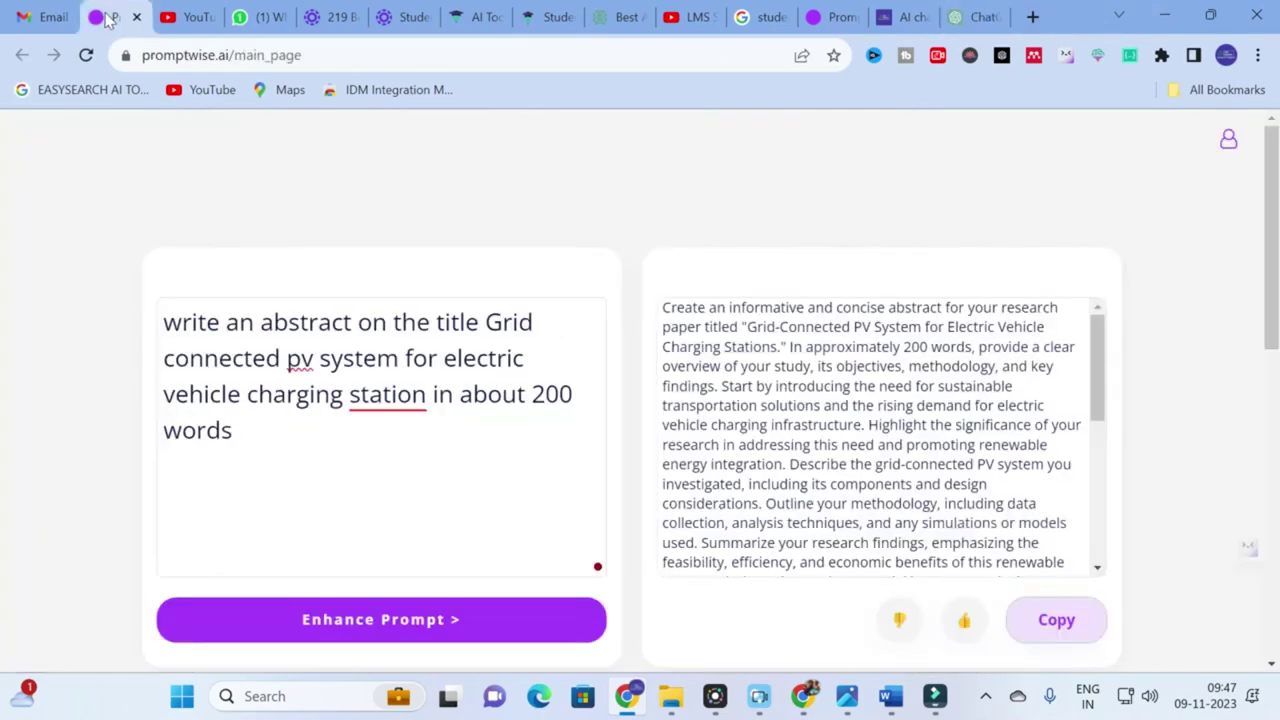
pyautogui.click(970, 17)
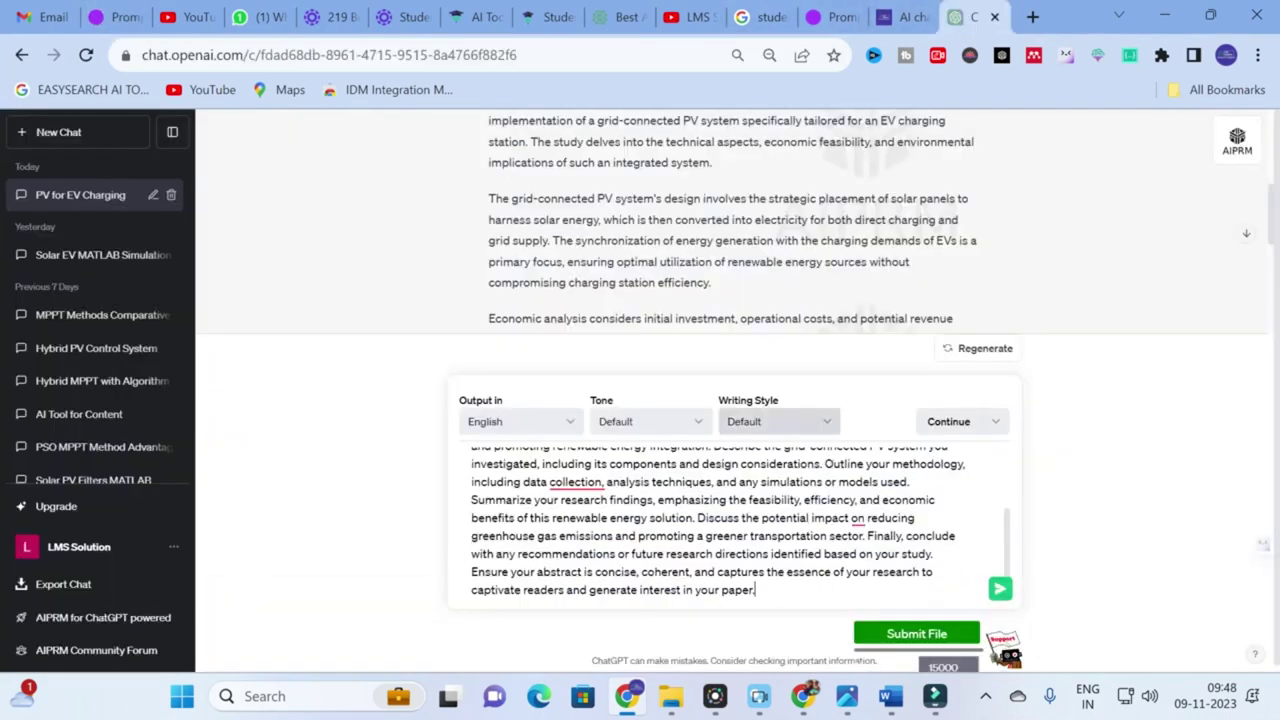
pyautogui.click(1000, 589)
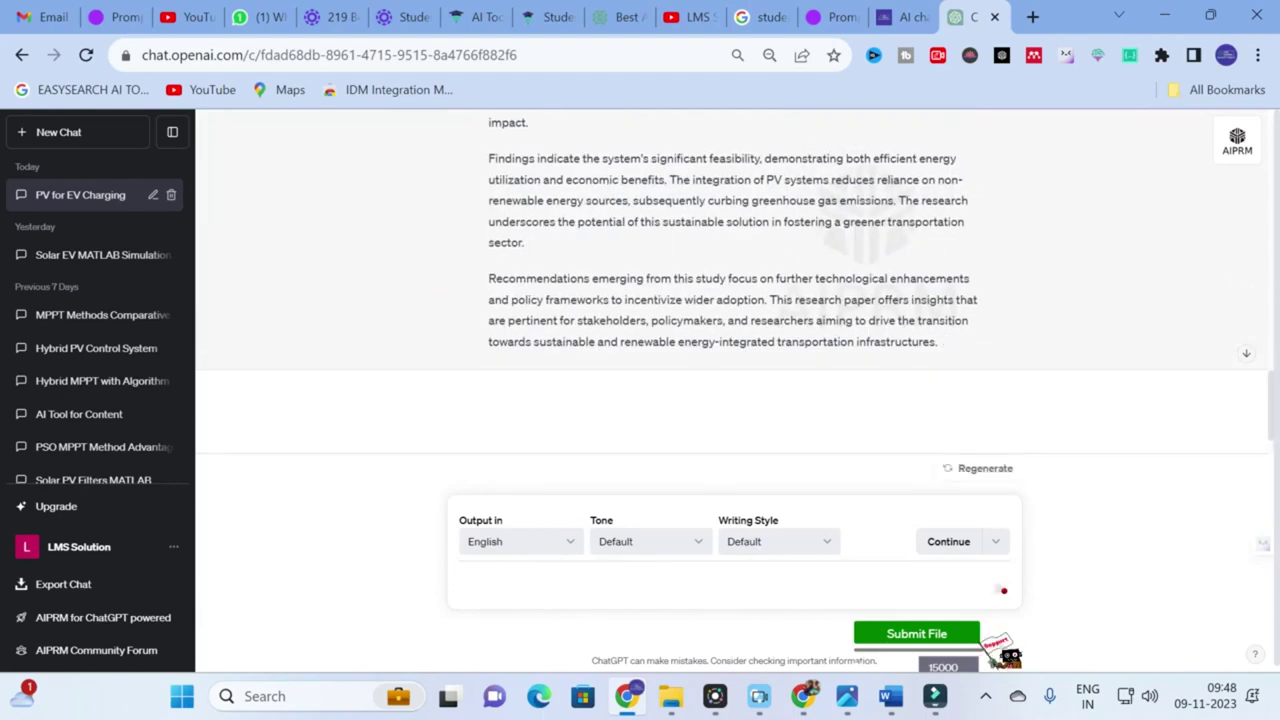
# Review the opening of the plain-prompt abstract and read the enhanced-prompt abstract through to its recommendations.
pyautogui.scroll(10, 548, 304)
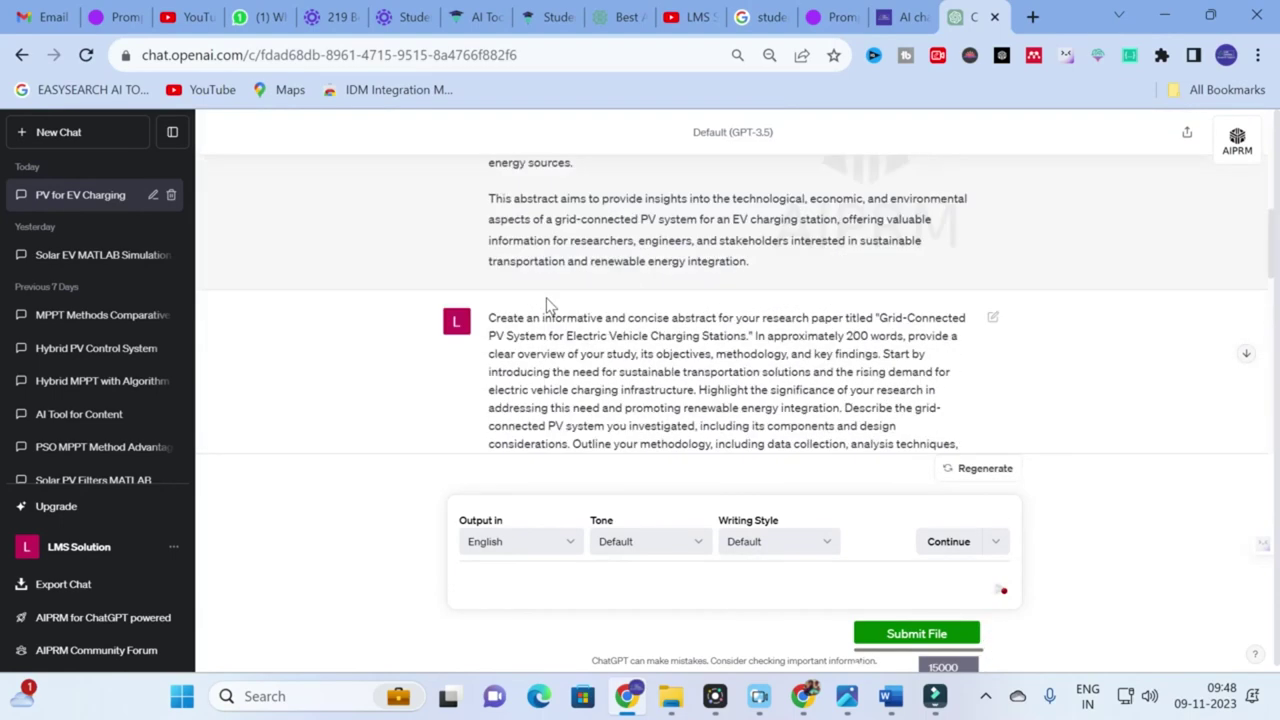
pyautogui.scroll(-5, 548, 304)
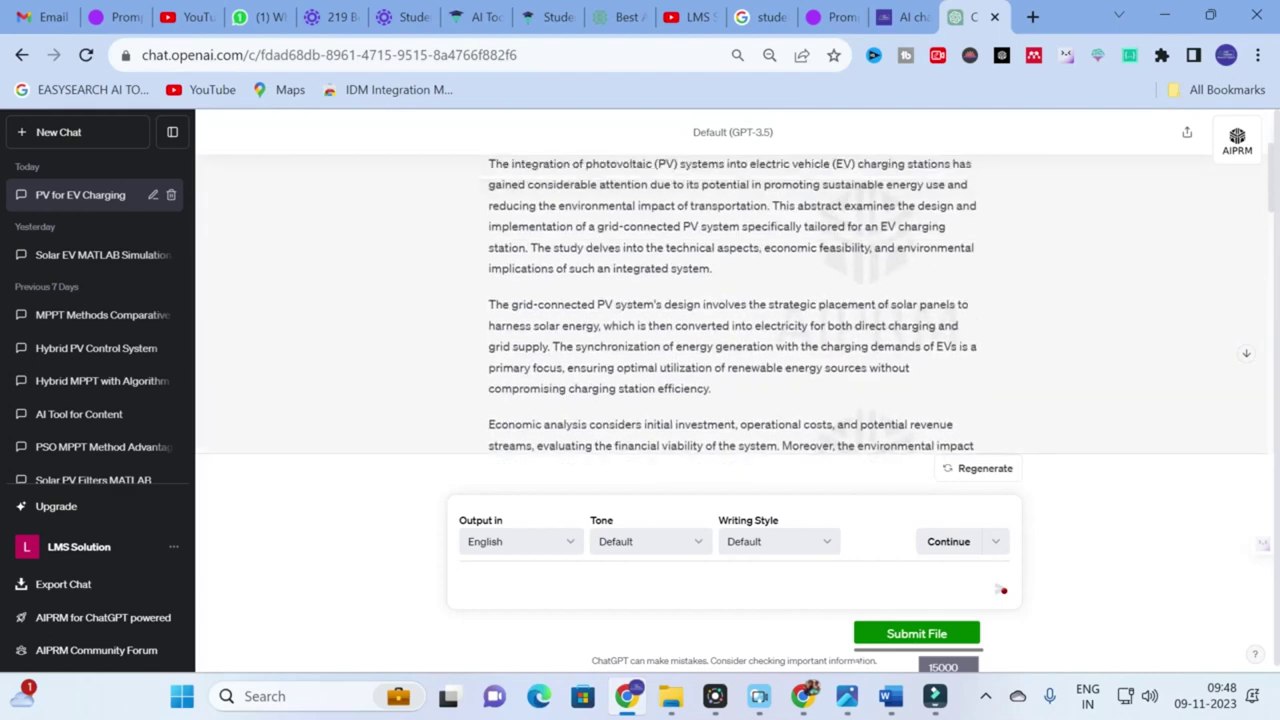
pyautogui.scroll(1, 552, 273)
pyautogui.scroll(-1, 567, 265)
pyautogui.scroll(-8, 567, 265)
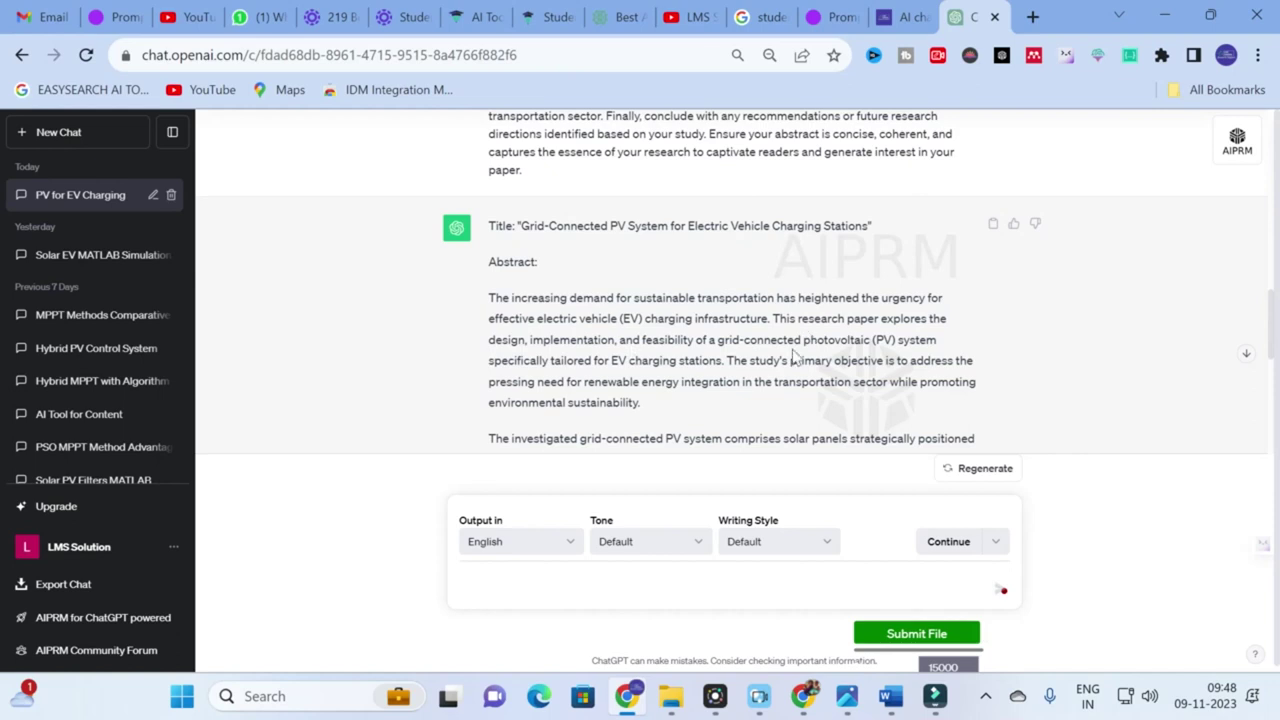
pyautogui.scroll(-1, 797, 358)
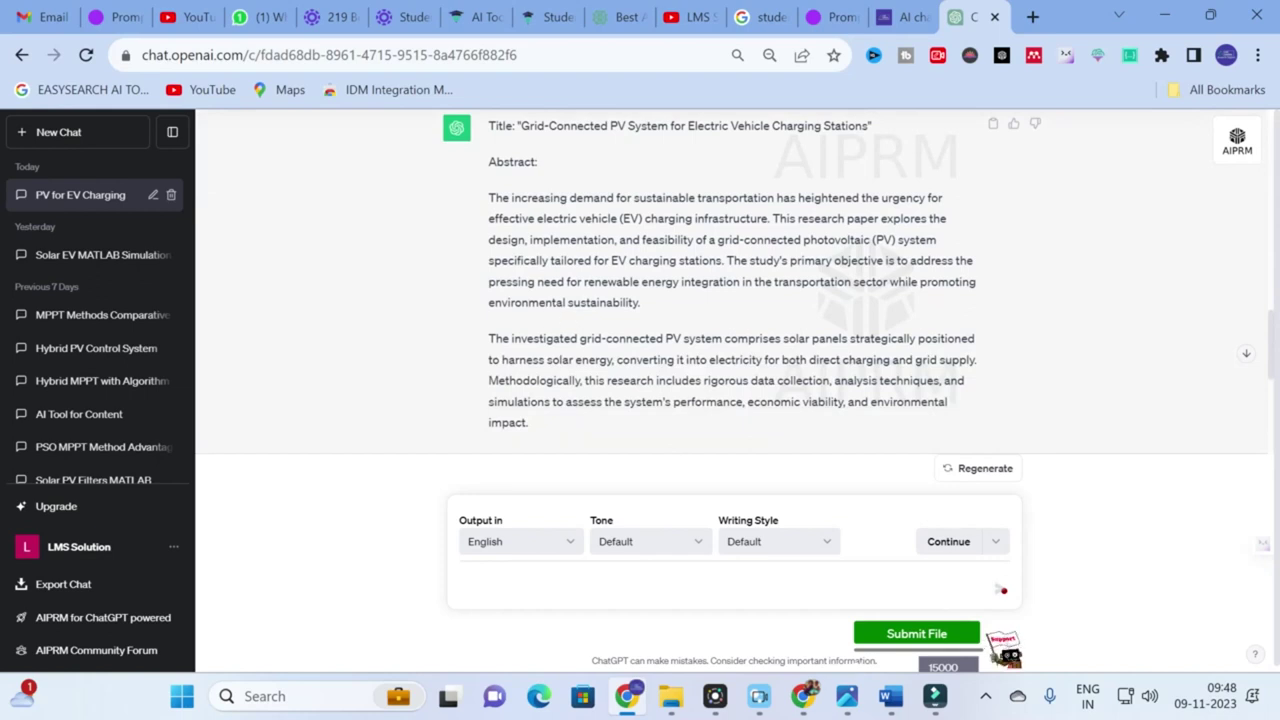
pyautogui.scroll(-1, 733, 324)
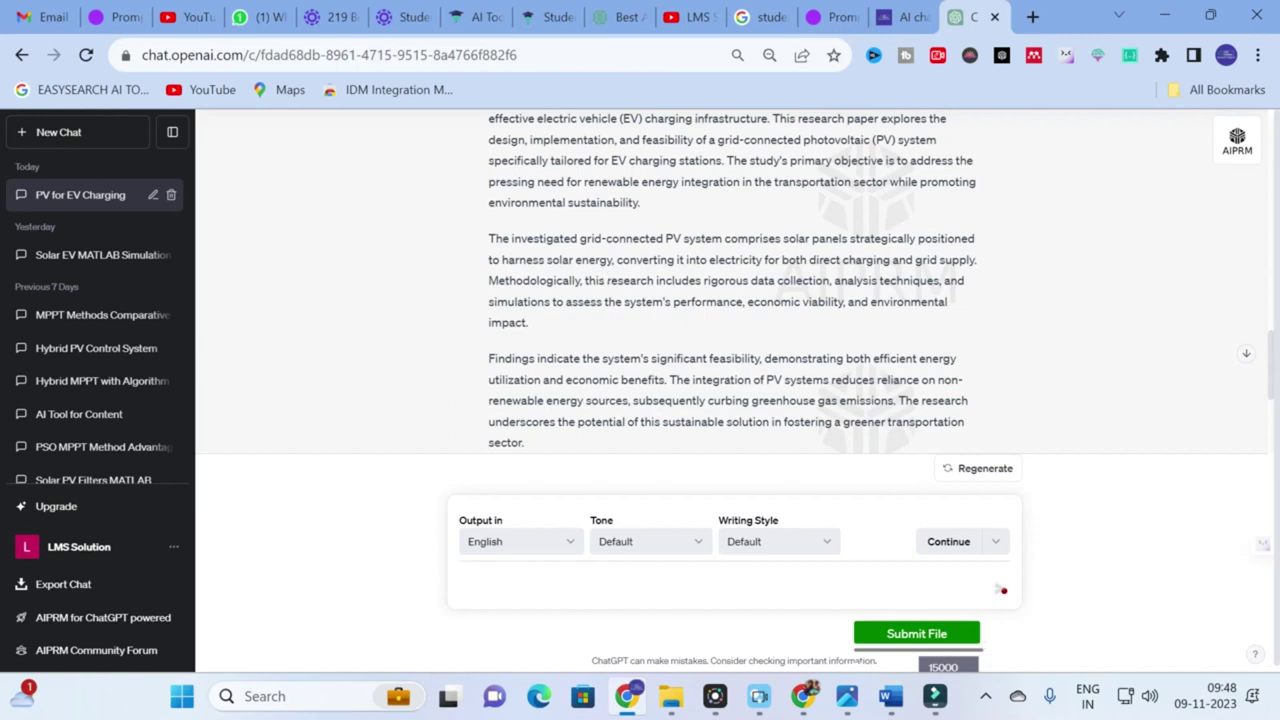
pyautogui.scroll(-3, 683, 334)
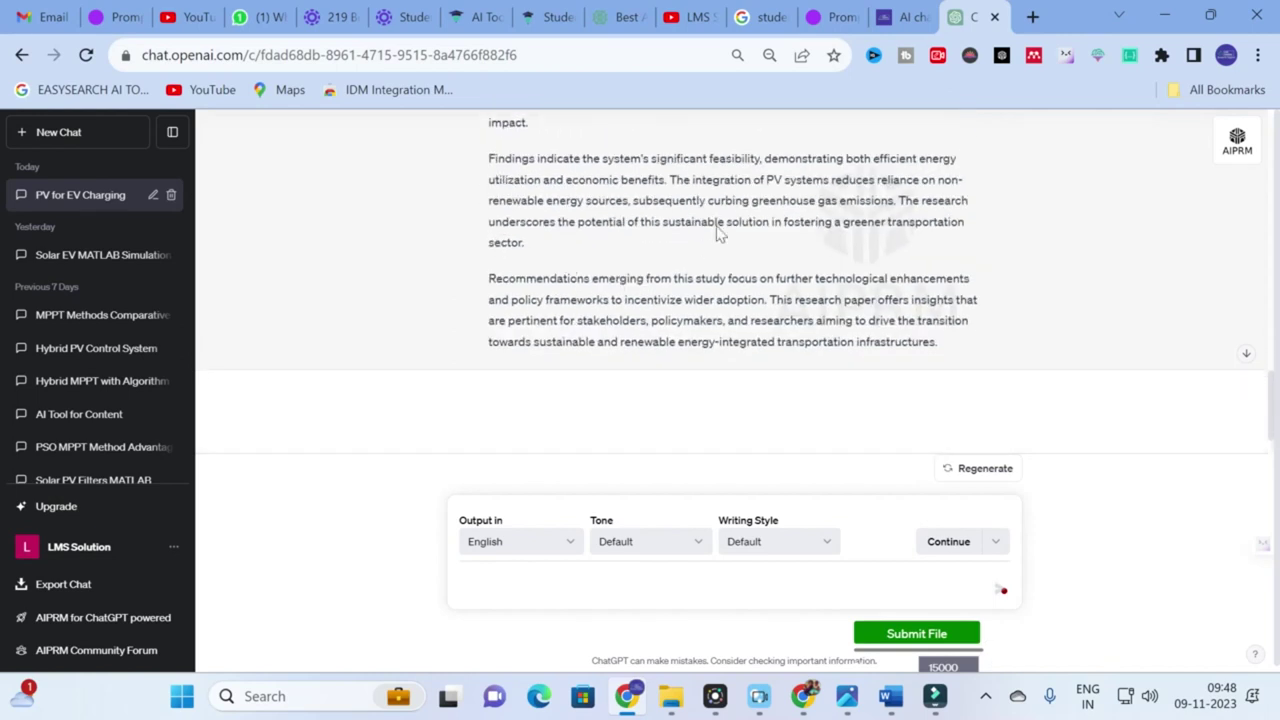
# Compare the enhanced-prompt abstract with the plain-prompt abstract and with the instructions in the enhanced prompt.
pyautogui.scroll(5, 670, 268)
pyautogui.scroll(-3, 640, 270)
pyautogui.scroll(2, 535, 258)
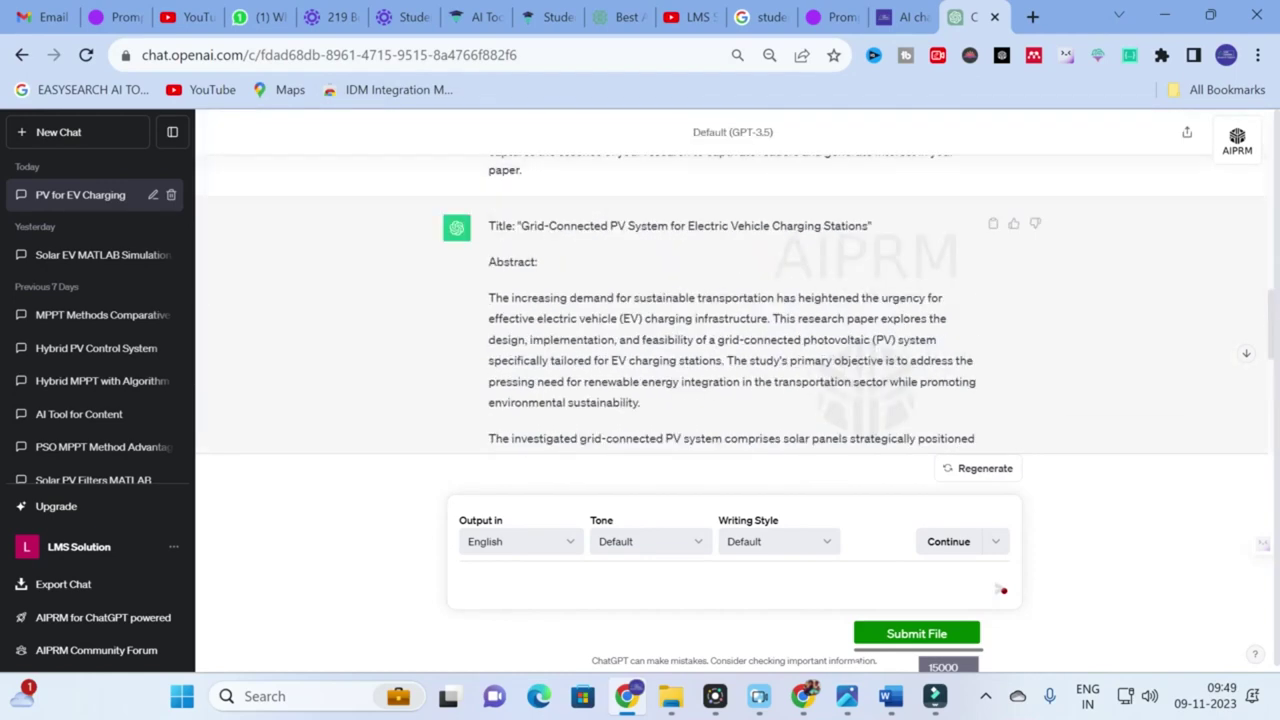
pyautogui.scroll(5, 486, 291)
pyautogui.scroll(2, 562, 278)
pyautogui.scroll(-5, 562, 278)
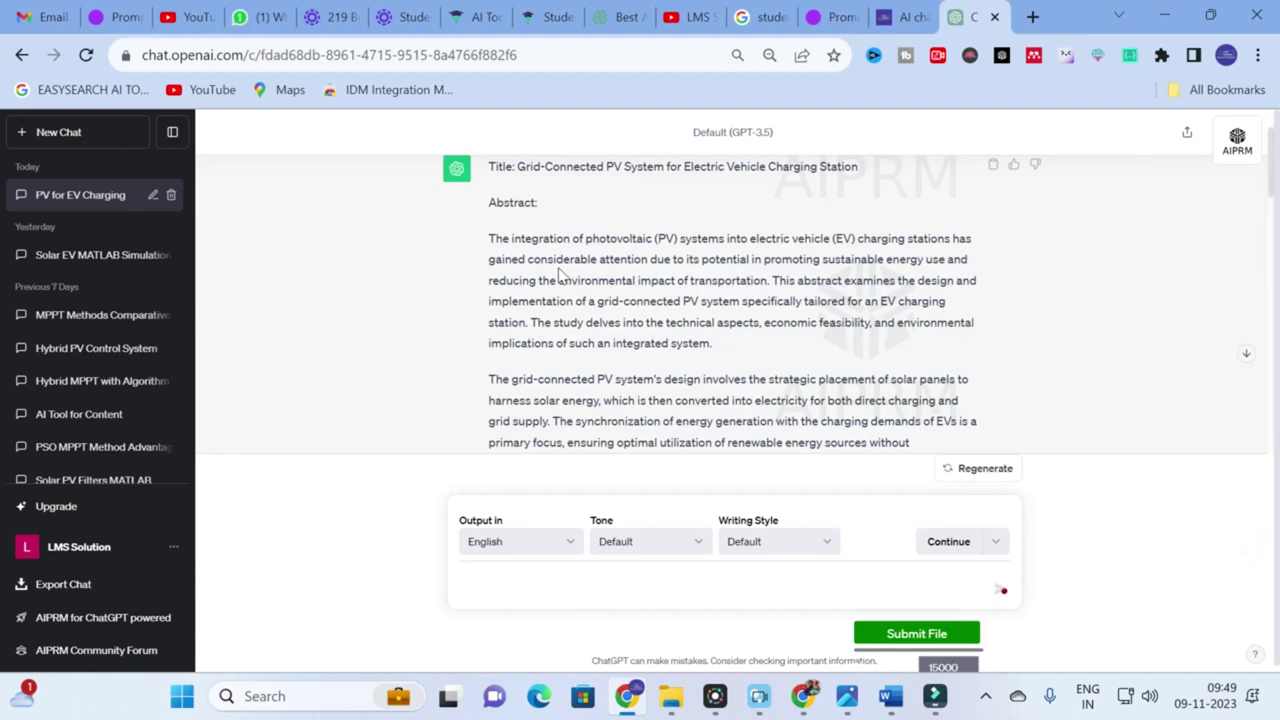
pyautogui.scroll(3, 560, 278)
pyautogui.scroll(-5, 728, 350)
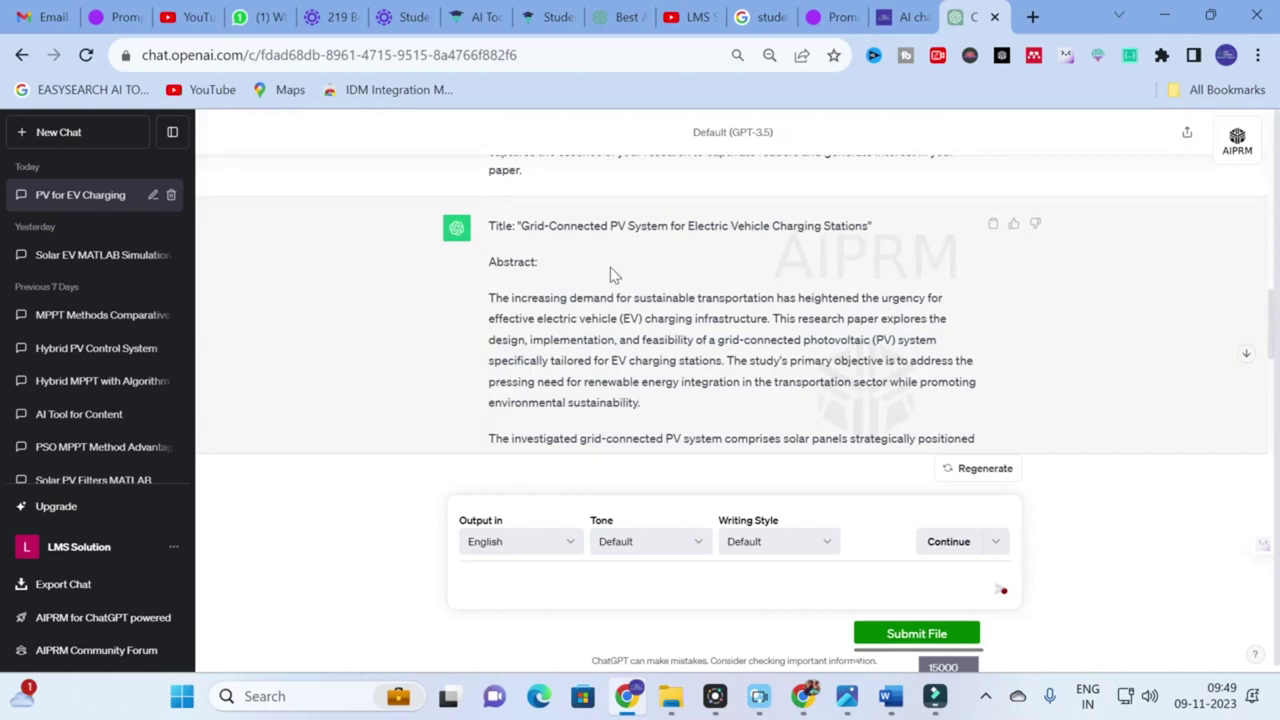
pyautogui.scroll(2, 608, 274)
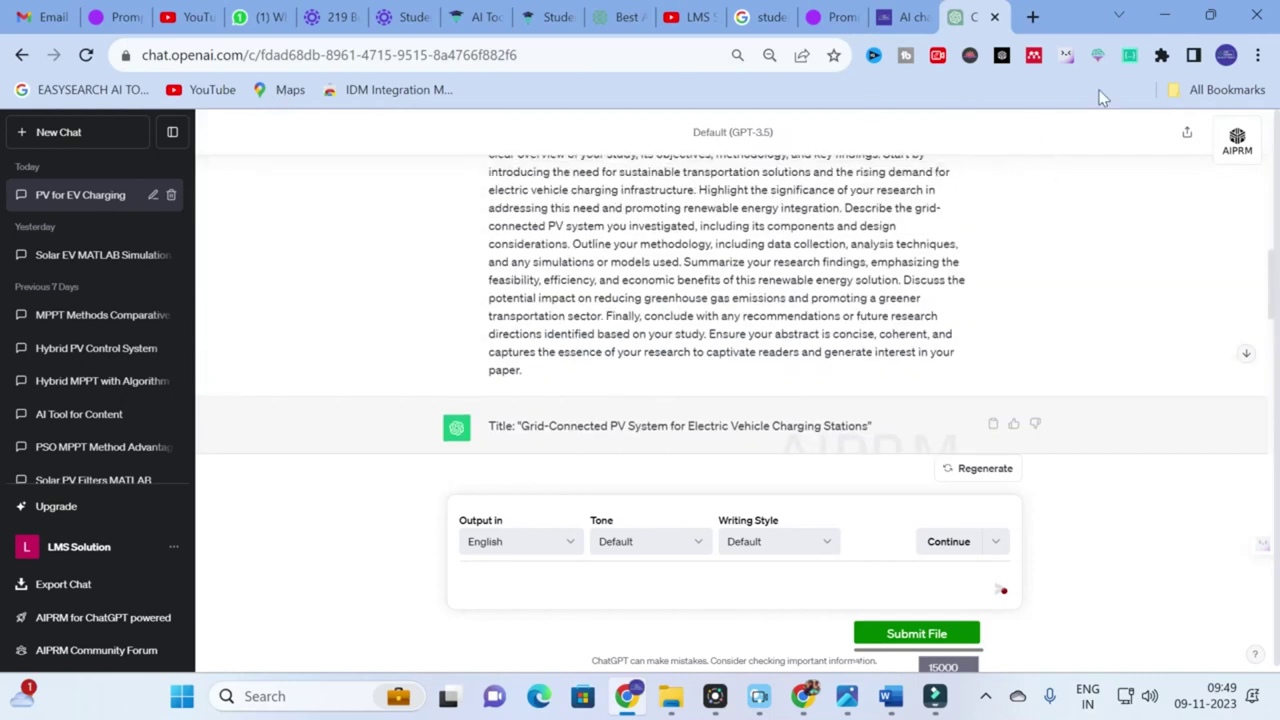
pyautogui.scroll(1, 1085, 140)
pyautogui.scroll(-1, 988, 213)
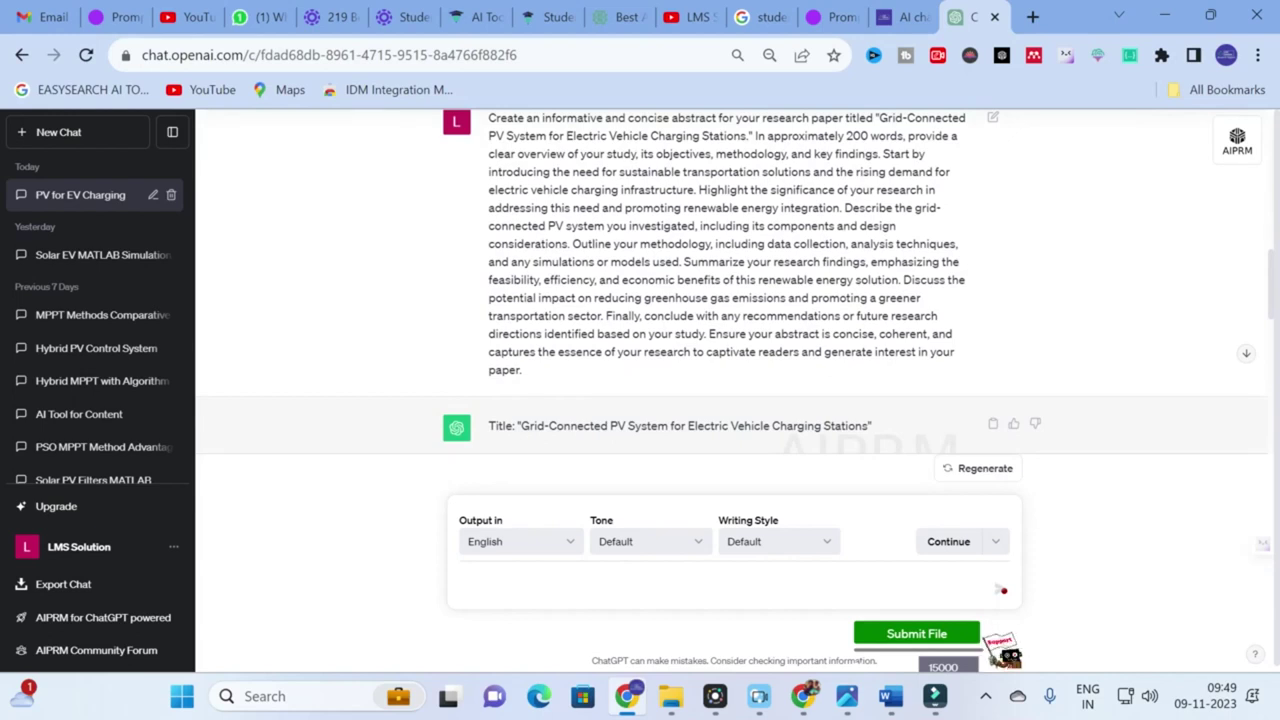
pyautogui.scroll(-6, 740, 305)
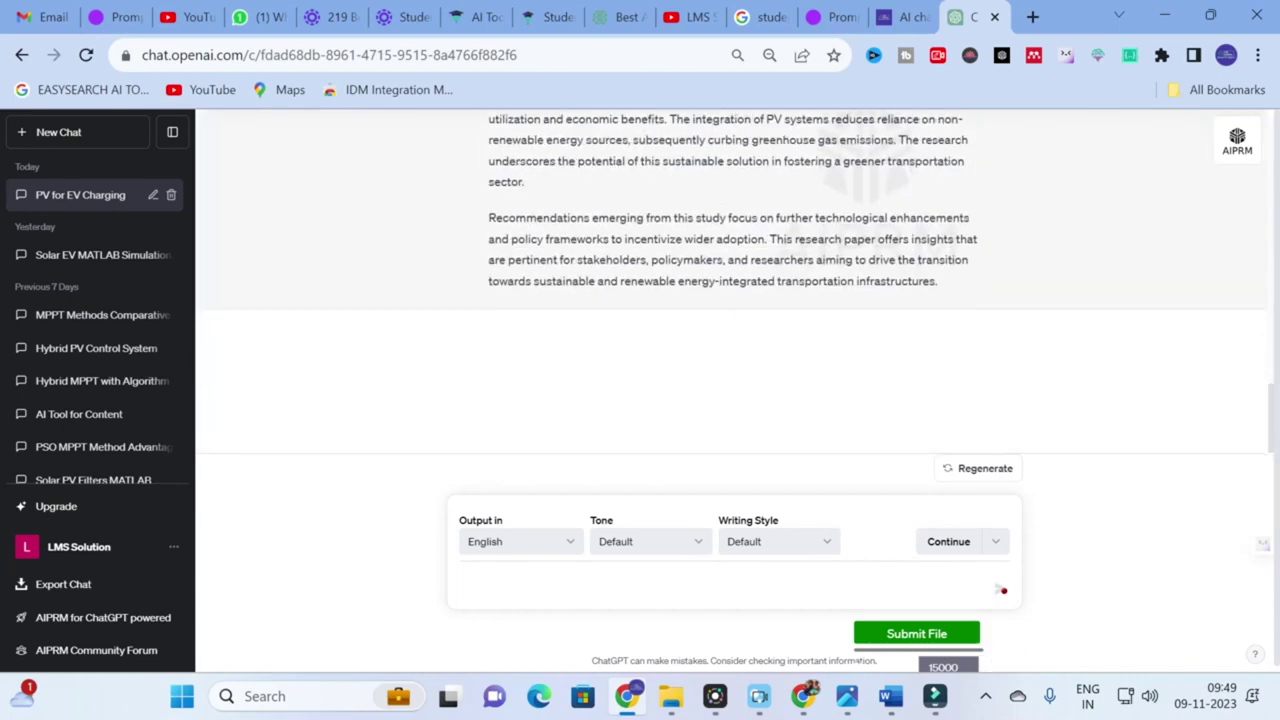
# In PromptWise, copy the charging station title out of the abstract prompt and reload the page to clear both text boxes.
pyautogui.click(110, 17)
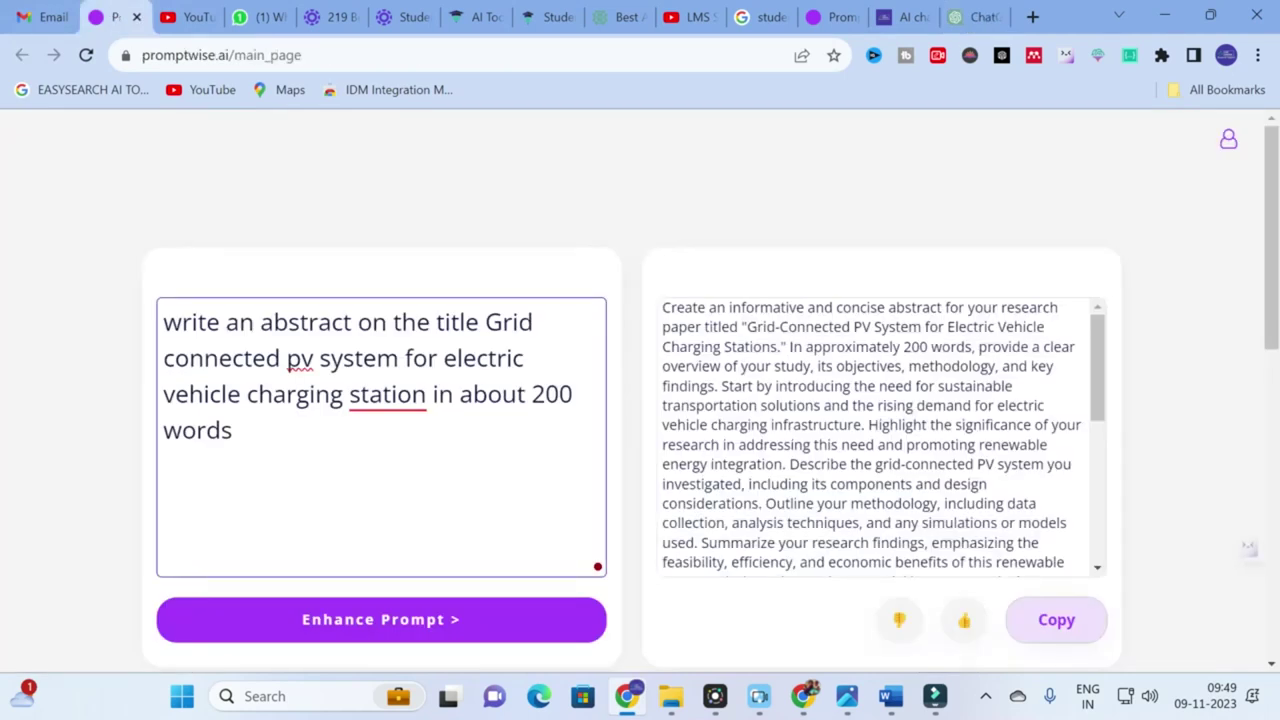
pyautogui.moveTo(502, 322); pyautogui.dragTo(432, 394)
pyautogui.hotkey('ctrl', 'c')
pyautogui.click(356, 446)
pyautogui.press('F5')
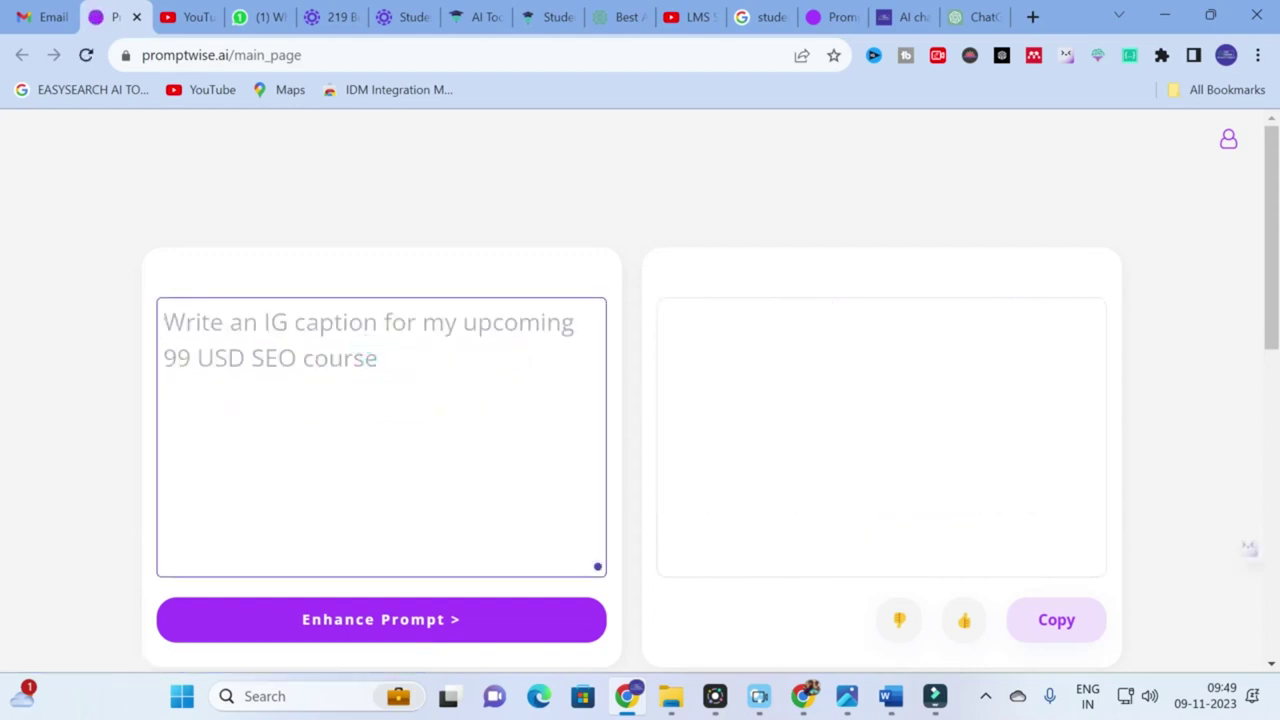
# Write a new prompt reading "generate a thesis outline for the title", with the spelling of "outline" corrected.
pyautogui.write('gene')
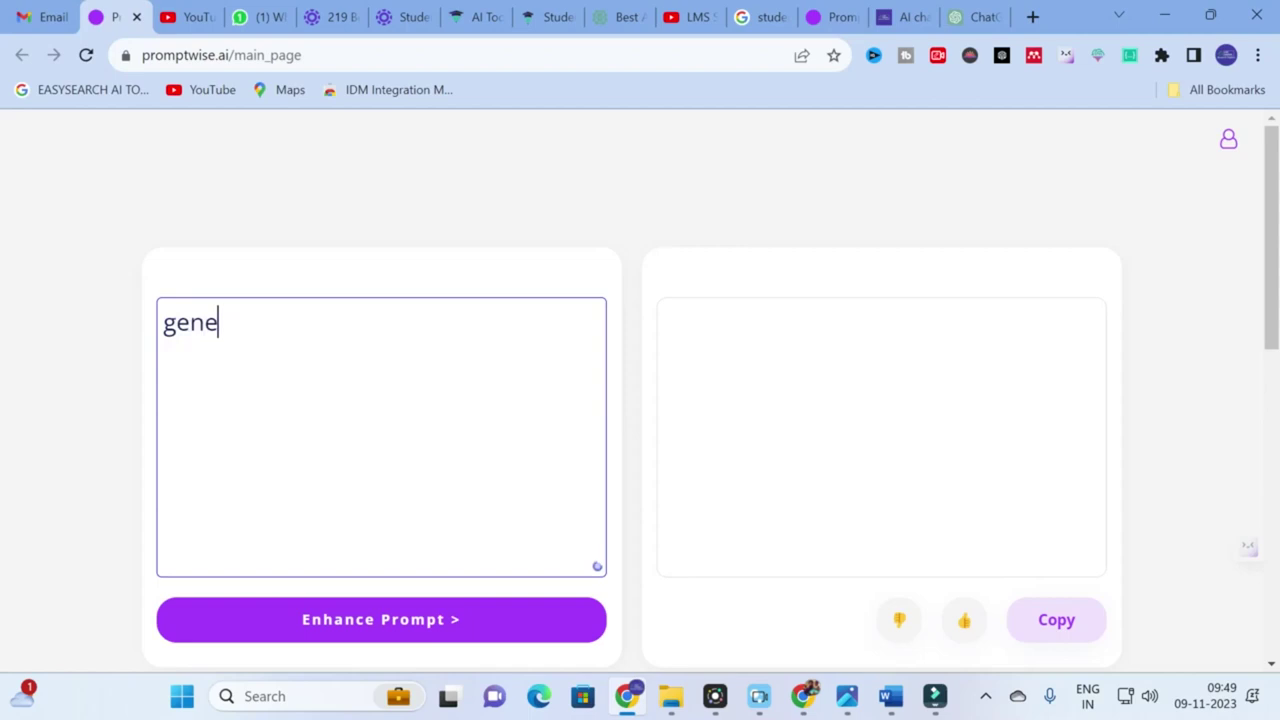
pyautogui.write('rate A')
pyautogui.press('BackSpace')
pyautogui.write('a thesis ')
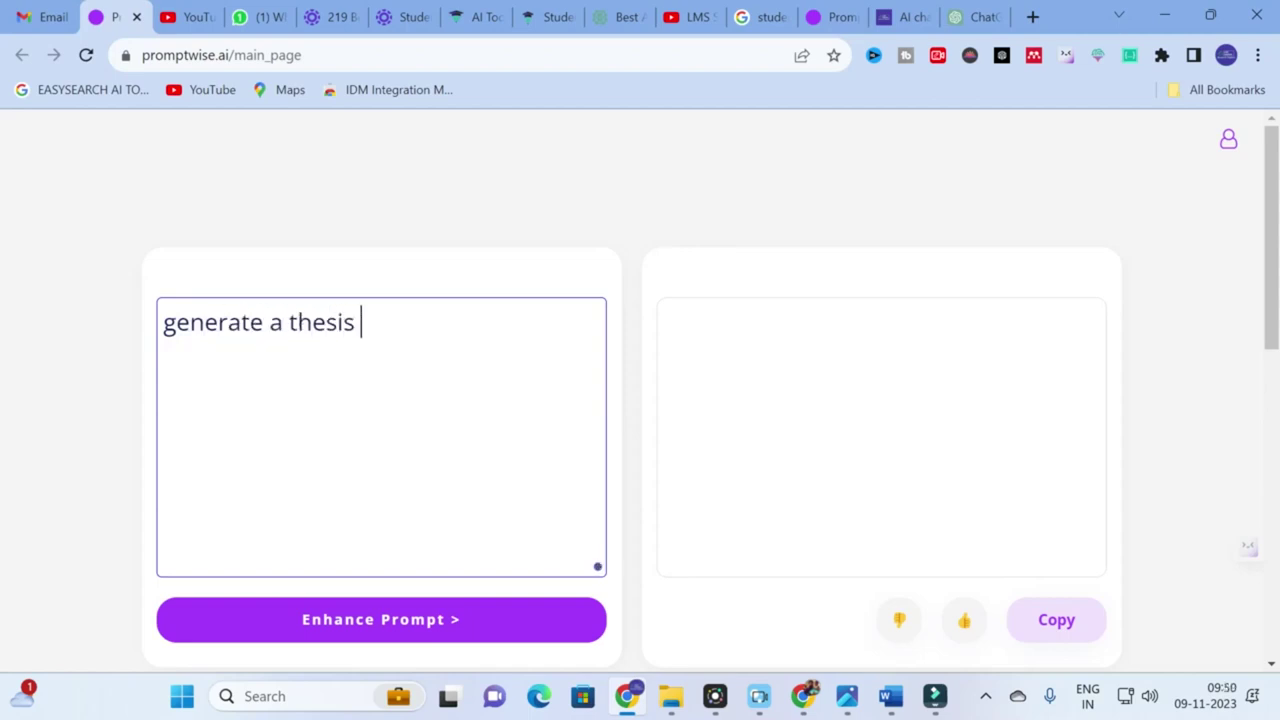
pyautogui.write('outine ')
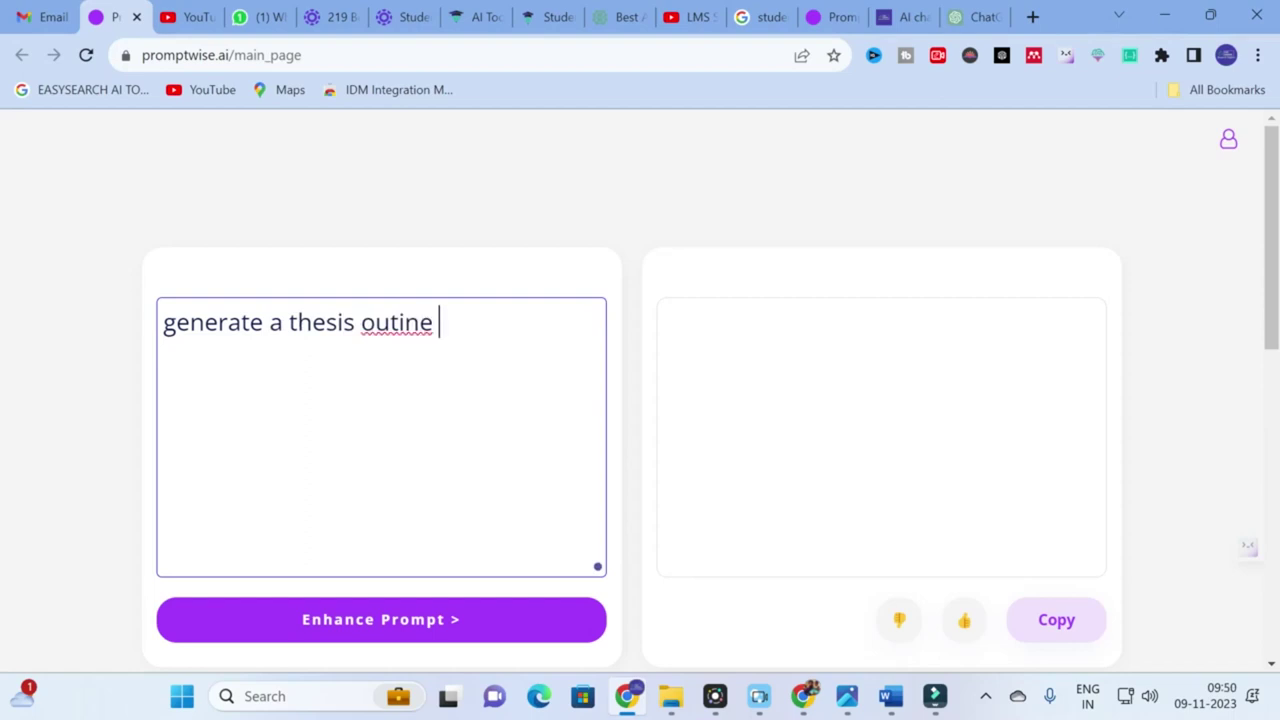
pyautogui.write('for the')
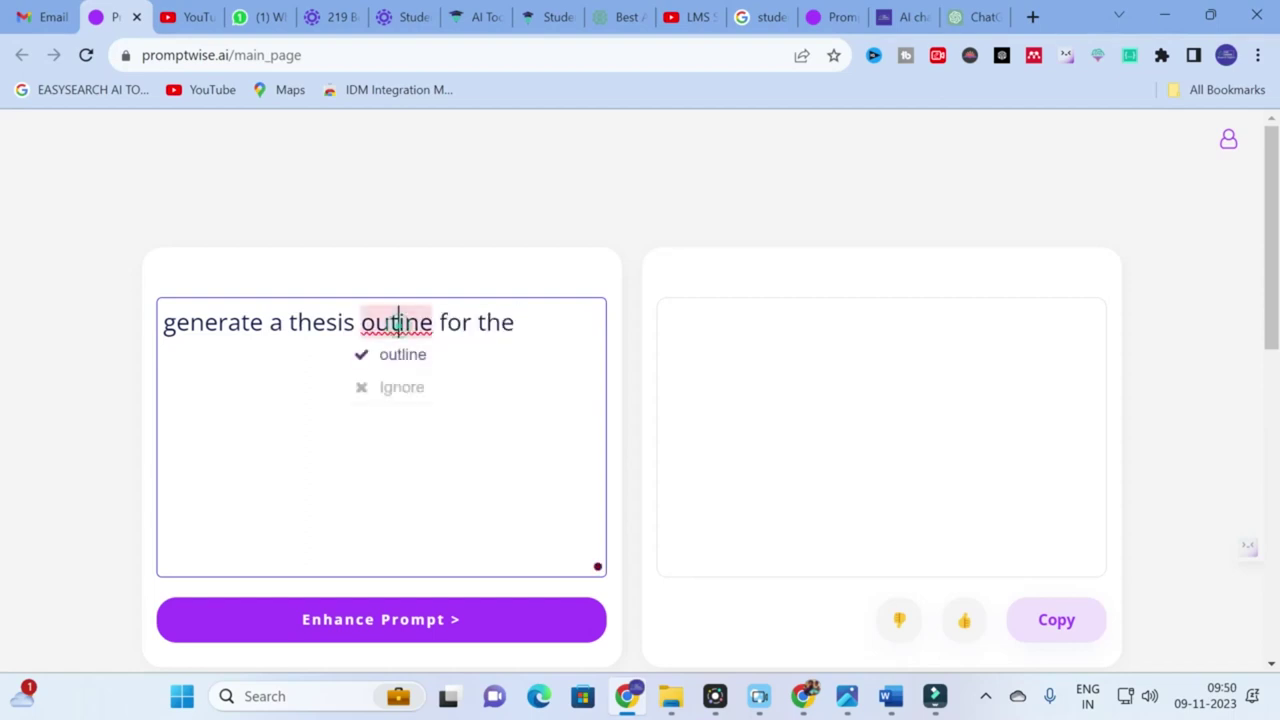
pyautogui.click(402, 354)
pyautogui.write('title')
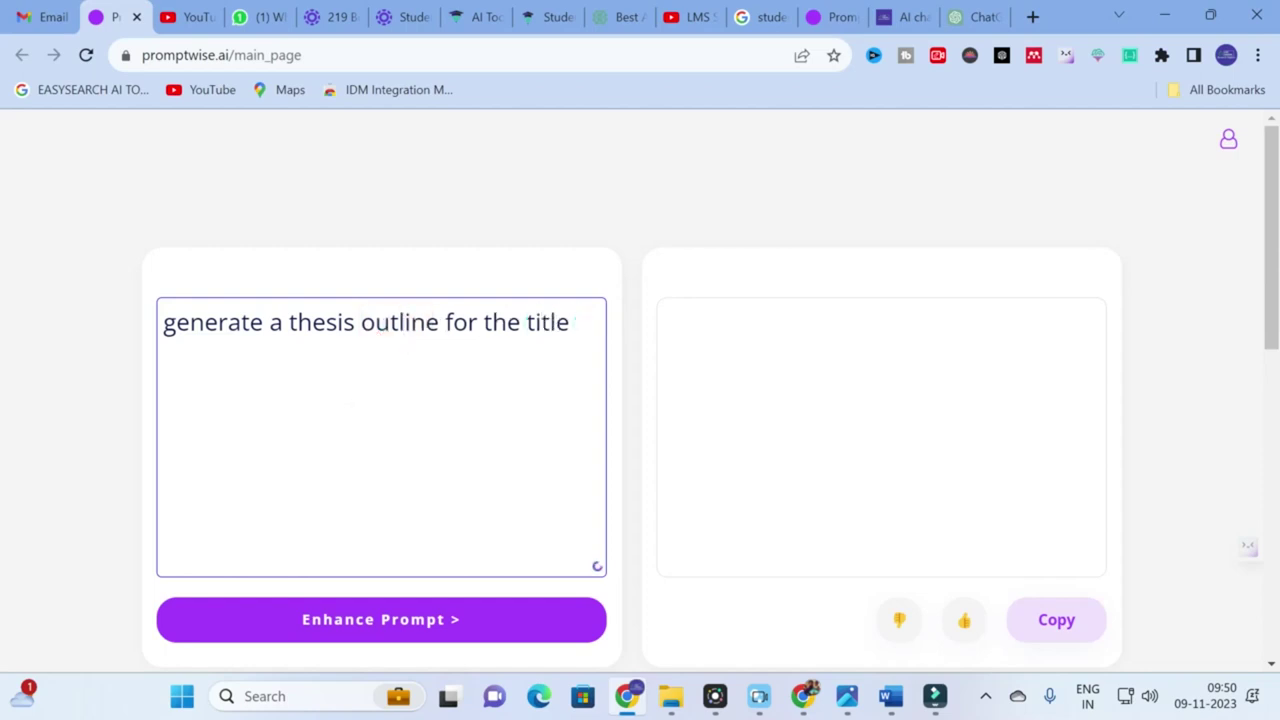
# Paste the copied title after the prompt text and complete it as "Grid connected pv system for electric vehicle charging station".
pyautogui.hotkey('ctrl', 'v')
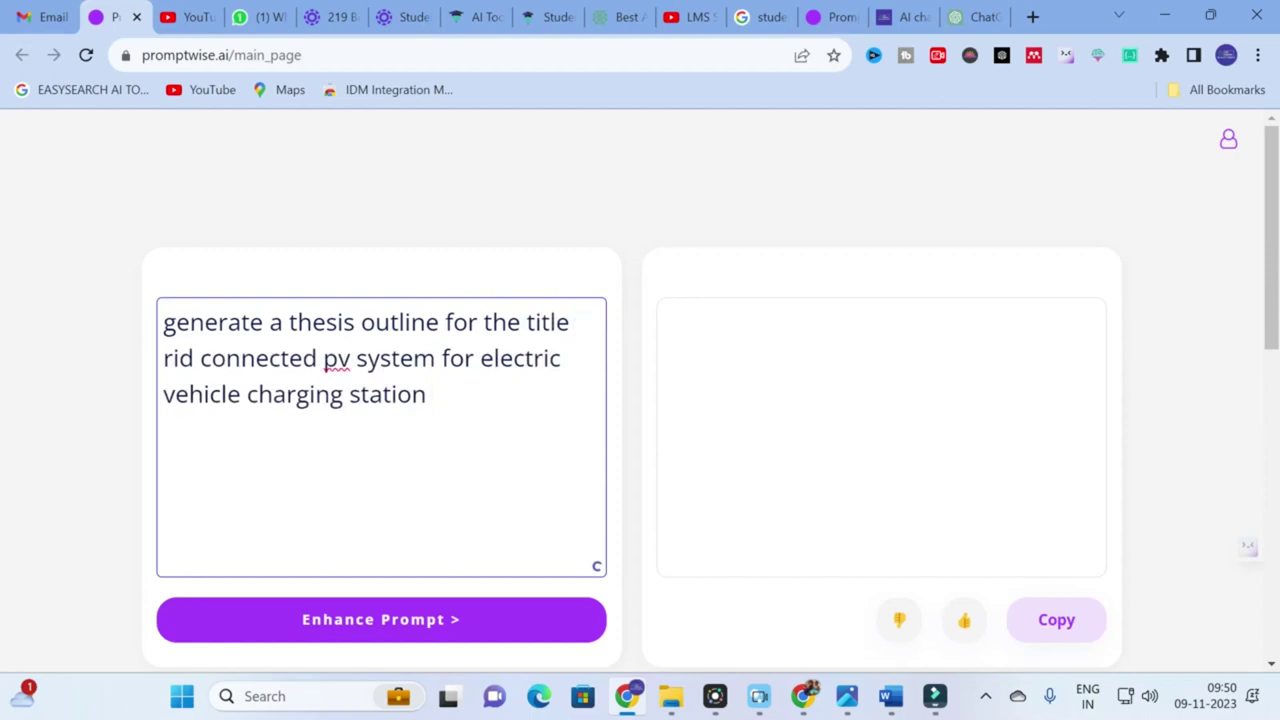
pyautogui.click(163, 360)
pyautogui.write('G')
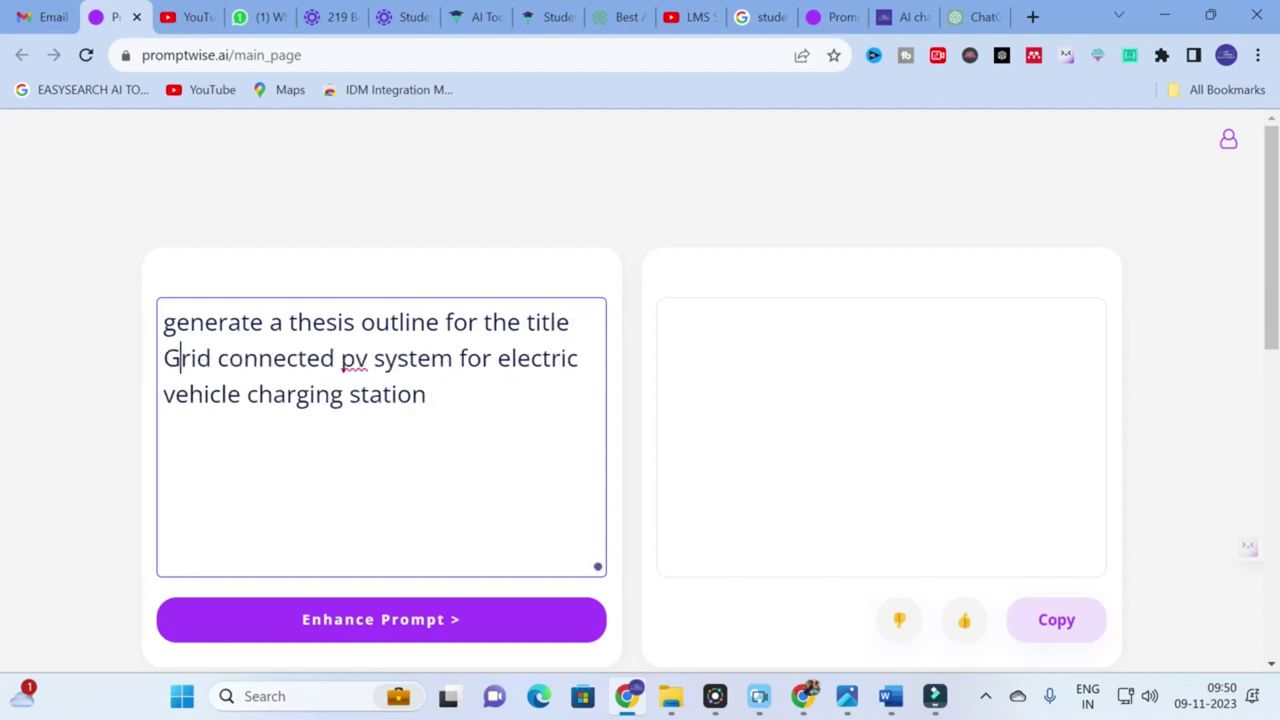
# Copy the full plain thesis outline prompt from PromptWise and submit it in the existing ChatGPT conversation.
pyautogui.scroll(-2, 357, 480)
pyautogui.scroll(2, 357, 480)
pyautogui.moveTo(163, 322); pyautogui.dragTo(432, 396)
pyautogui.hotkey('ctrl', 'c')
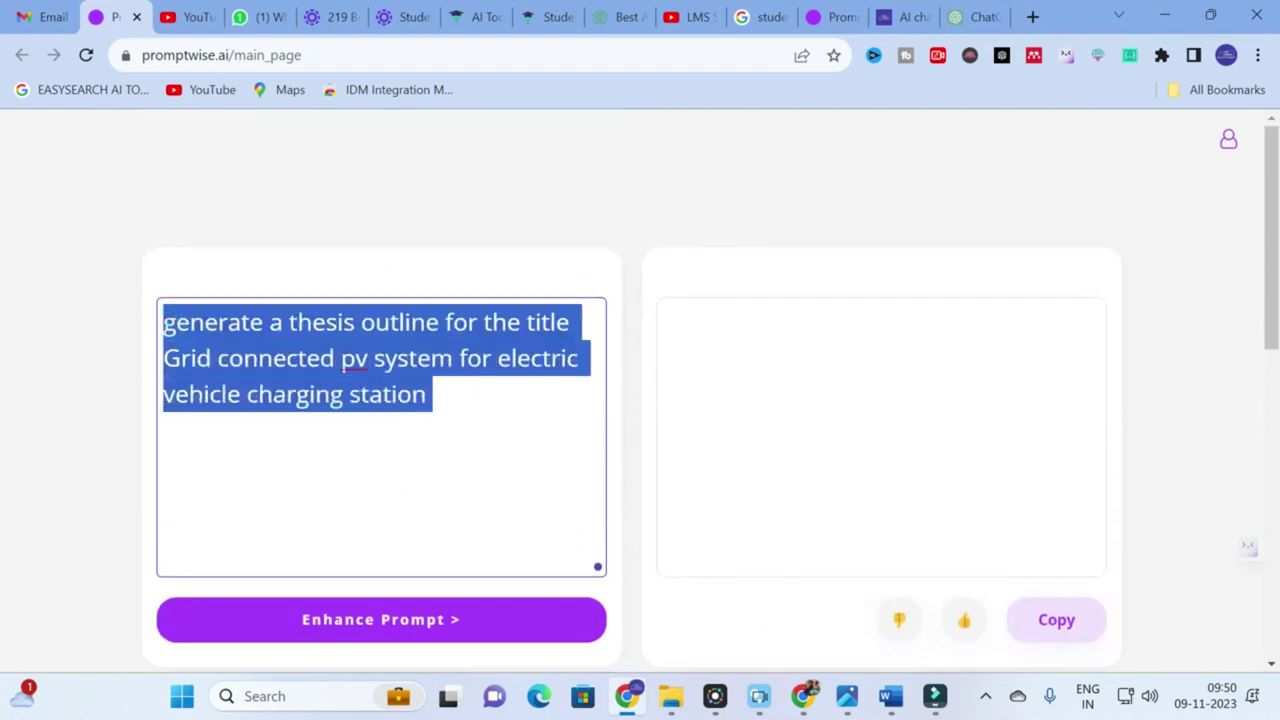
pyautogui.click(968, 17)
pyautogui.hotkey('ctrl', 'v')
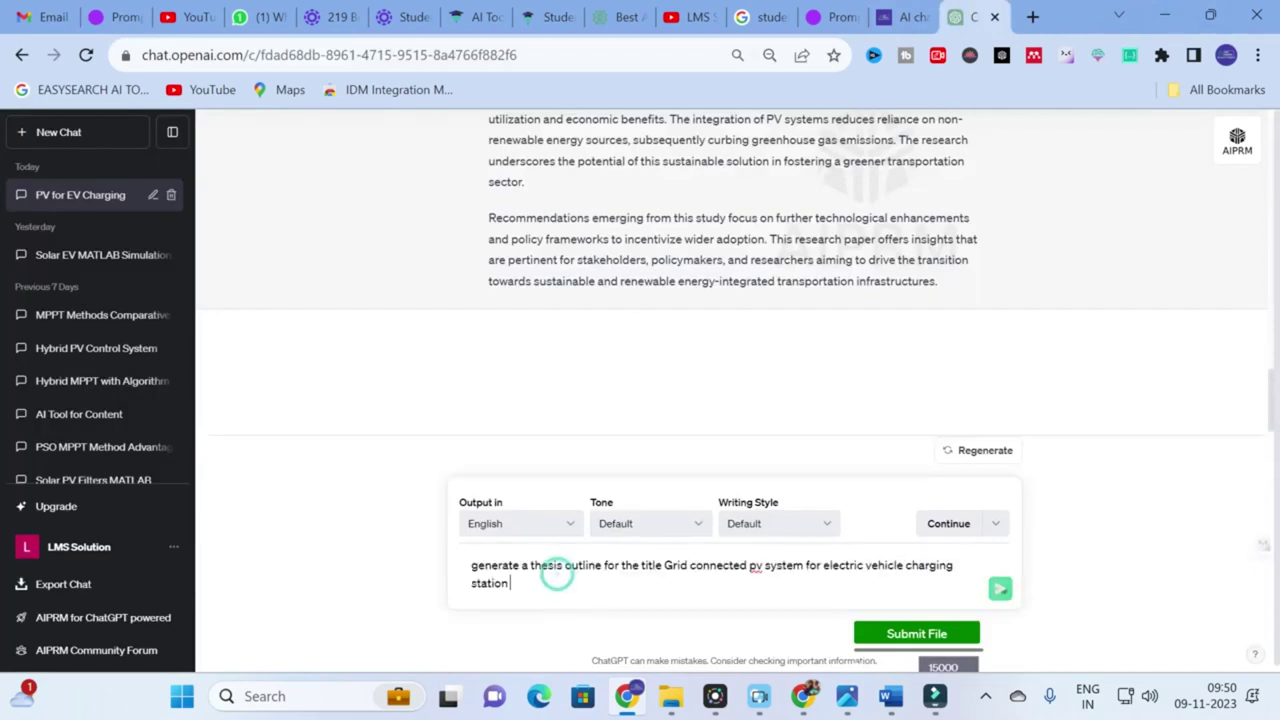
pyautogui.click(1003, 590)
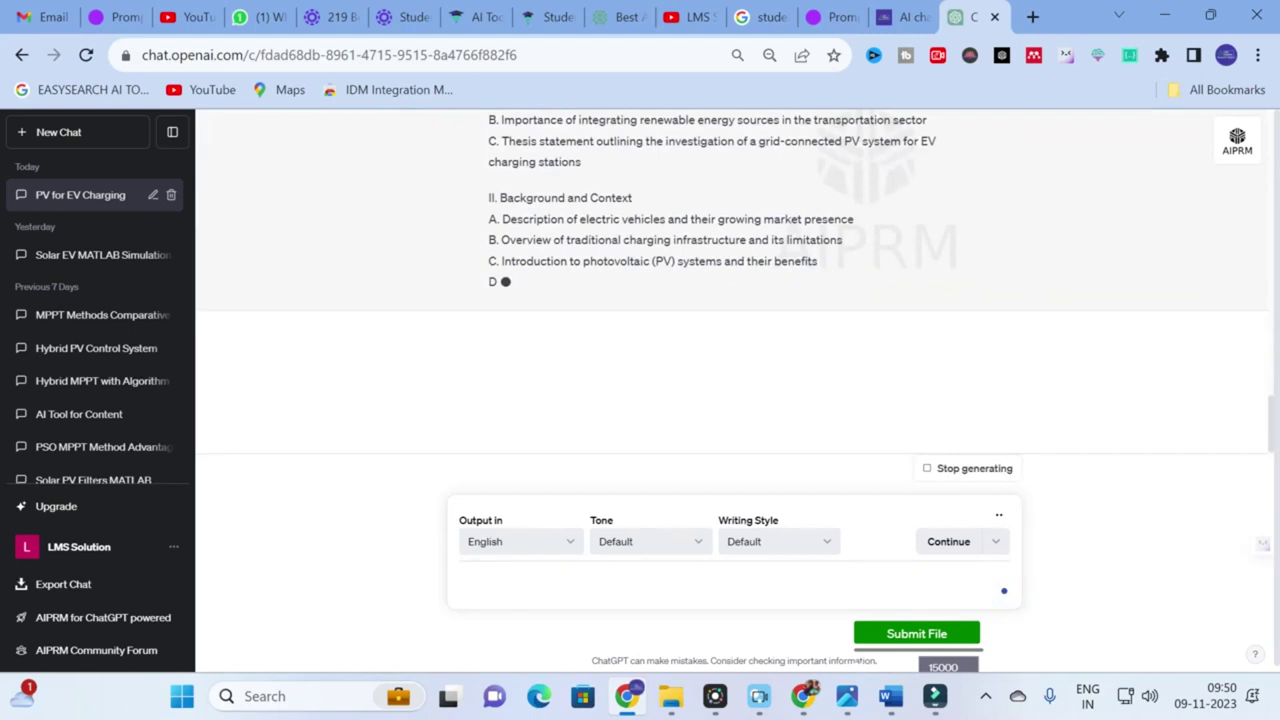
# Read through ChatGPT's thesis outline for the plain prompt, from the introduction to the conclusion.
pyautogui.scroll(10, 530, 246)
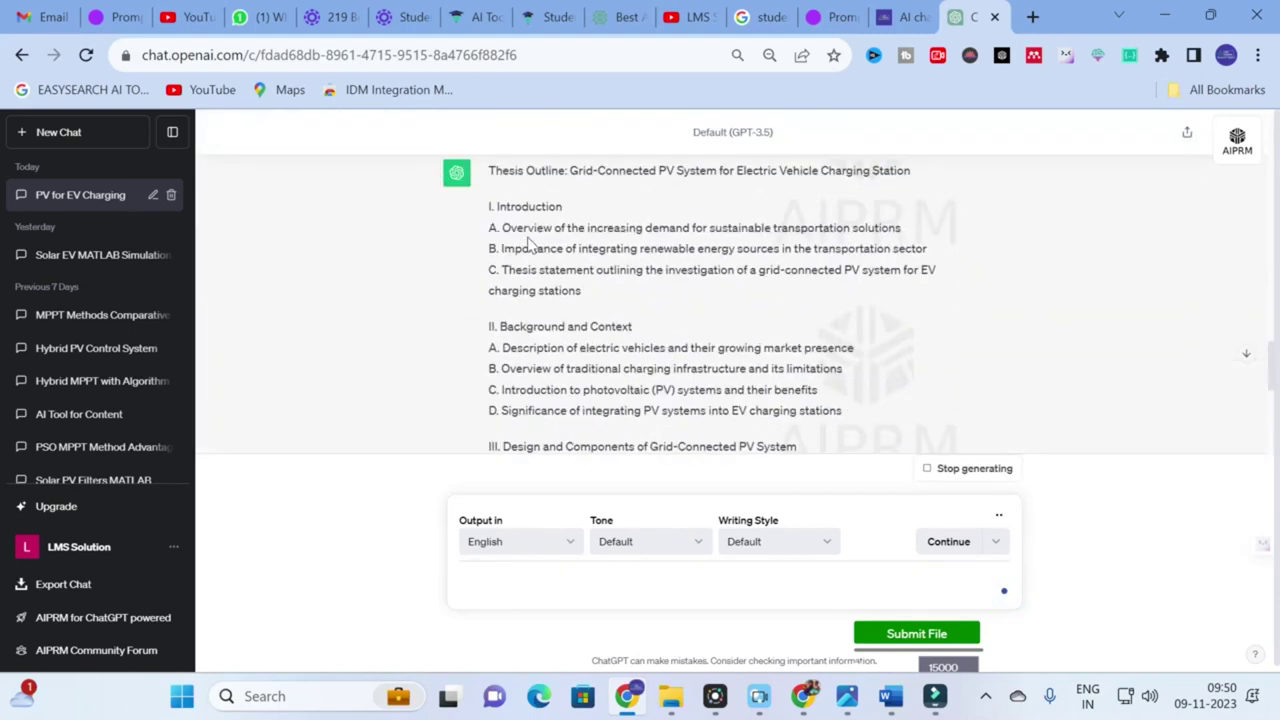
pyautogui.scroll(-1, 528, 247)
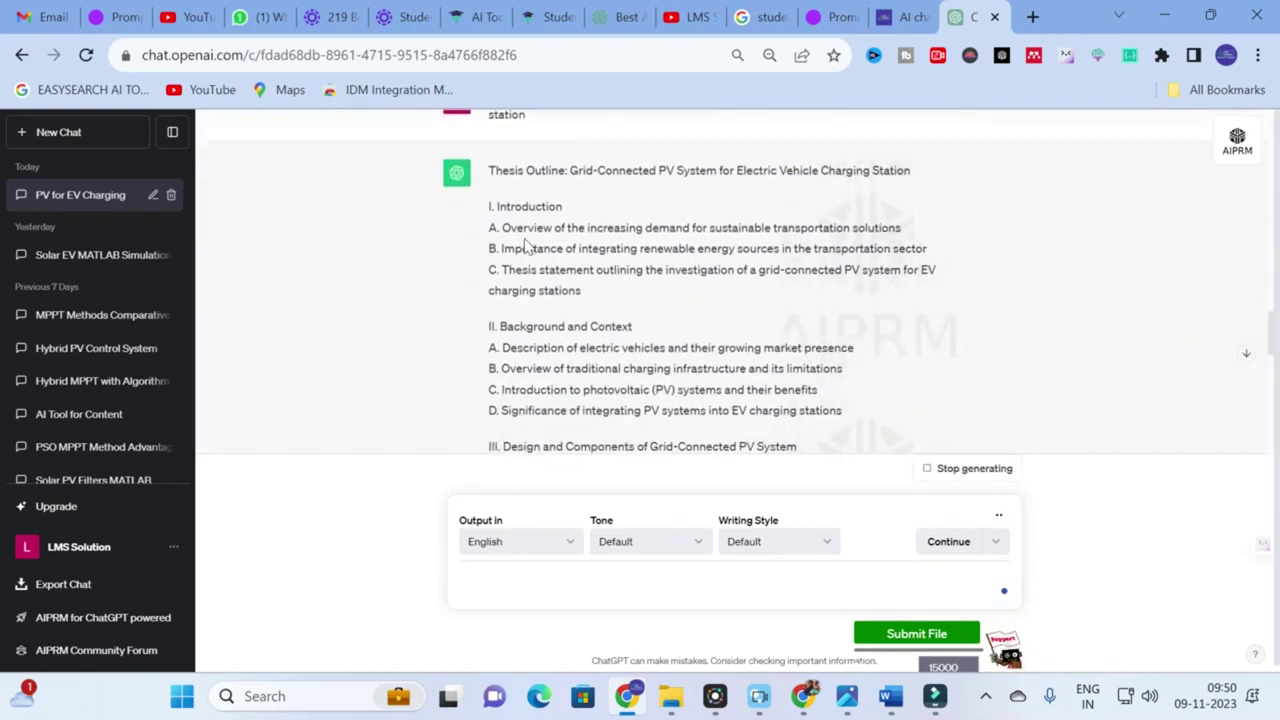
pyautogui.scroll(2, 528, 250)
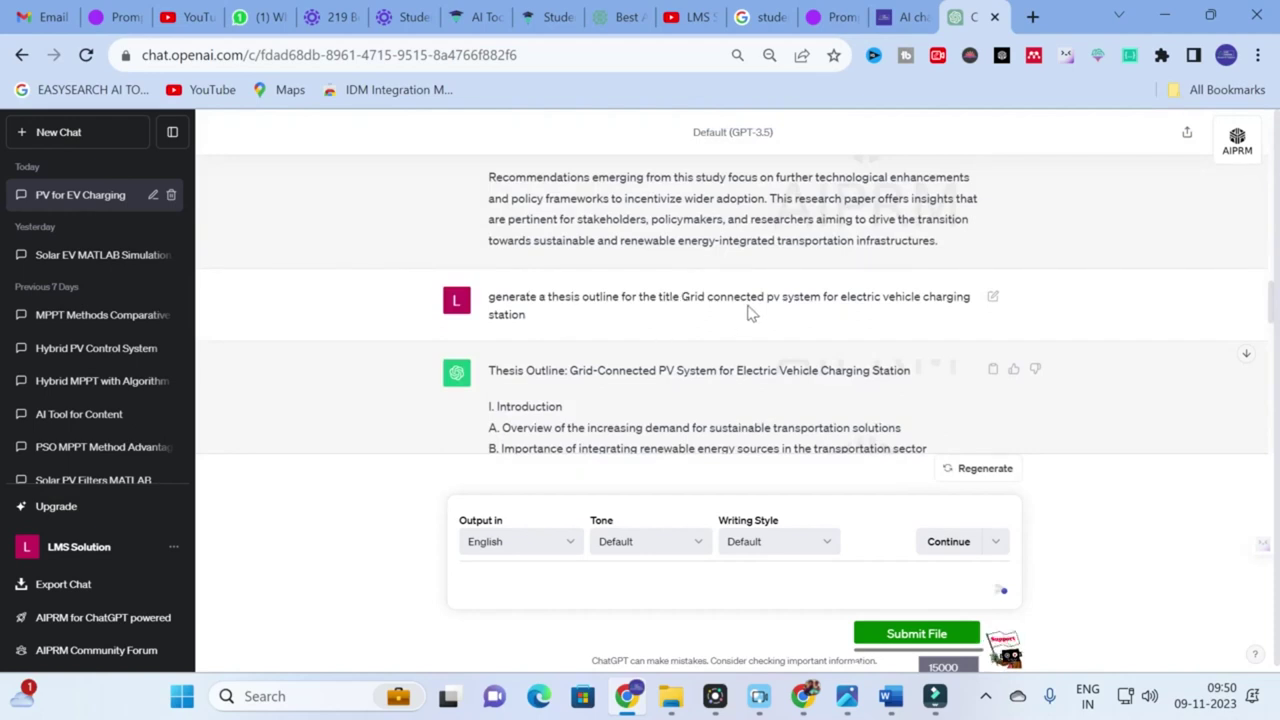
pyautogui.scroll(-1, 672, 323)
pyautogui.scroll(-1, 672, 323)
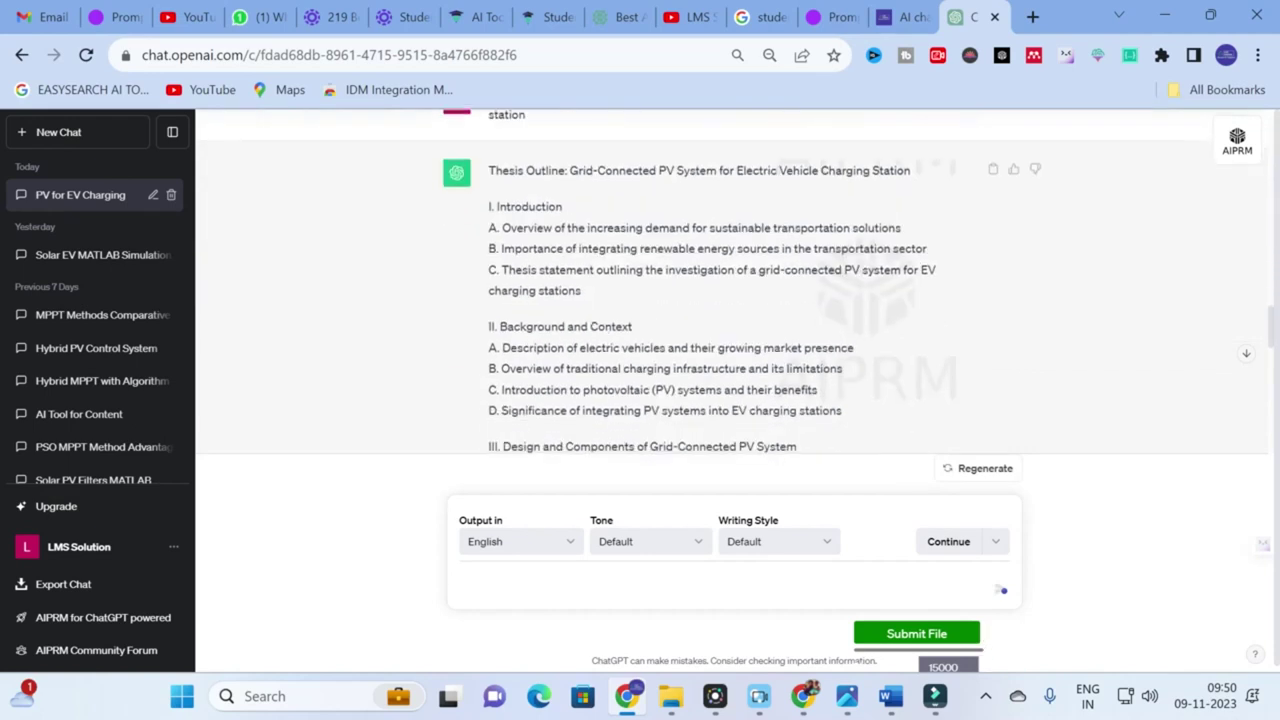
pyautogui.scroll(-2, 521, 266)
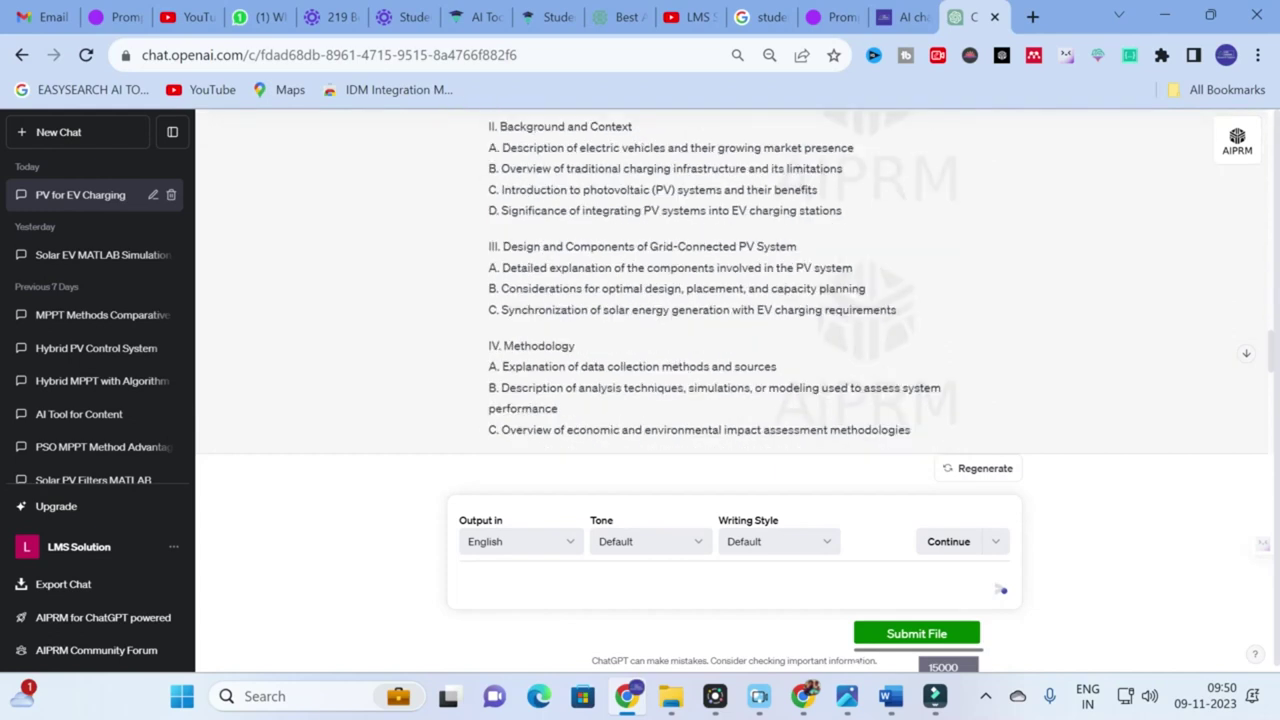
pyautogui.scroll(-3, 805, 258)
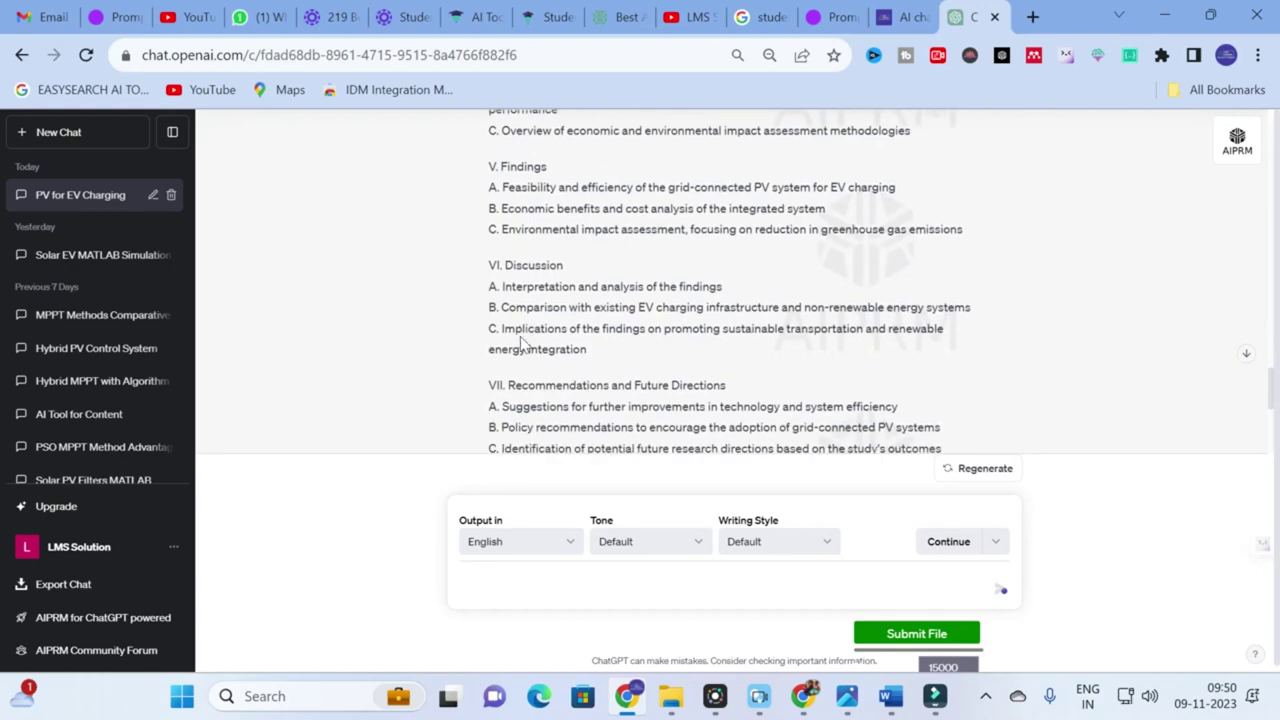
pyautogui.scroll(-2, 557, 363)
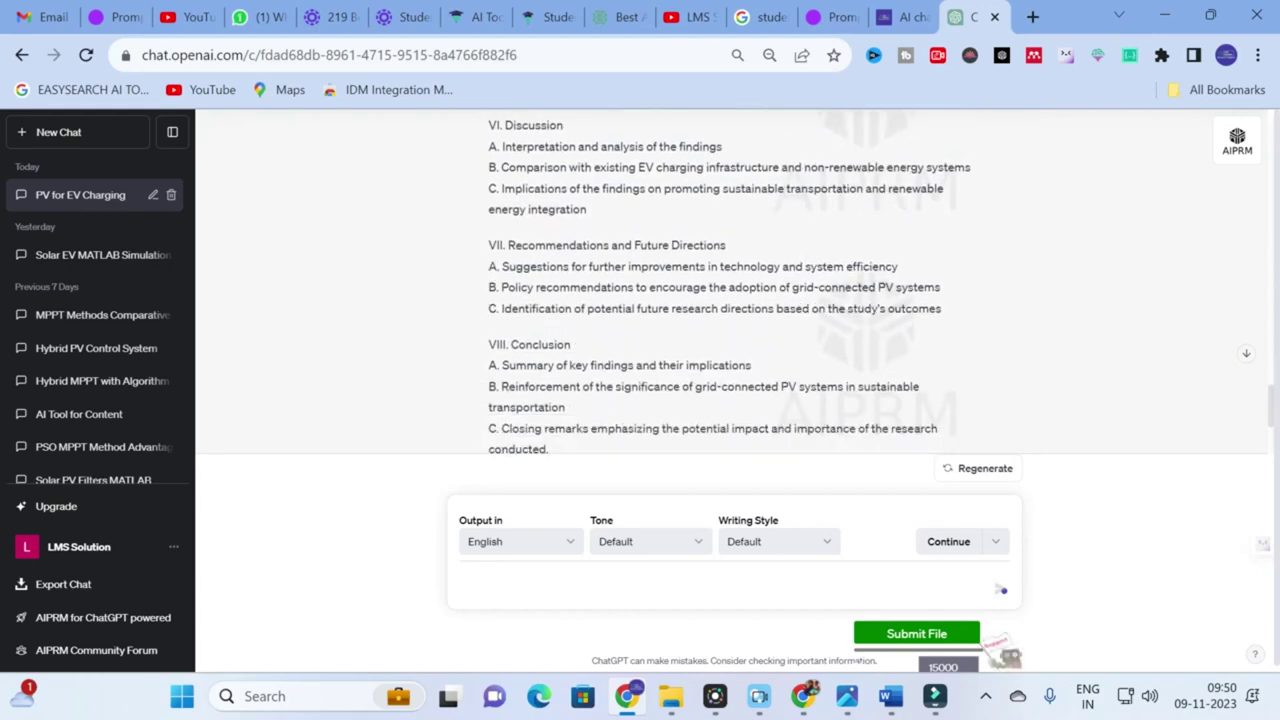
pyautogui.scroll(10, 581, 346)
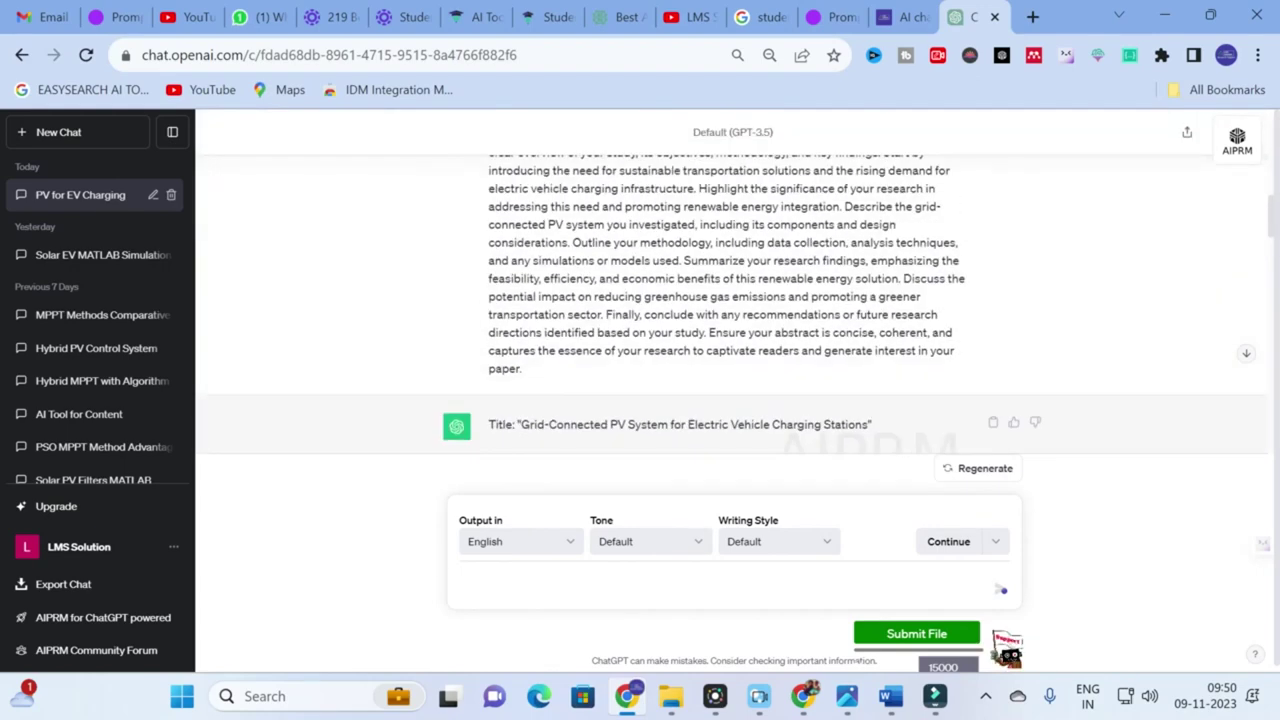
pyautogui.scroll(-10, 581, 346)
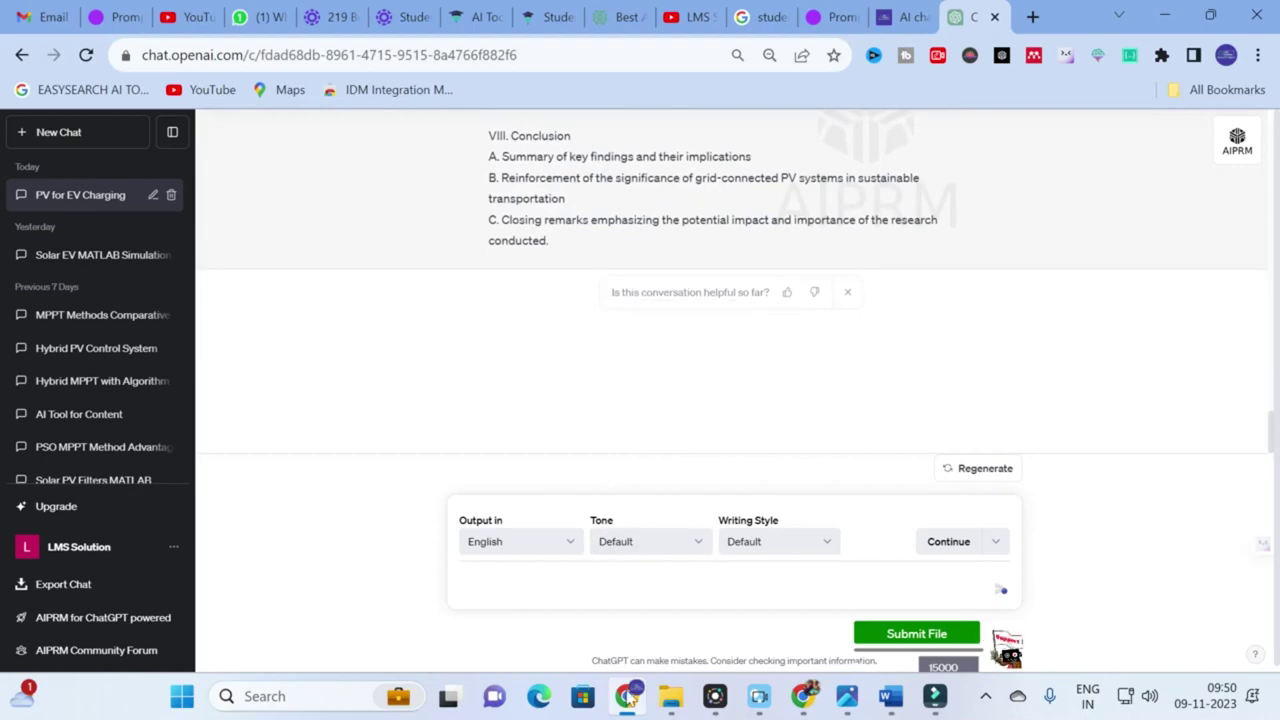
# Switch to PromptWise, enhance the thesis outline prompt and copy the enhanced version.
pyautogui.click(626, 696)
pyautogui.click(628, 697)
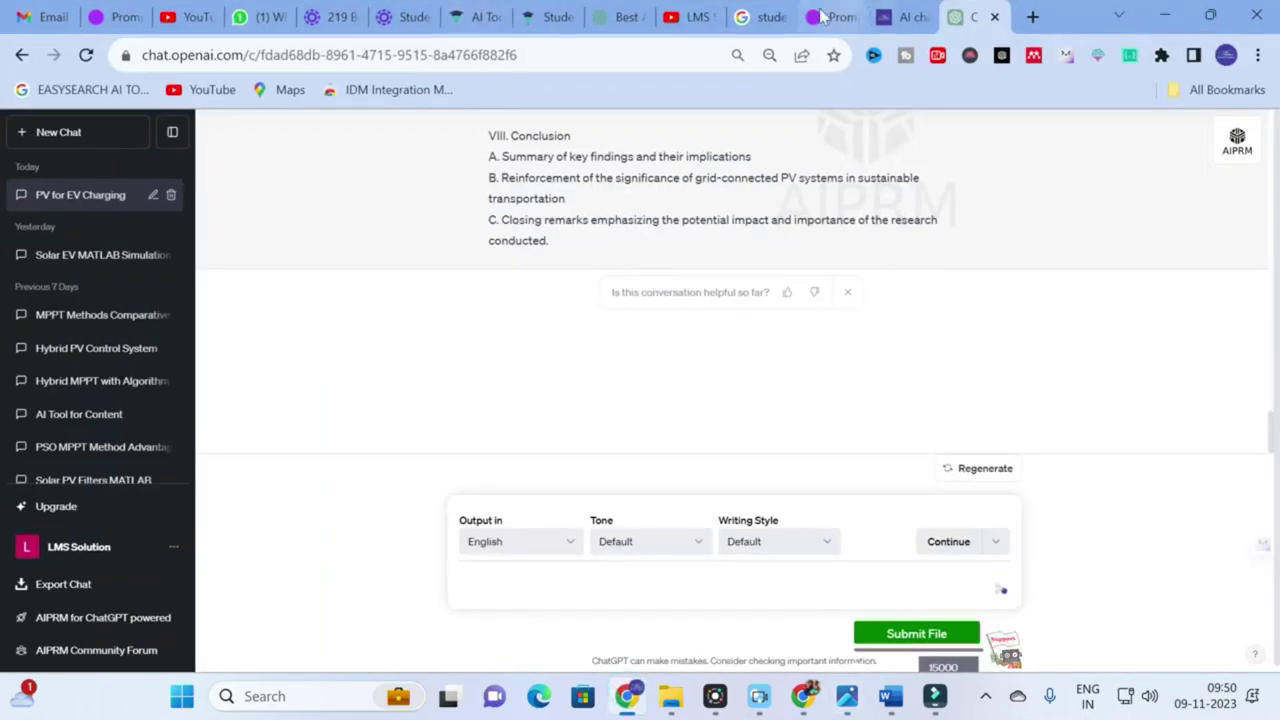
pyautogui.click(103, 10)
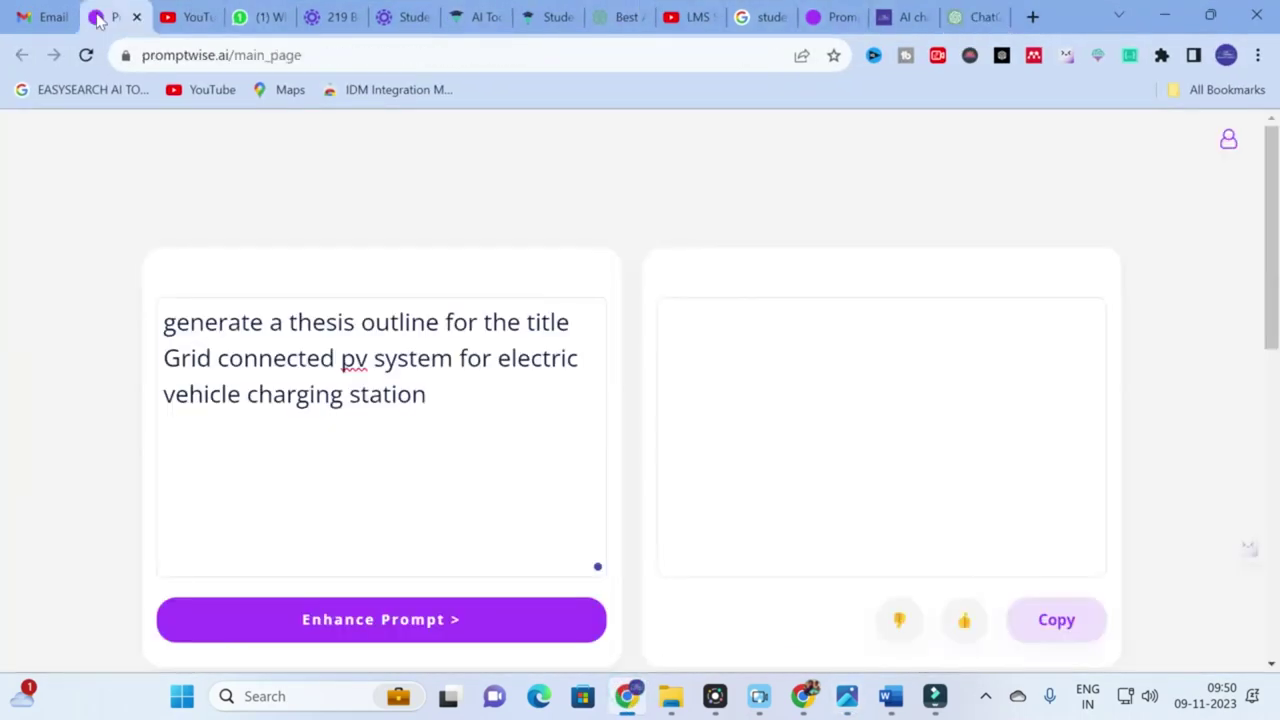
pyautogui.click(363, 635)
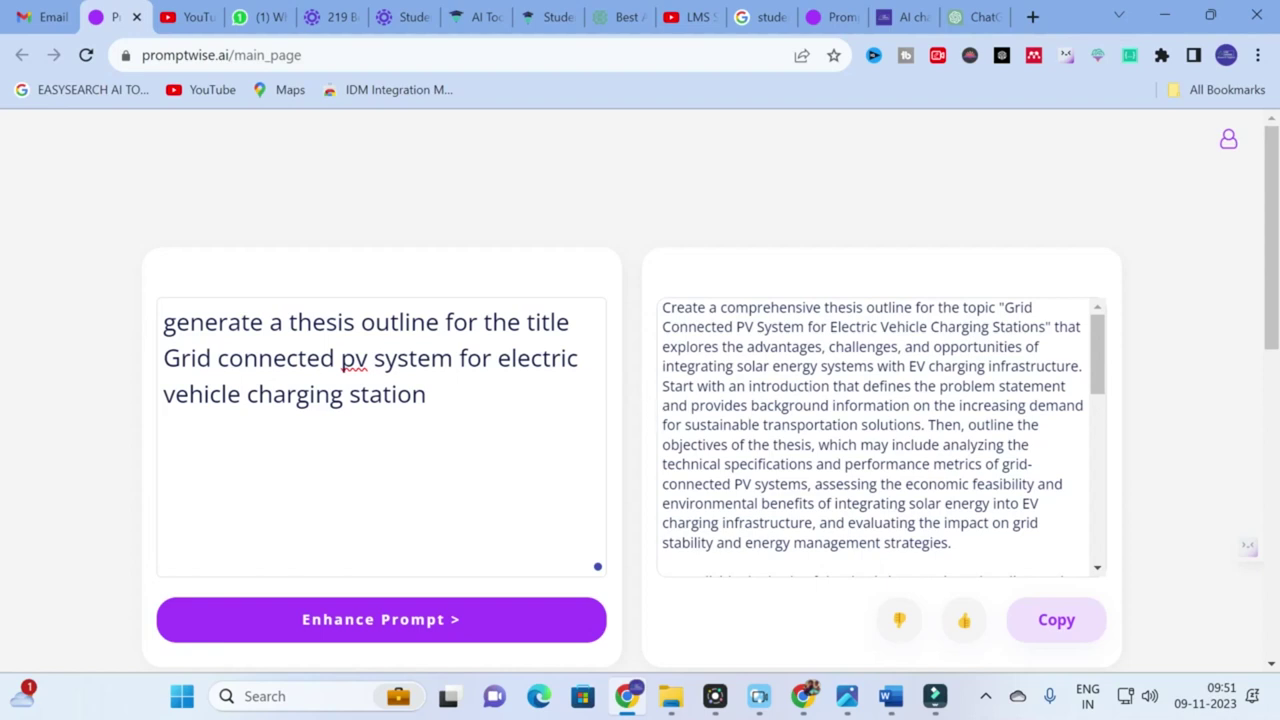
pyautogui.click(1062, 622)
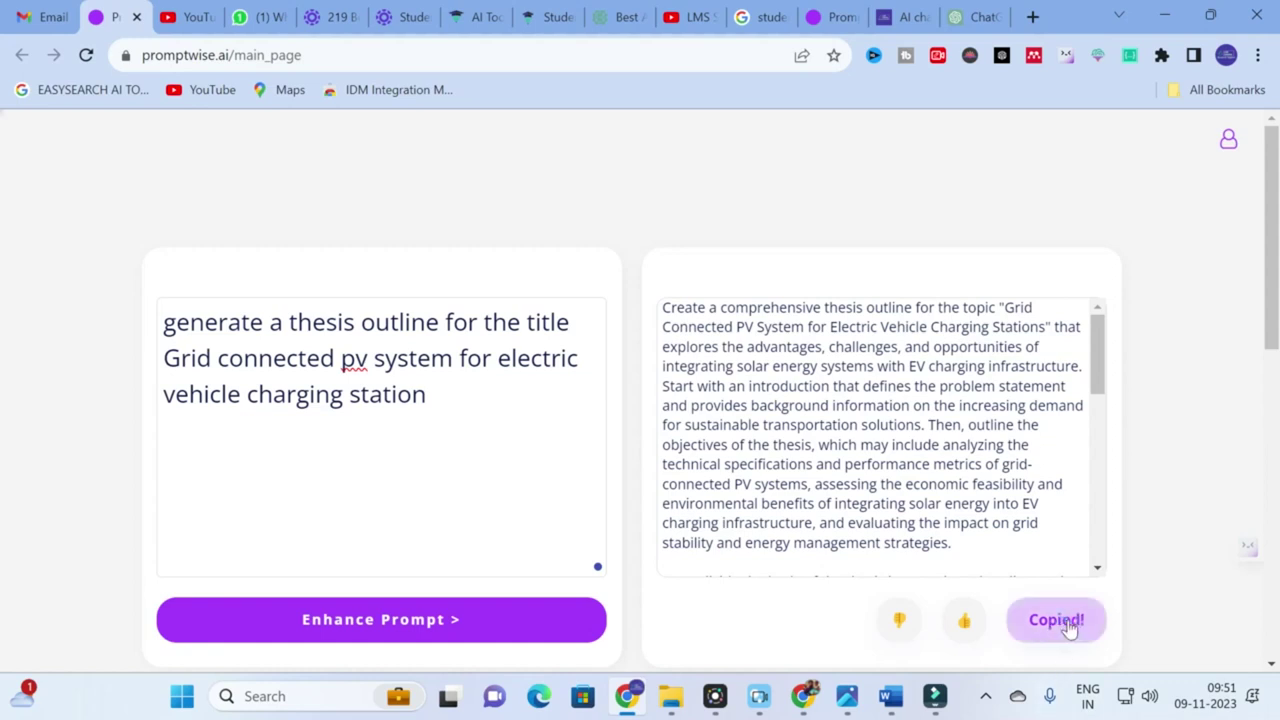
# Switch to ChatGPT, paste the enhanced thesis outline prompt and submit it.
pyautogui.click(975, 17)
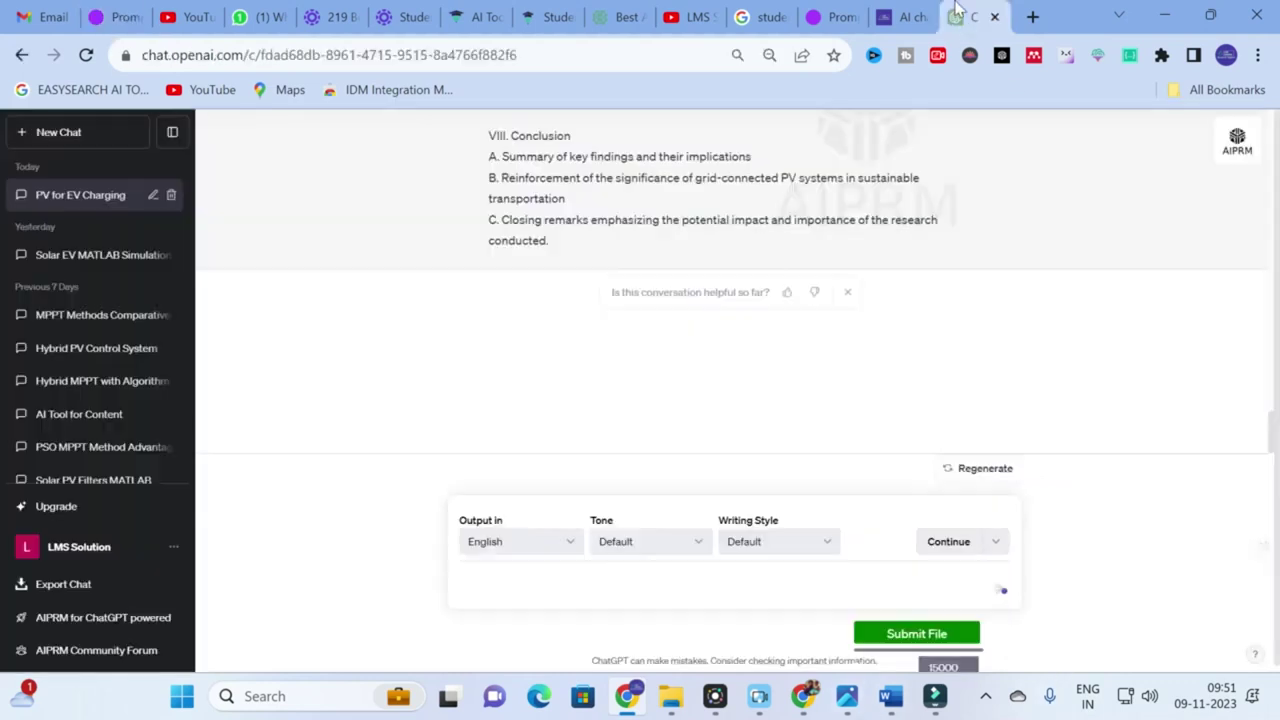
pyautogui.click(520, 570)
pyautogui.hotkey('ctrl', 'v')
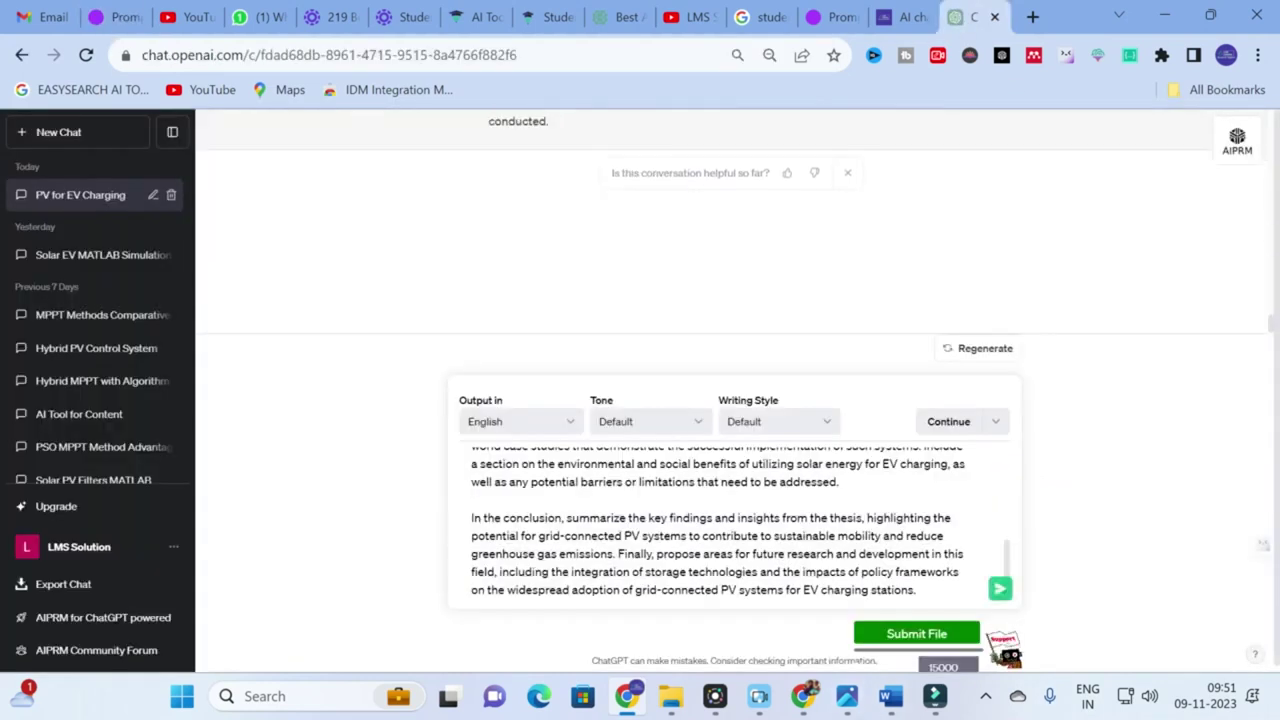
pyautogui.click(1000, 589)
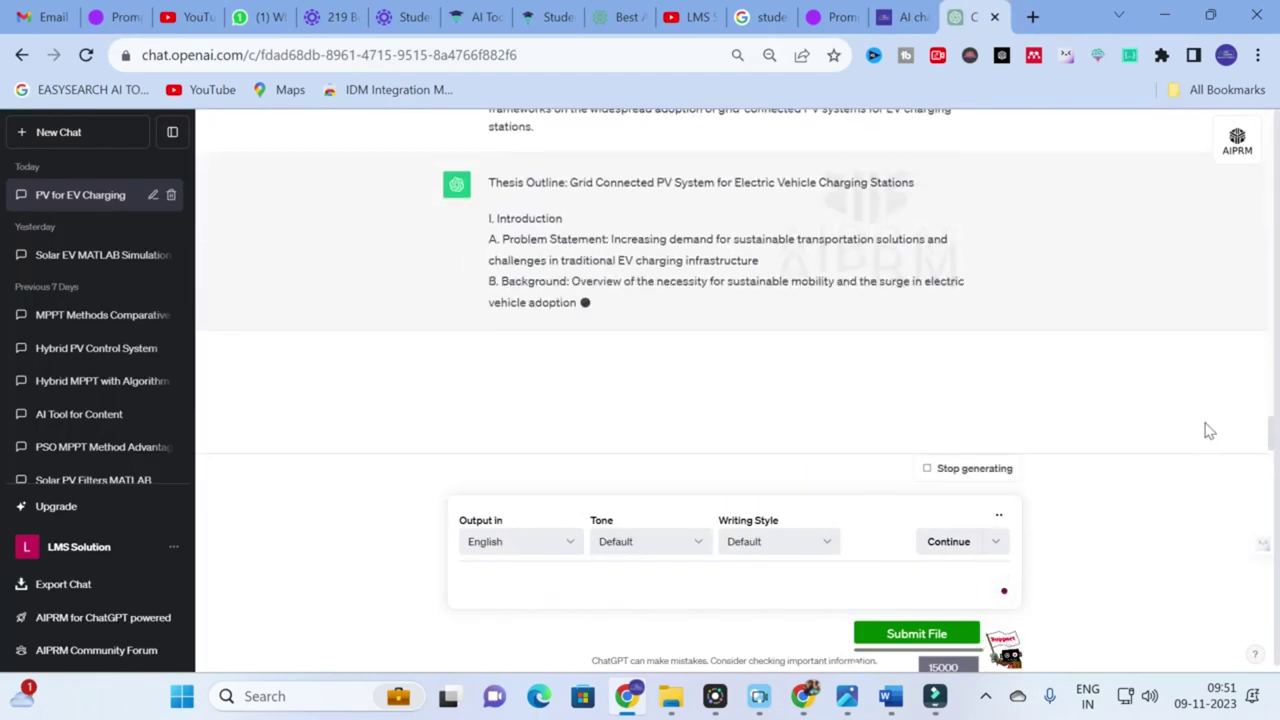
# Compare the thesis outline from the enhanced prompt with the one from the plain prompt.
pyautogui.scroll(5, 1208, 430)
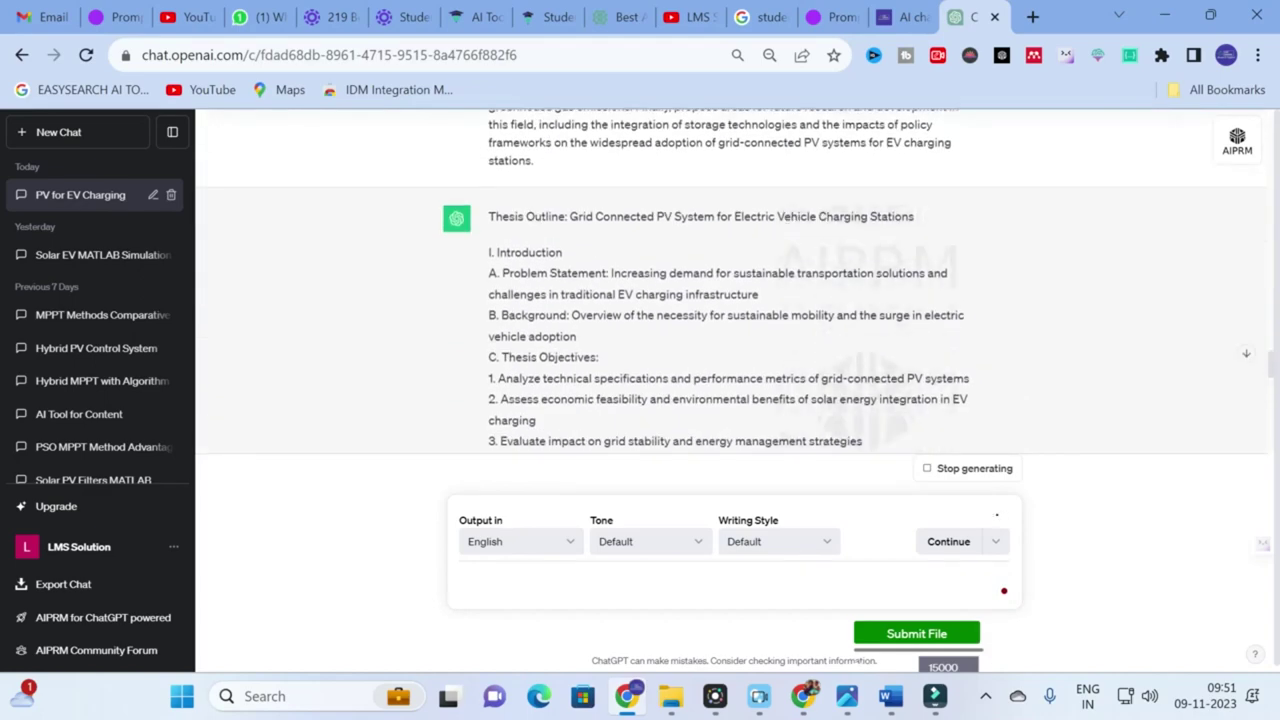
pyautogui.scroll(3, 730, 300)
pyautogui.scroll(15, 730, 300)
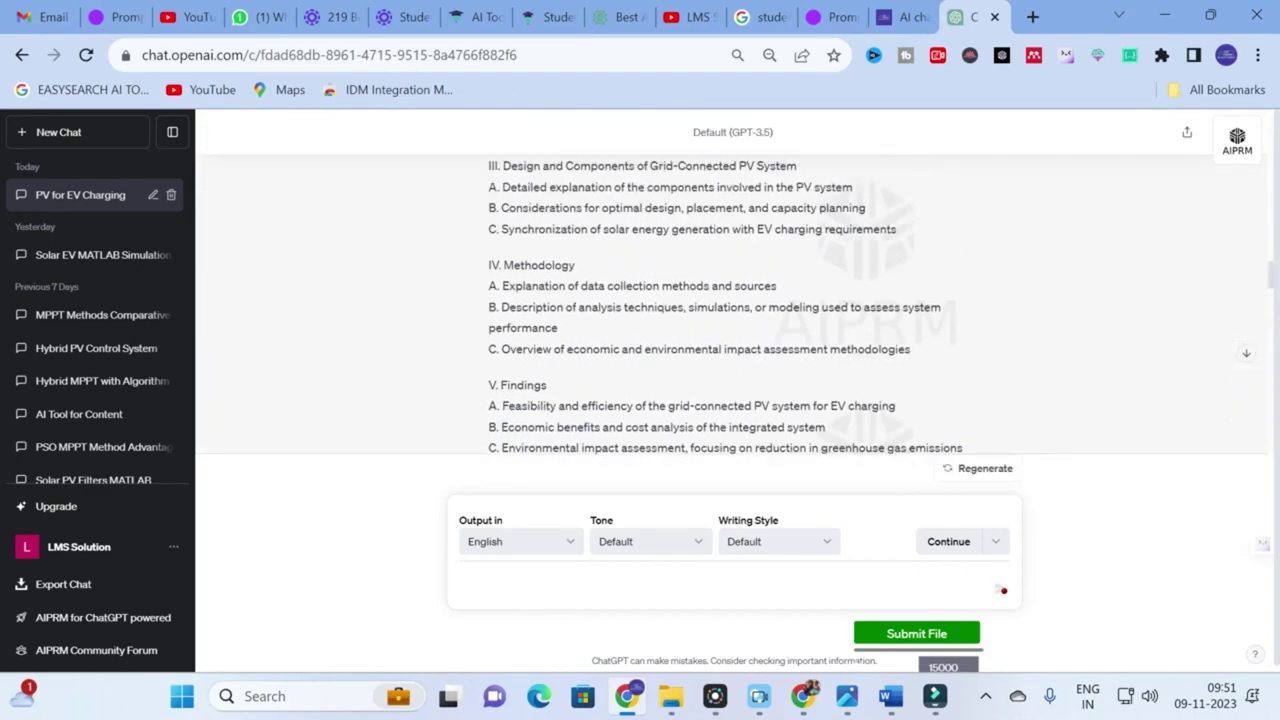
pyautogui.scroll(4, 722, 300)
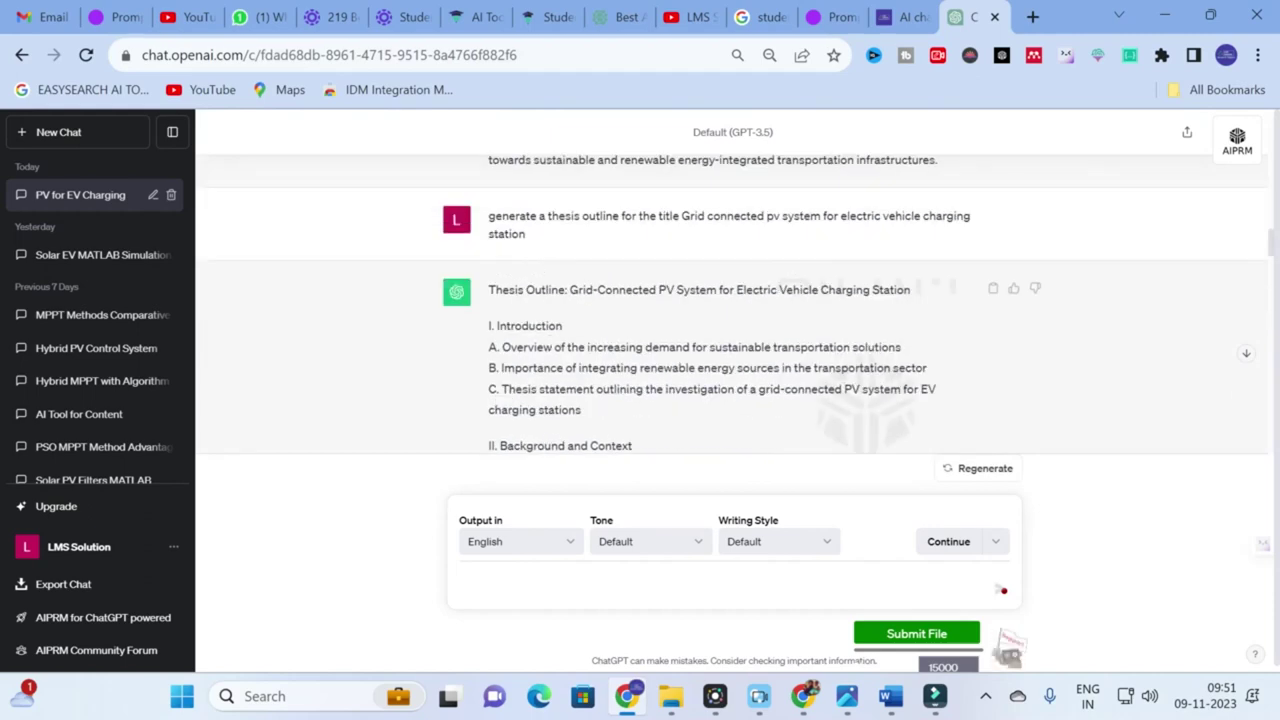
pyautogui.scroll(-10, 571, 371)
pyautogui.scroll(10, 730, 300)
pyautogui.scroll(-4, 730, 300)
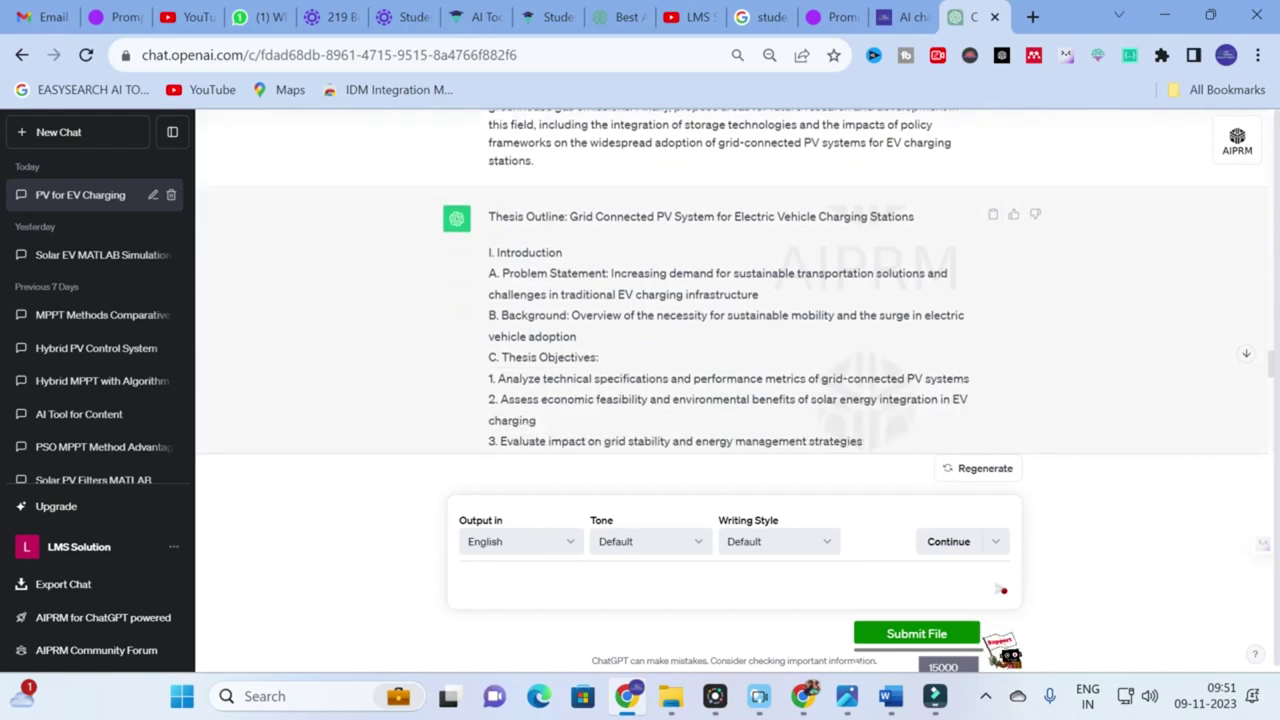
pyautogui.scroll(-1, 730, 300)
pyautogui.scroll(-1, 730, 300)
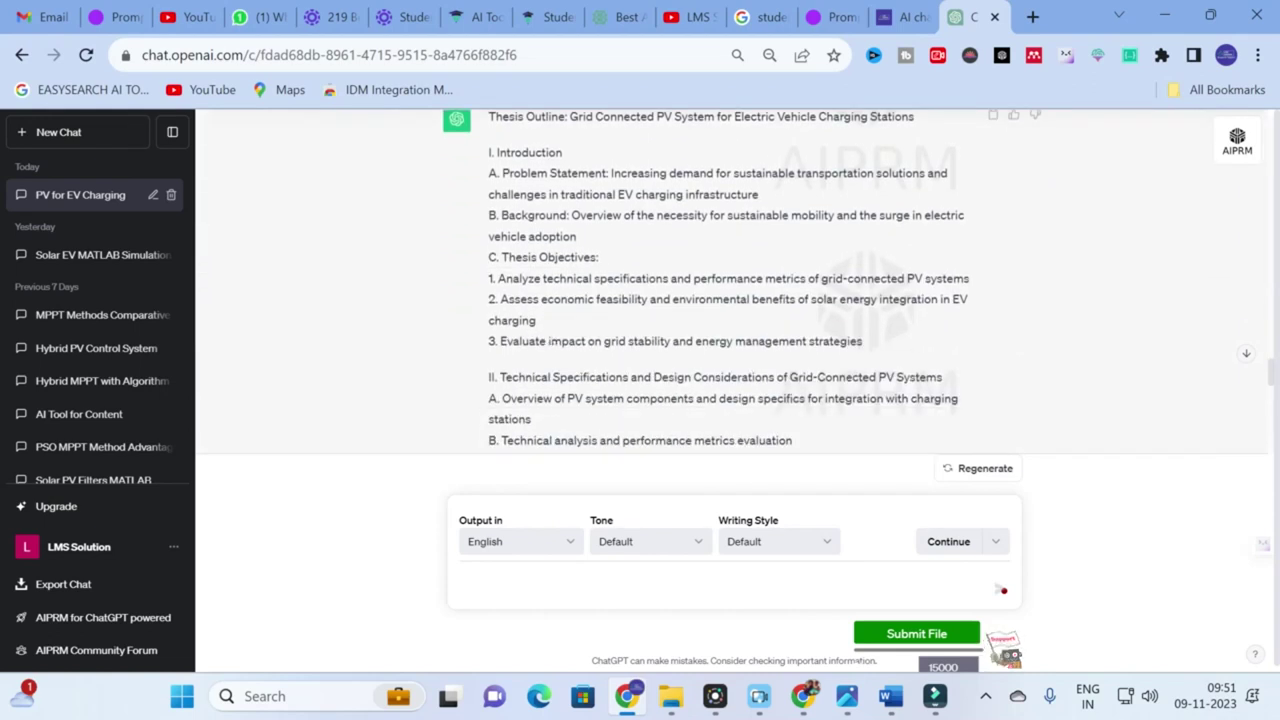
pyautogui.scroll(2, 517, 272)
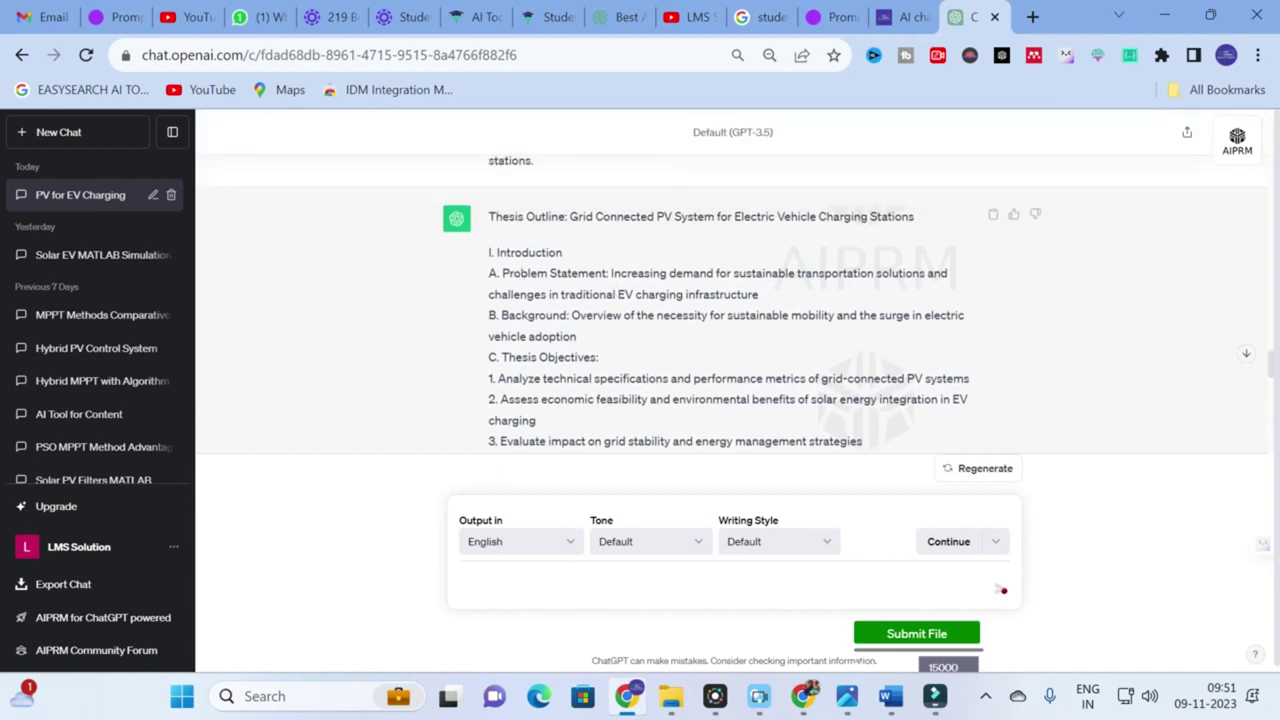
# Examine the enhanced outline's problem statement, thesis objectives and the sections on design, optimization, case studies and barriers.
pyautogui.moveTo(612, 272); pyautogui.dragTo(778, 298)
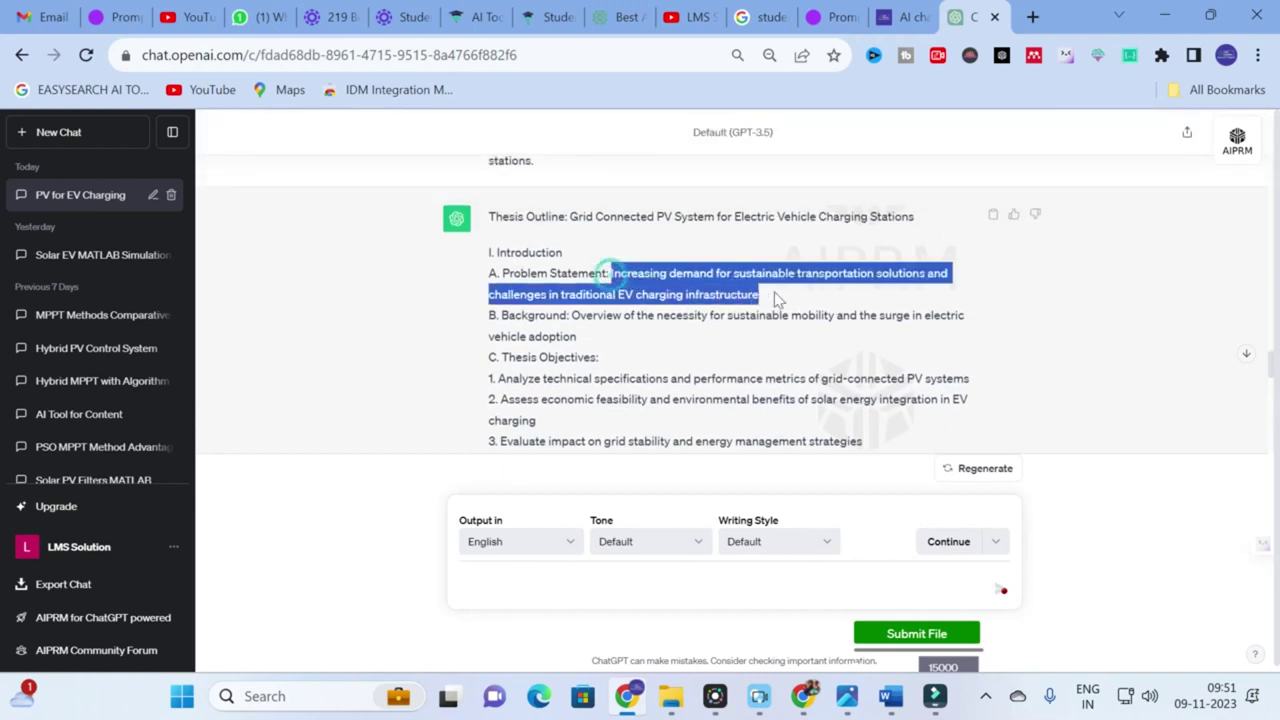
pyautogui.click(684, 282)
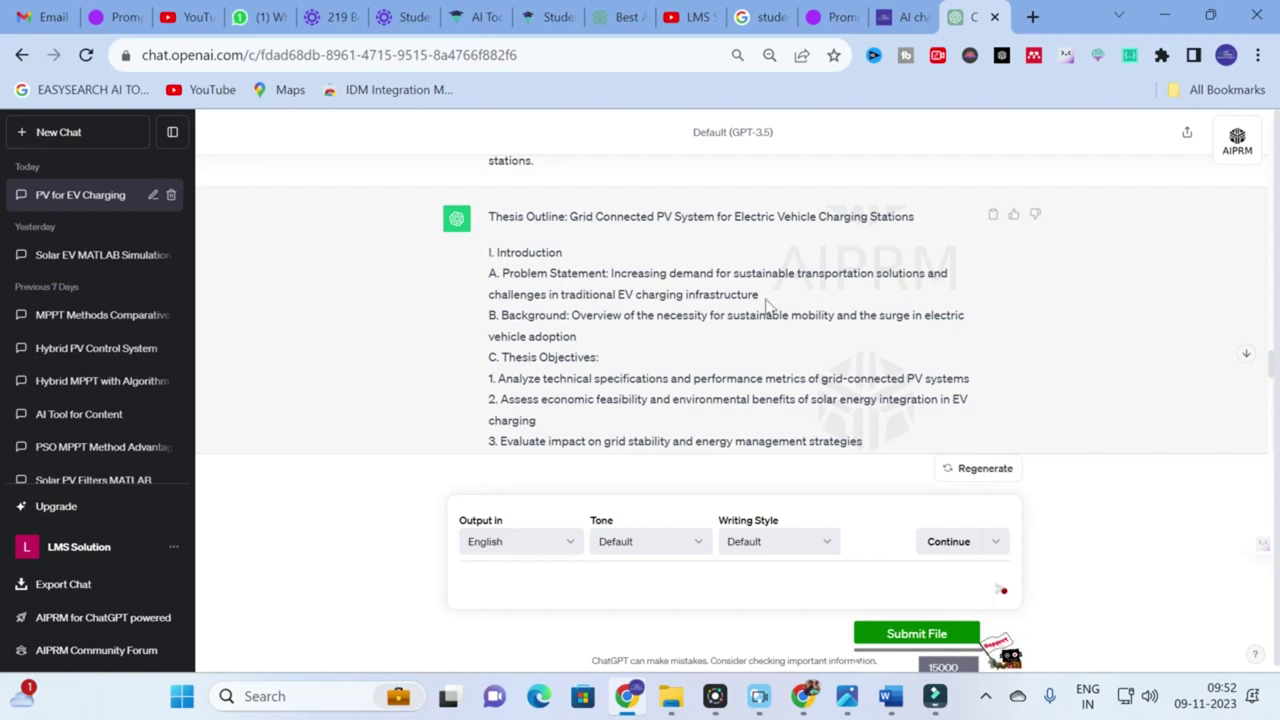
pyautogui.scroll(-1, 766, 306)
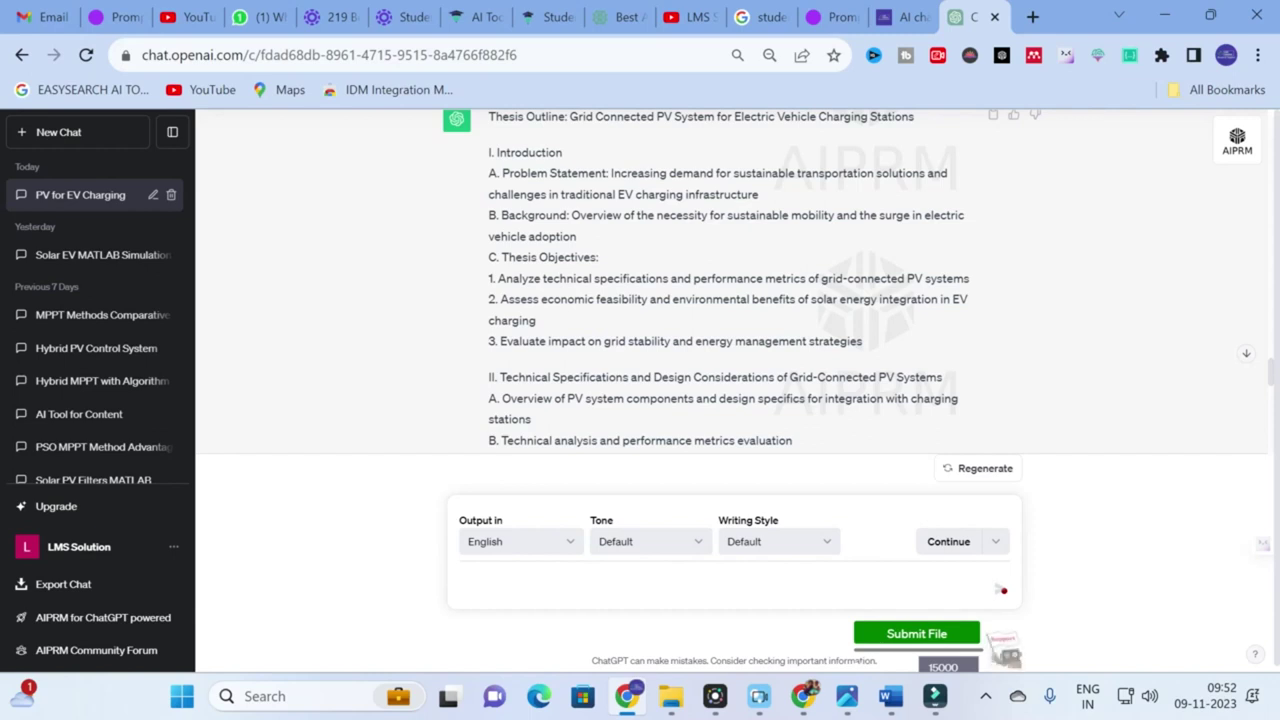
pyautogui.scroll(-1, 545, 255)
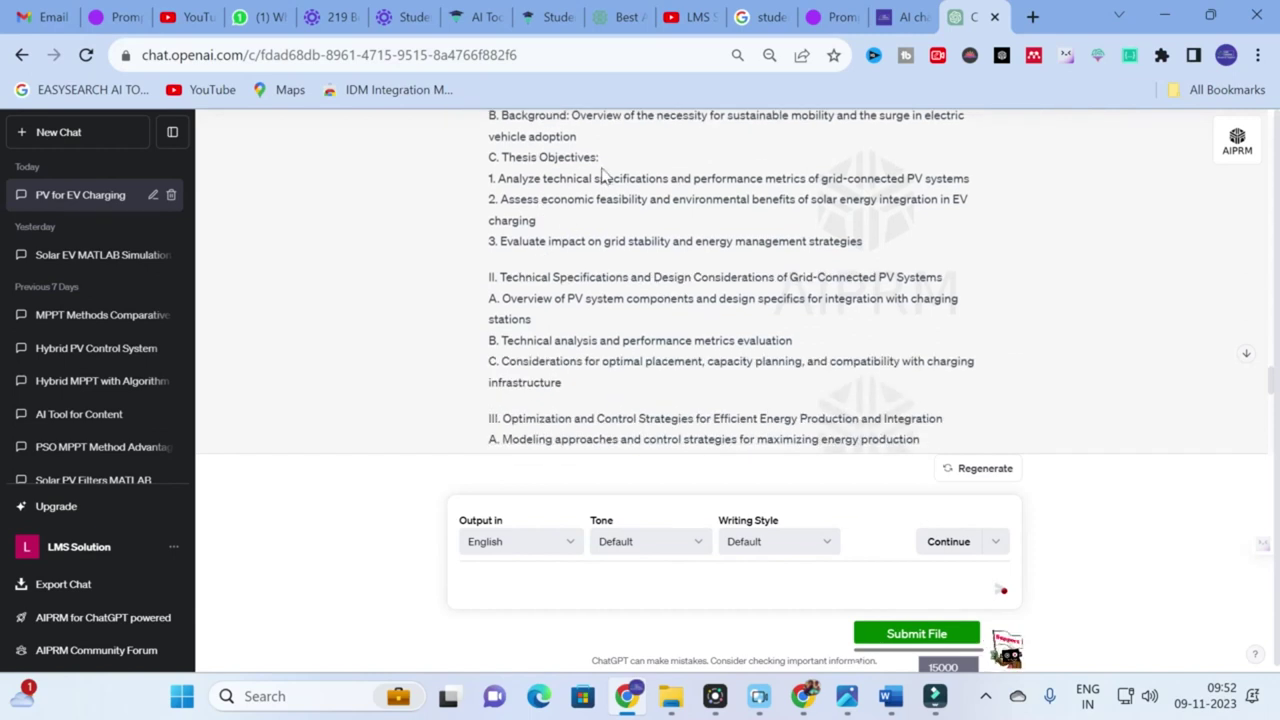
pyautogui.moveTo(496, 178); pyautogui.dragTo(908, 246)
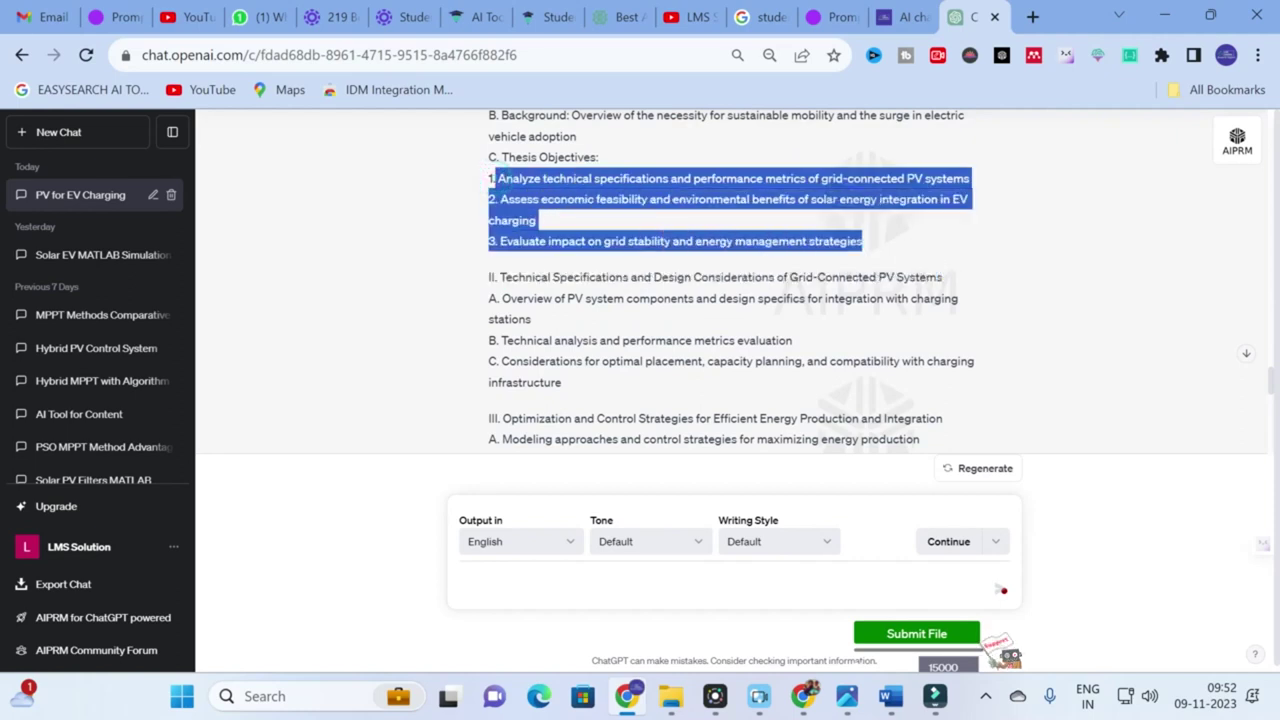
pyautogui.click(575, 180)
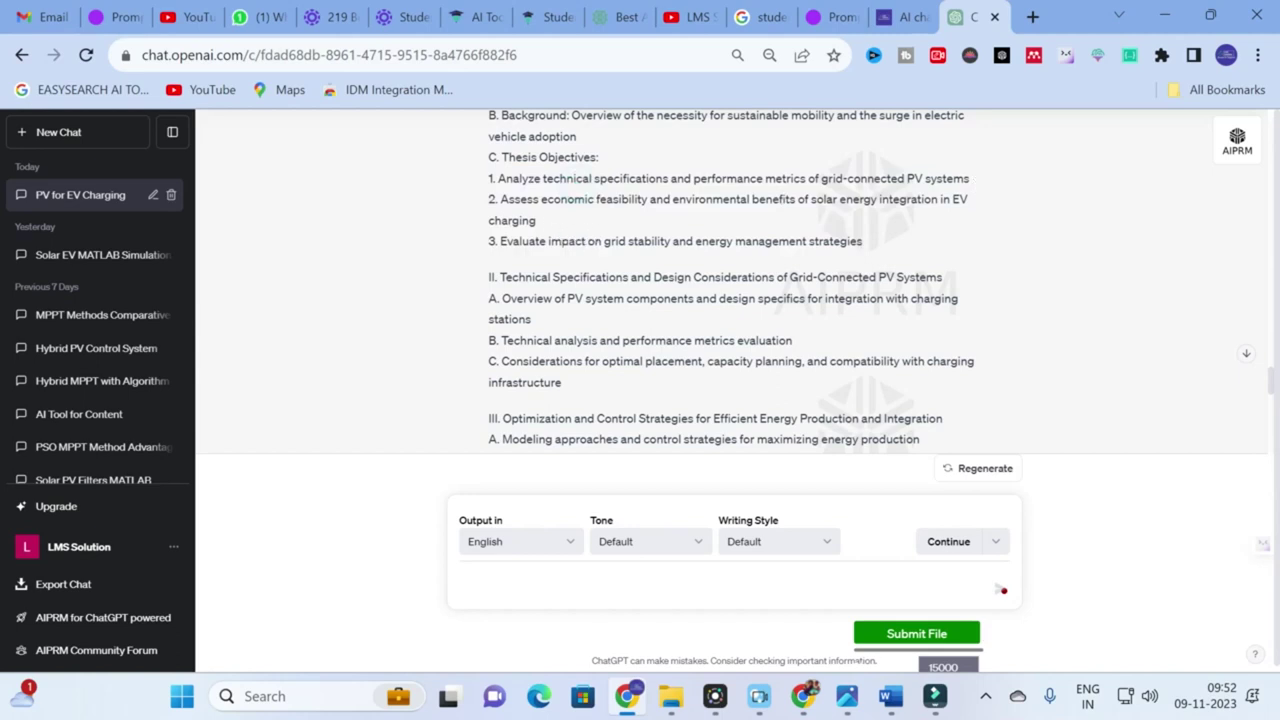
pyautogui.scroll(-1, 561, 270)
pyautogui.scroll(1, 640, 280)
pyautogui.scroll(-1, 640, 280)
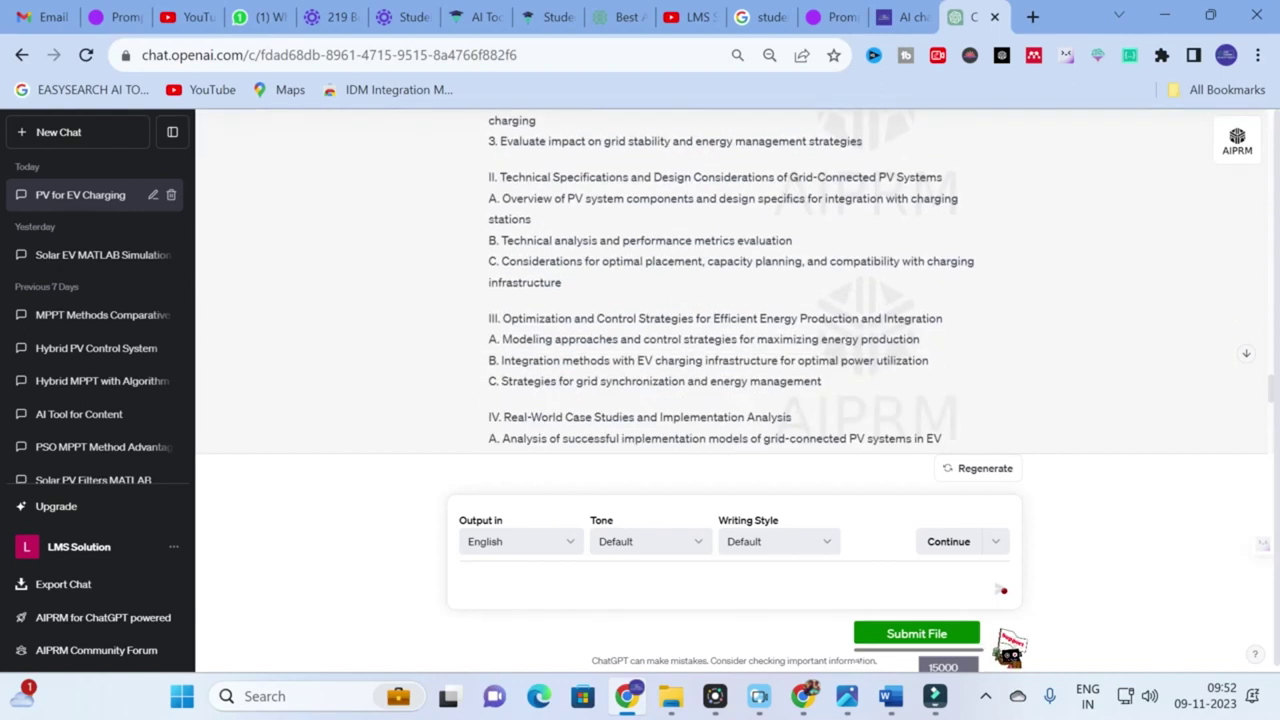
pyautogui.scroll(-2, 630, 255)
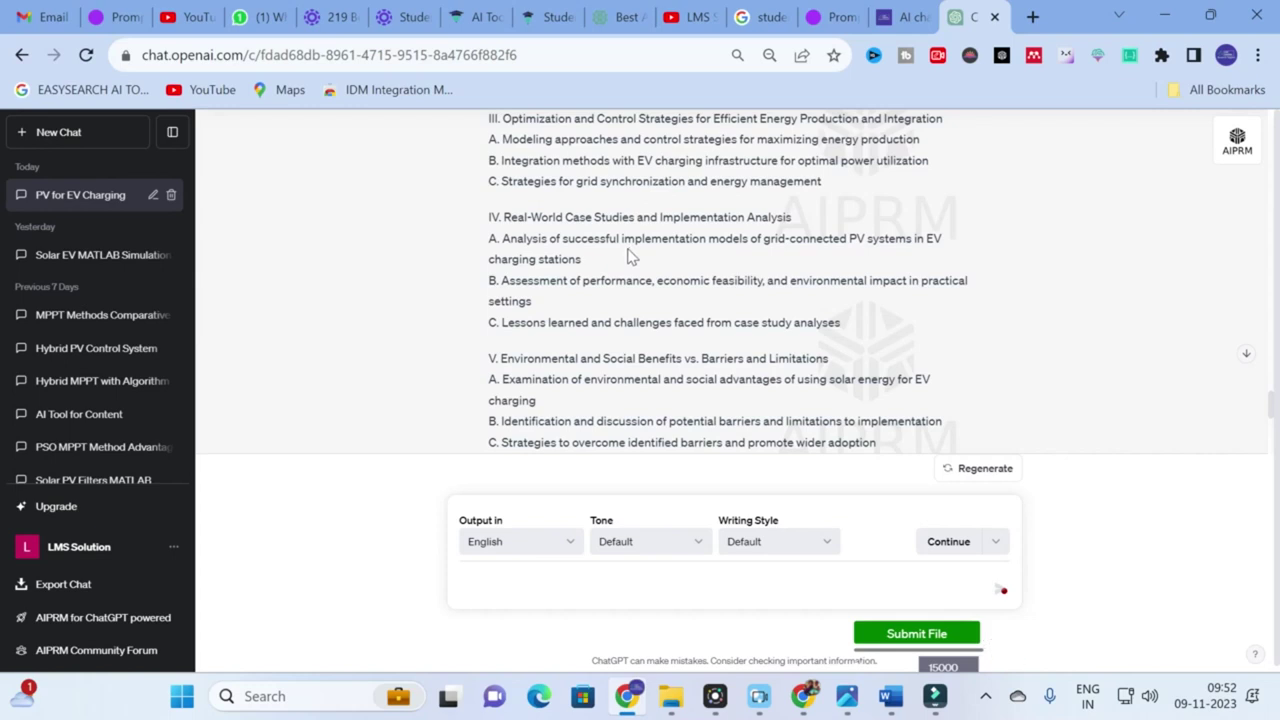
# Leave the ChatGPT conversation and switch to the Google search results for "REPROMPTIFY".
pyautogui.click(112, 17)
pyautogui.click(150, 204)
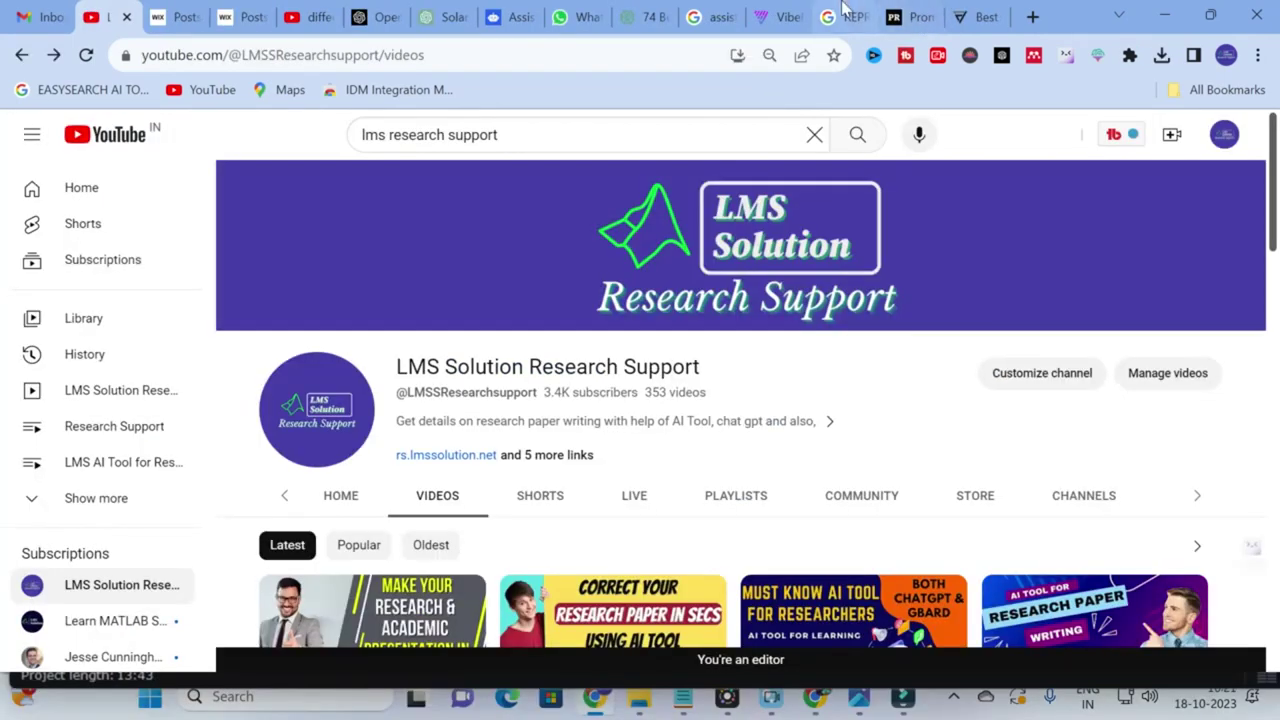
pyautogui.click(840, 14)
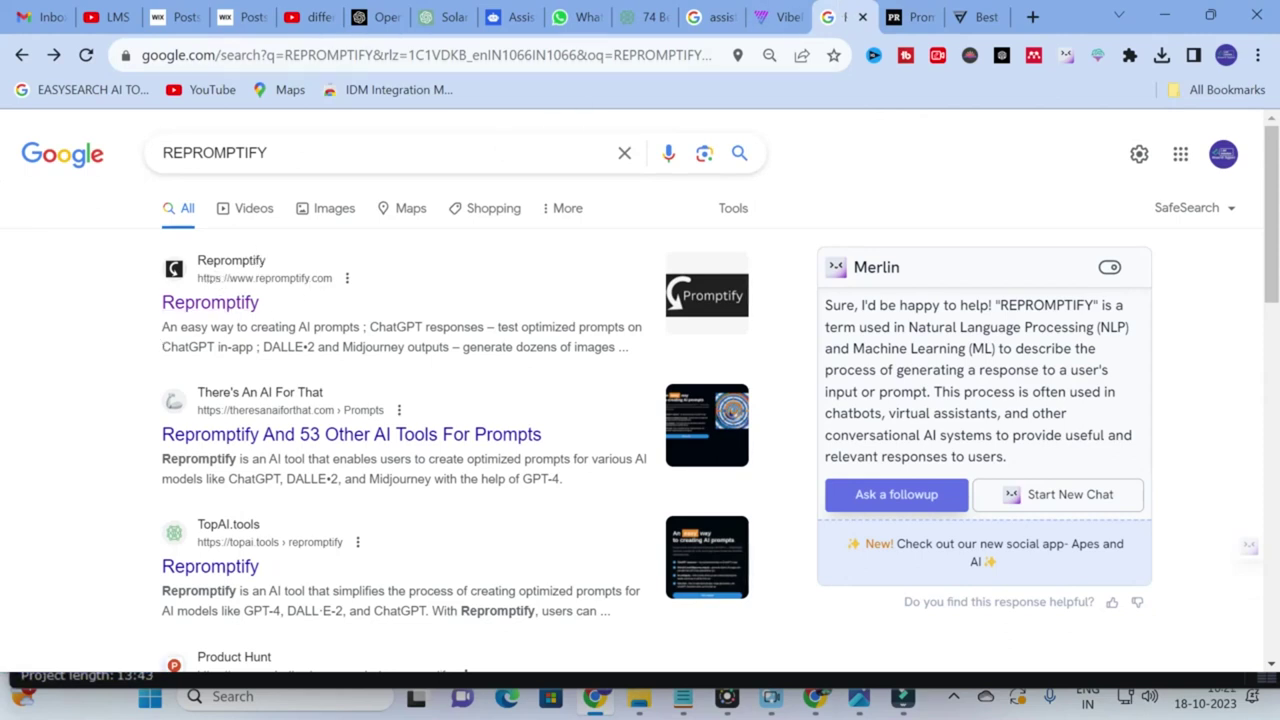
# Open the Repromptify site from the search results, start its app and log in with the editor Google account.
pyautogui.click(222, 305)
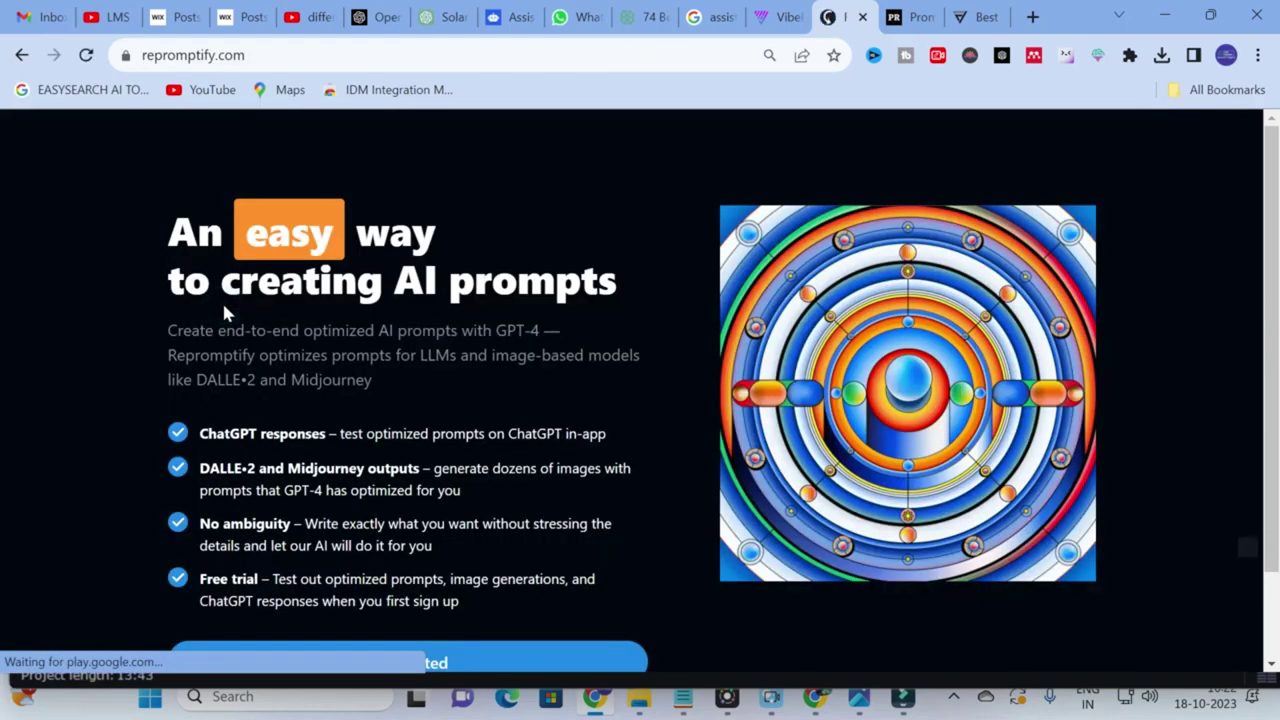
pyautogui.scroll(-1, 224, 313)
pyautogui.click(457, 557)
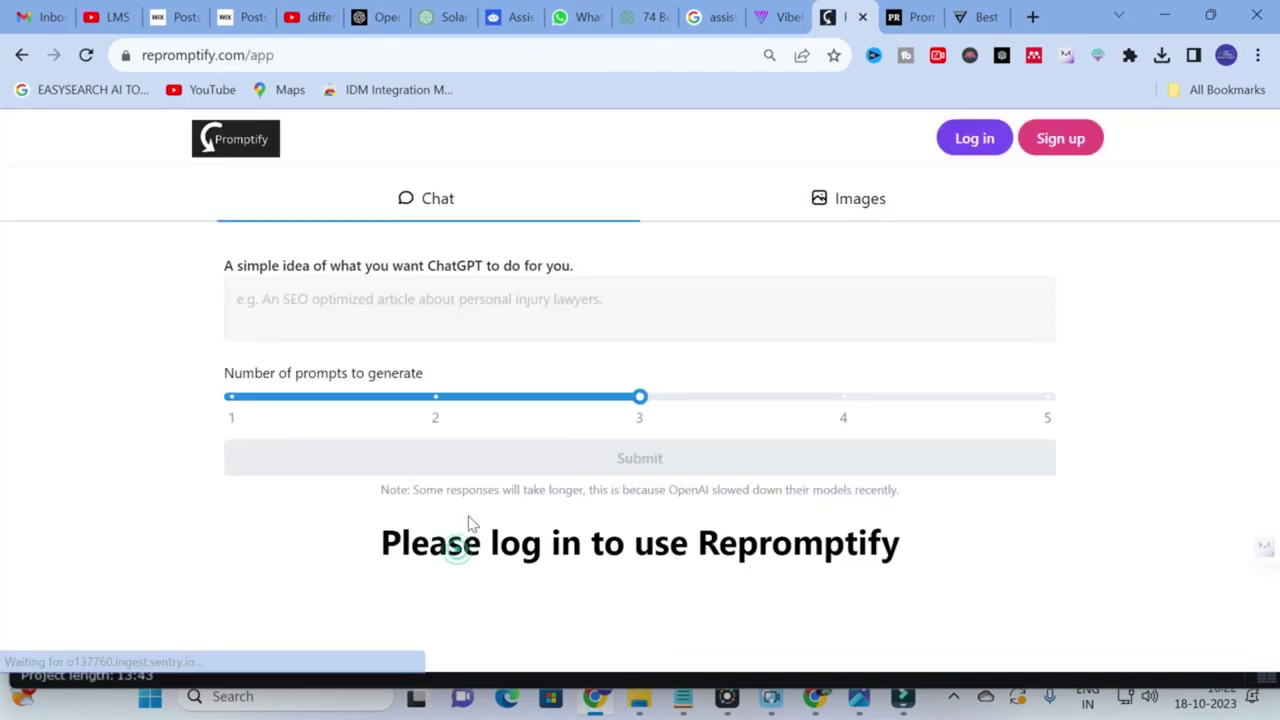
pyautogui.click(968, 142)
pyautogui.moveTo(966, 143)
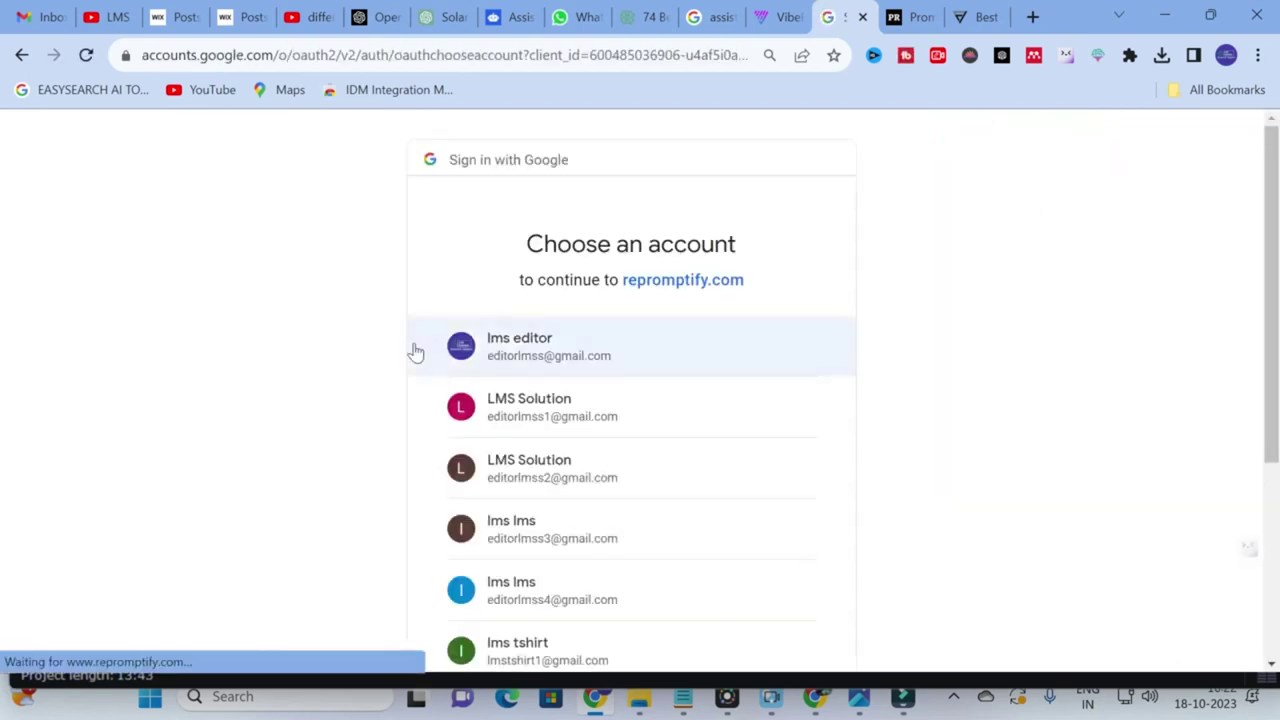
pyautogui.scroll(-1, 538, 353)
pyautogui.click(537, 355)
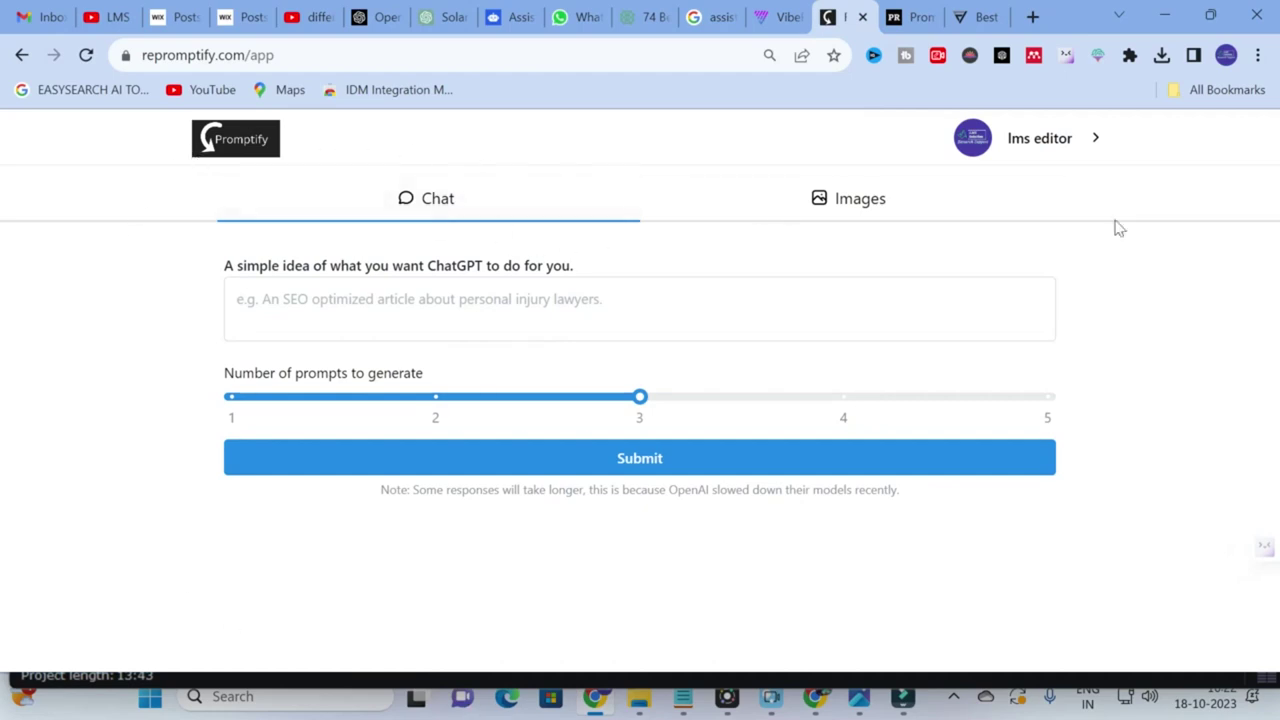
# Generate three optimized chat prompts in Repromptify from the idea "make a literature review".
pyautogui.click(852, 202)
pyautogui.click(400, 196)
pyautogui.click(288, 315)
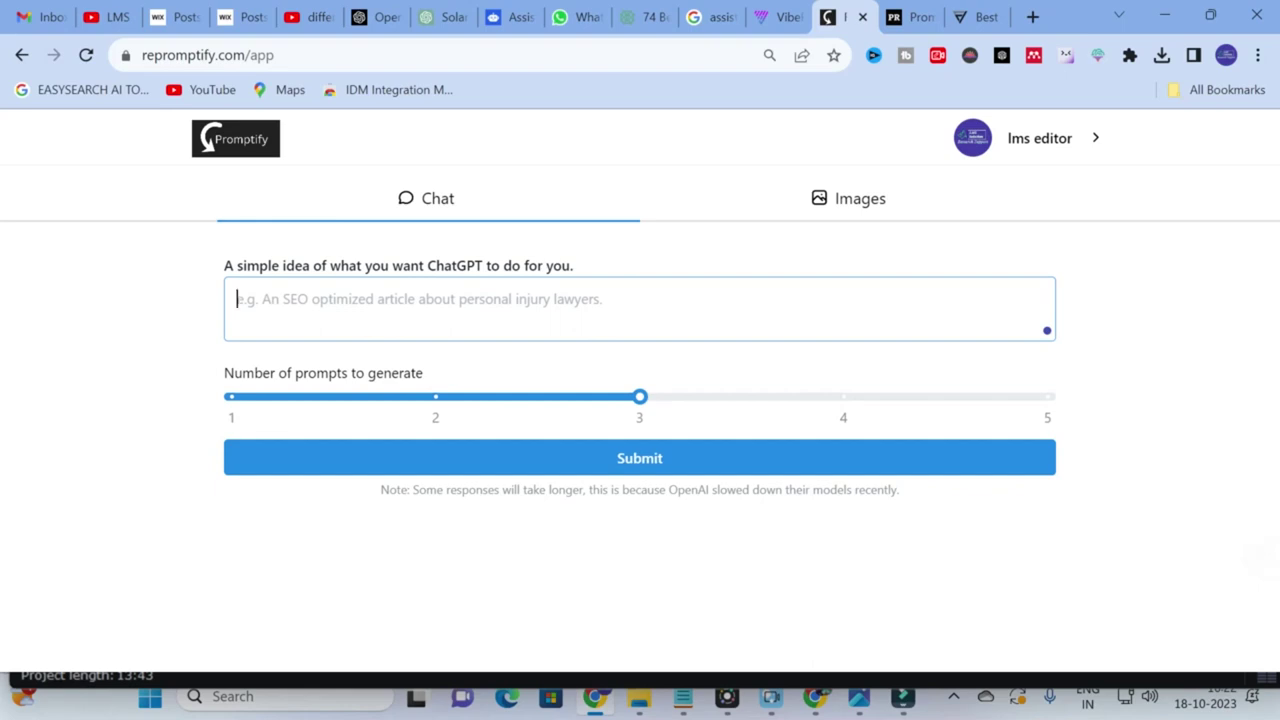
pyautogui.write('mak')
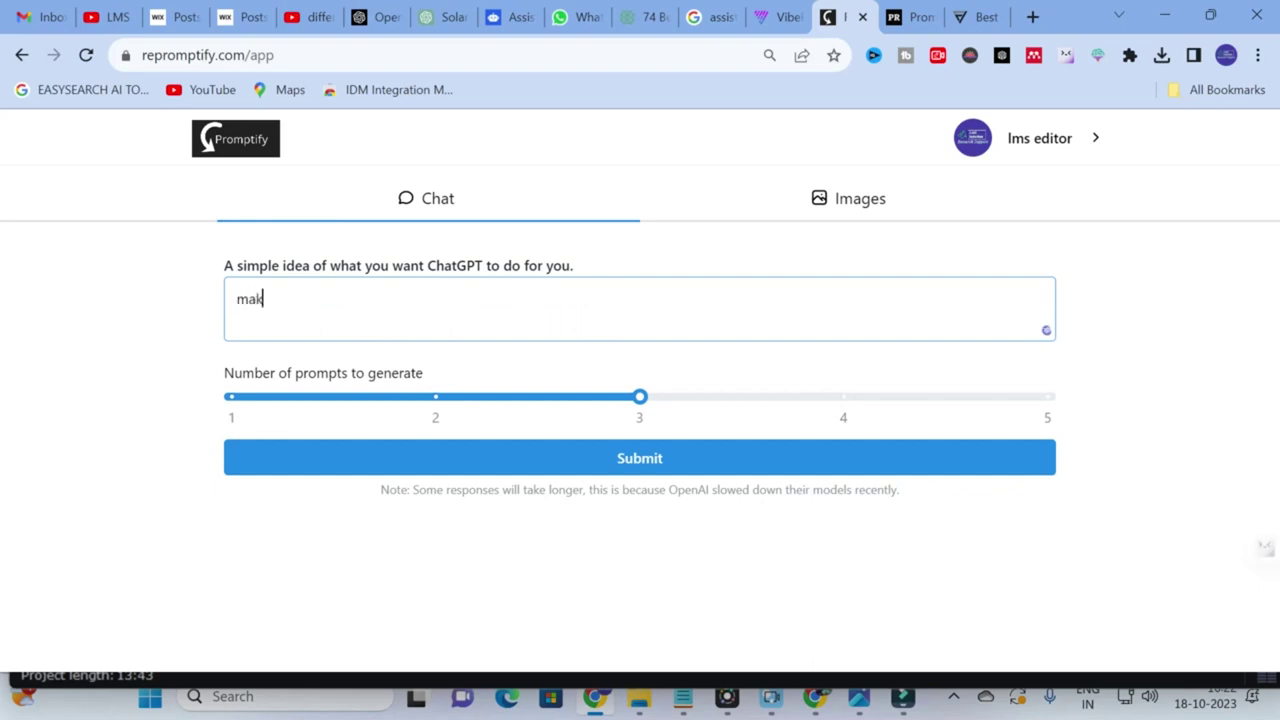
pyautogui.write('e a literature review')
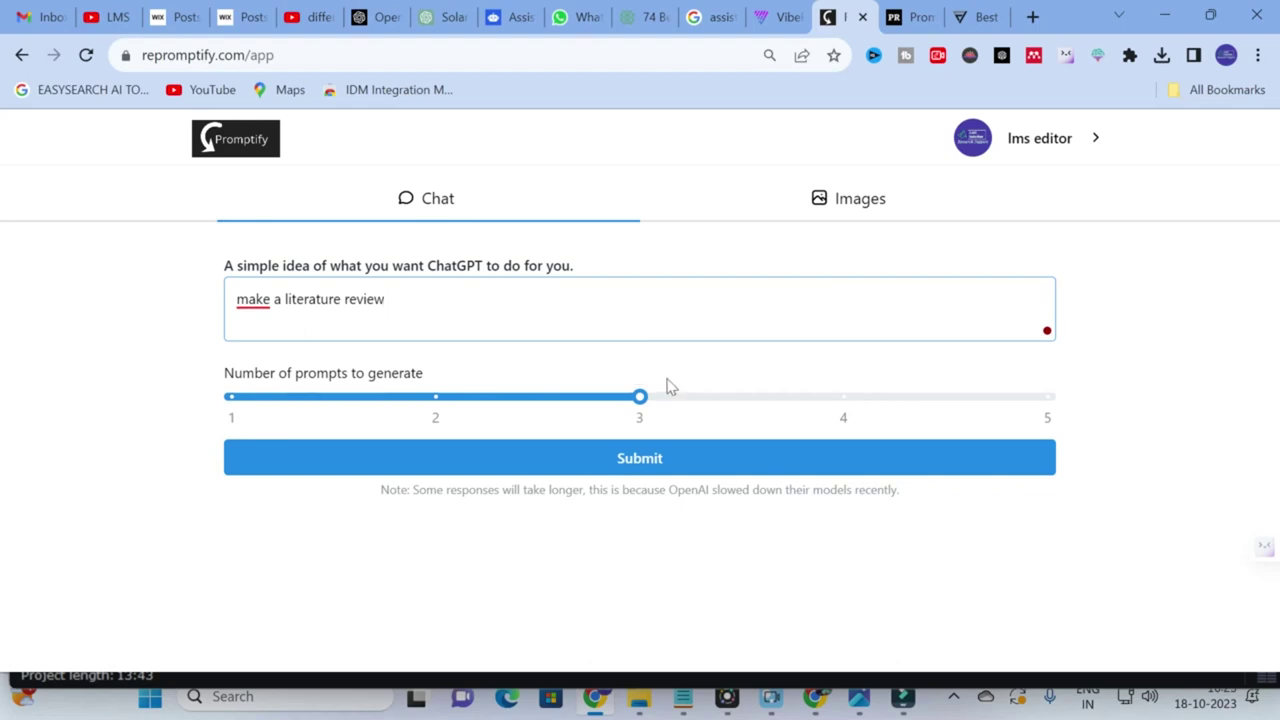
pyautogui.moveTo(641, 400)
pyautogui.mouseDown()
pyautogui.moveTo(923, 411)
pyautogui.moveTo(1072, 393)
pyautogui.moveTo(640, 396)
pyautogui.moveTo(636, 384)
pyautogui.mouseUp()
pyautogui.moveTo(614, 406)
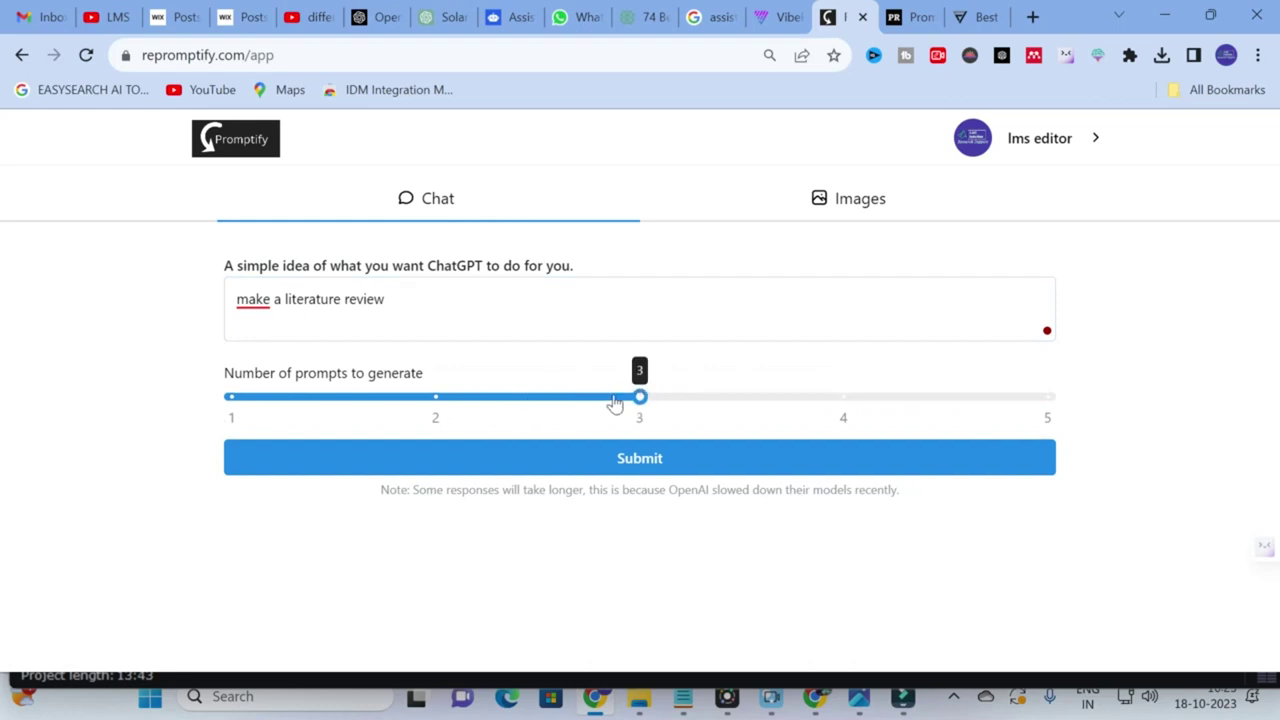
pyautogui.click(652, 464)
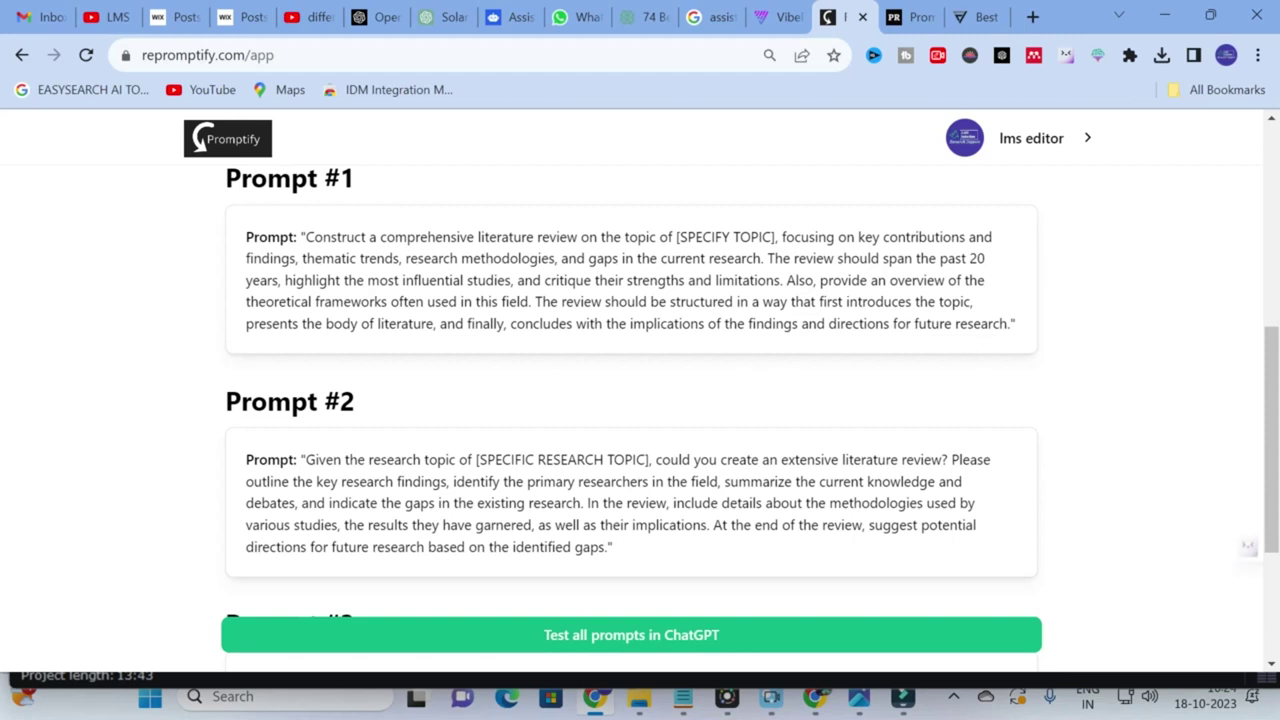
# Read the three generated literature review prompts and compare them with the original prompt.
pyautogui.moveTo(305, 237); pyautogui.dragTo(1046, 329)
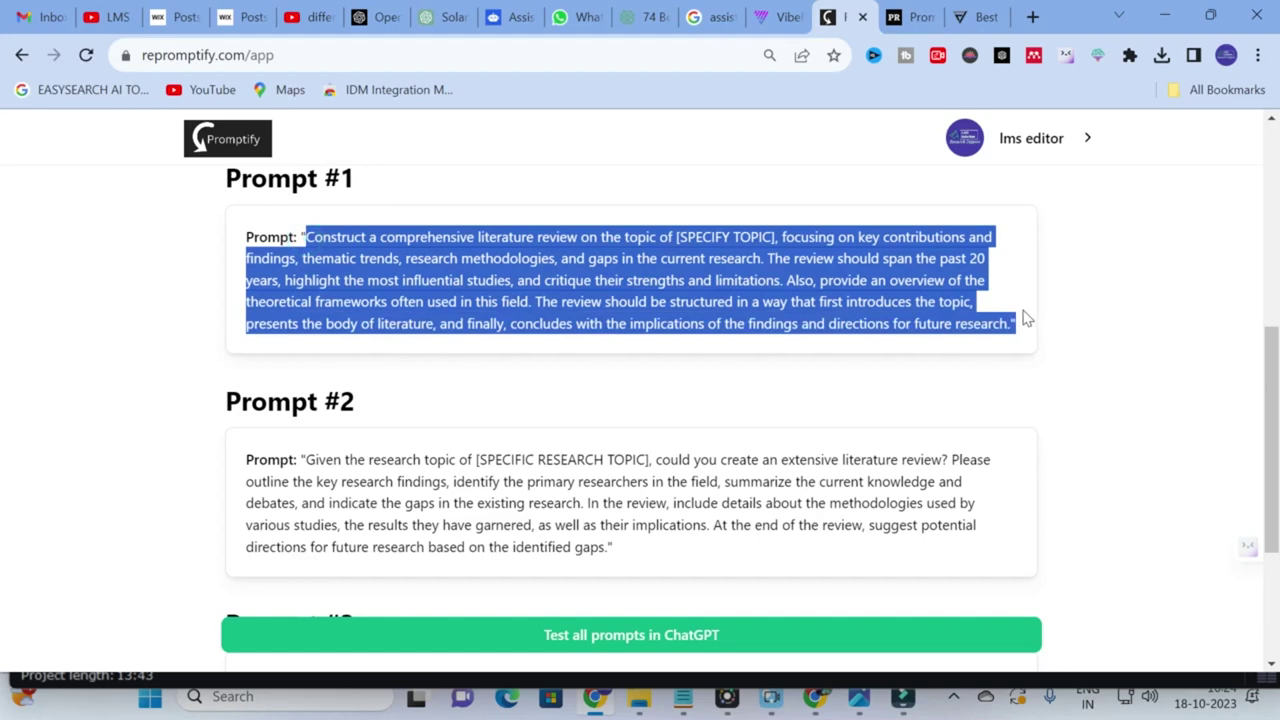
pyautogui.scroll(-2, 566, 409)
pyautogui.scroll(1, 566, 409)
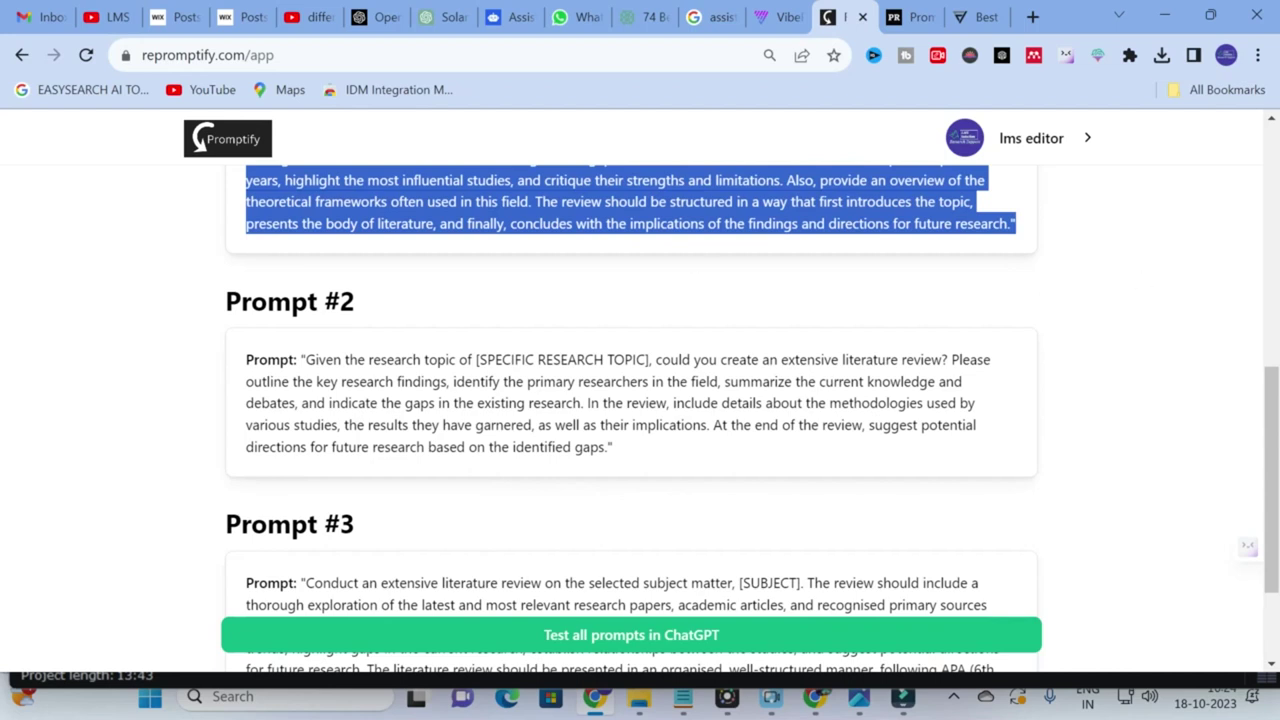
pyautogui.scroll(-1, 607, 350)
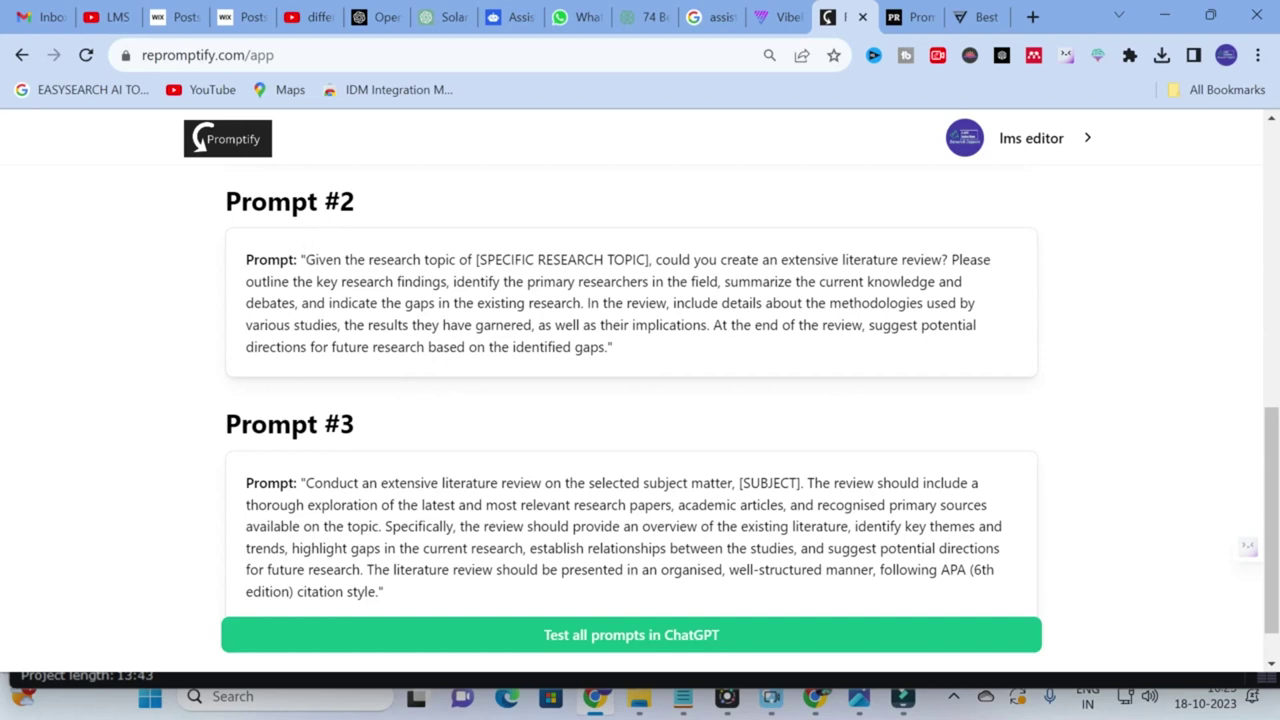
pyautogui.moveTo(306, 259); pyautogui.dragTo(703, 386)
pyautogui.scroll(-1, 535, 389)
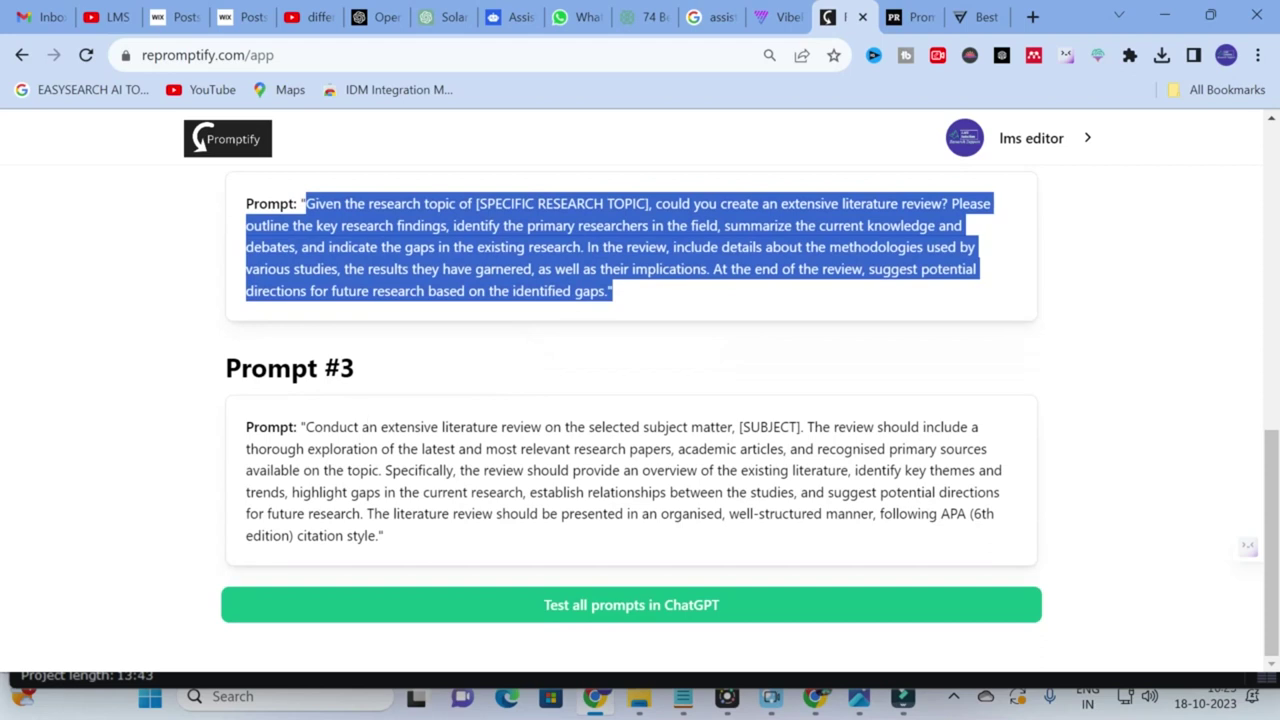
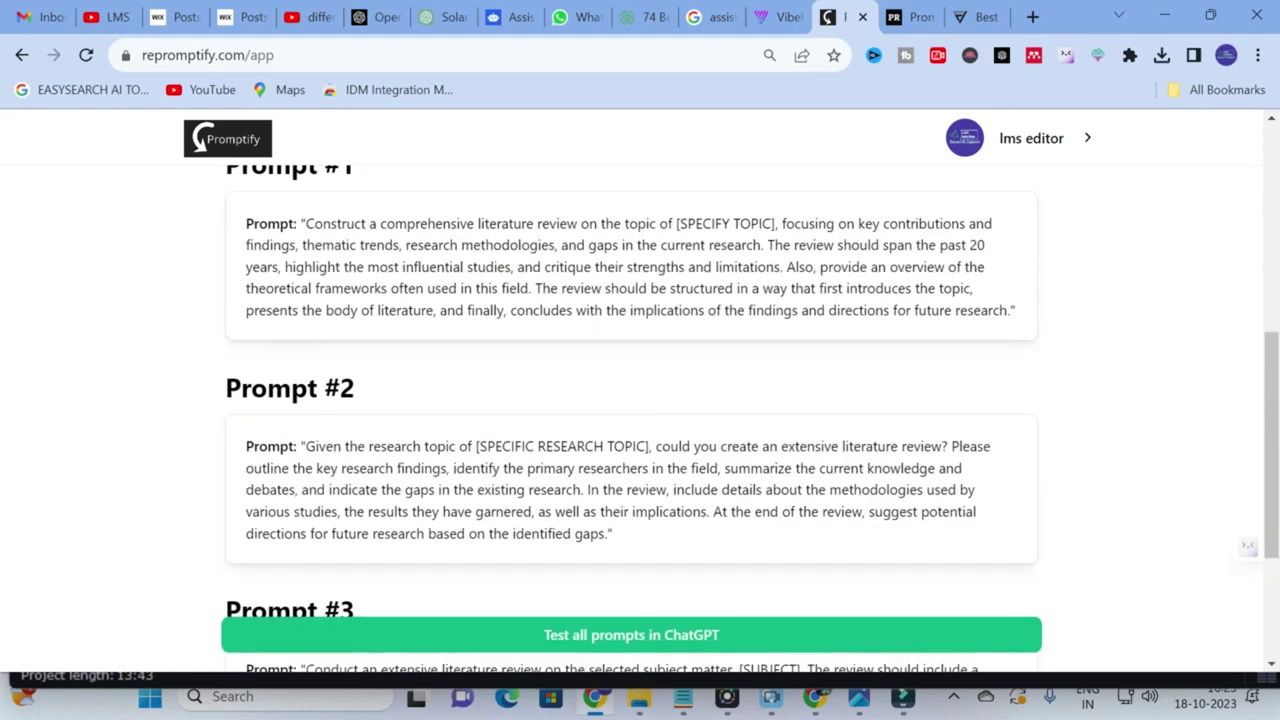
pyautogui.scroll(-2, 446, 460)
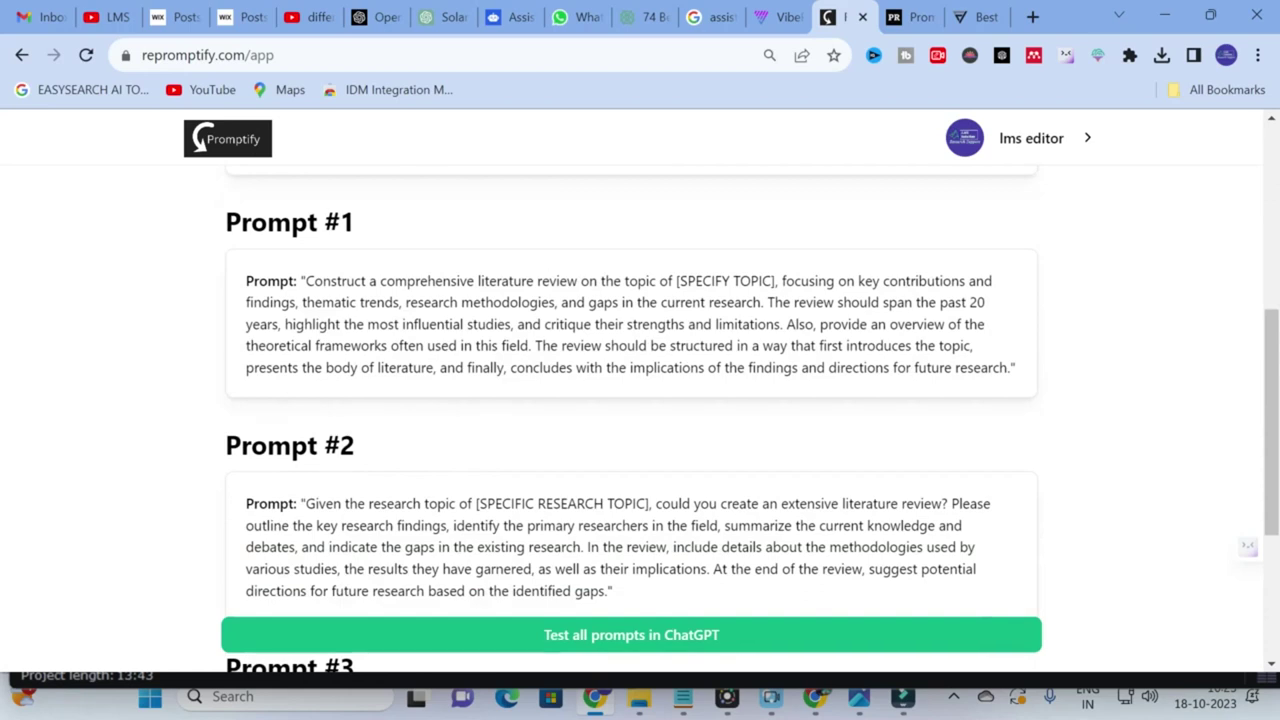
pyautogui.scroll(2, 406, 325)
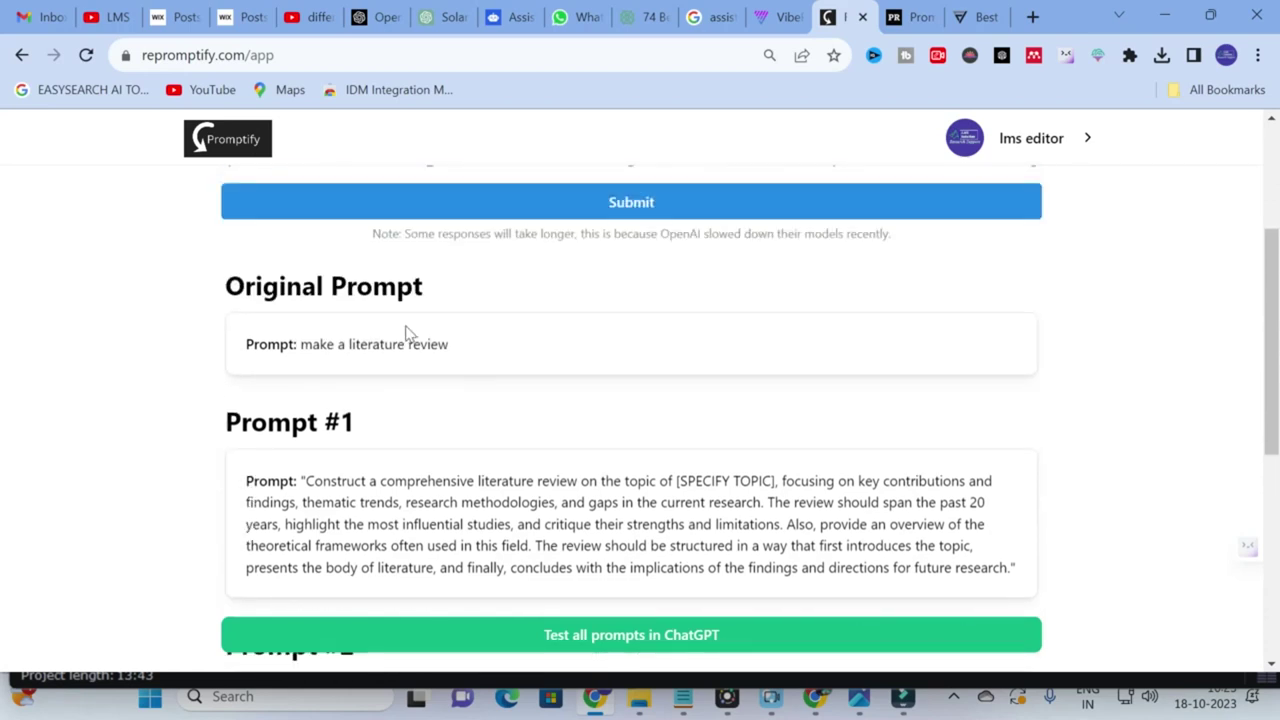
pyautogui.scroll(3, 360, 455)
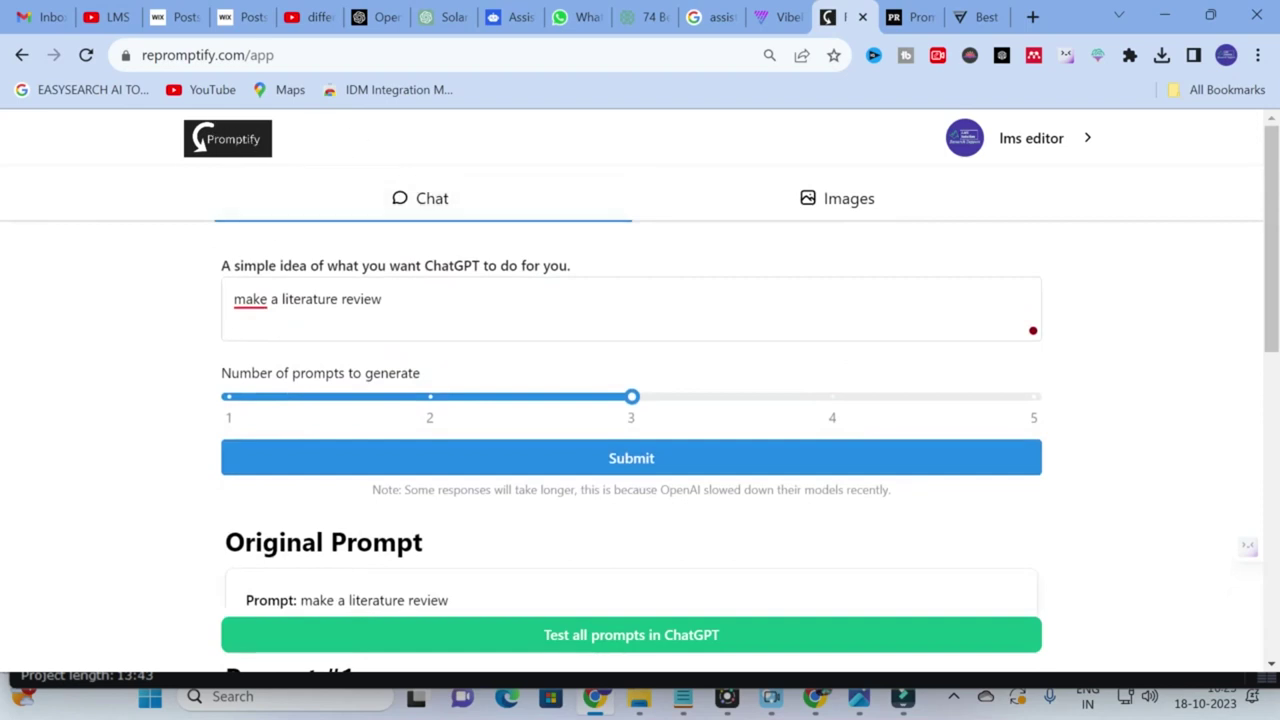
# Clear the literature review idea and log in to Repromptify again with the editor Google account.
pyautogui.moveTo(384, 299); pyautogui.dragTo(271, 299)
pyautogui.hotkey('ctrl', 'a')
pyautogui.press('BackSpace')
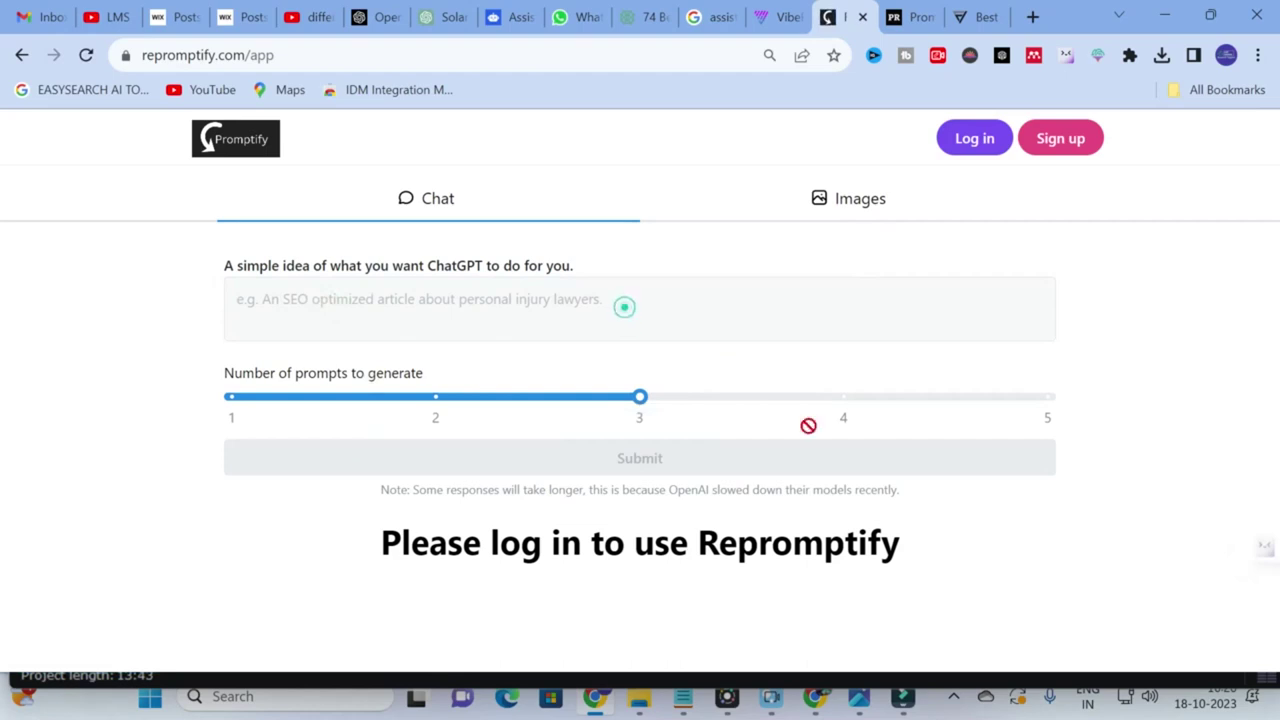
pyautogui.click(958, 145)
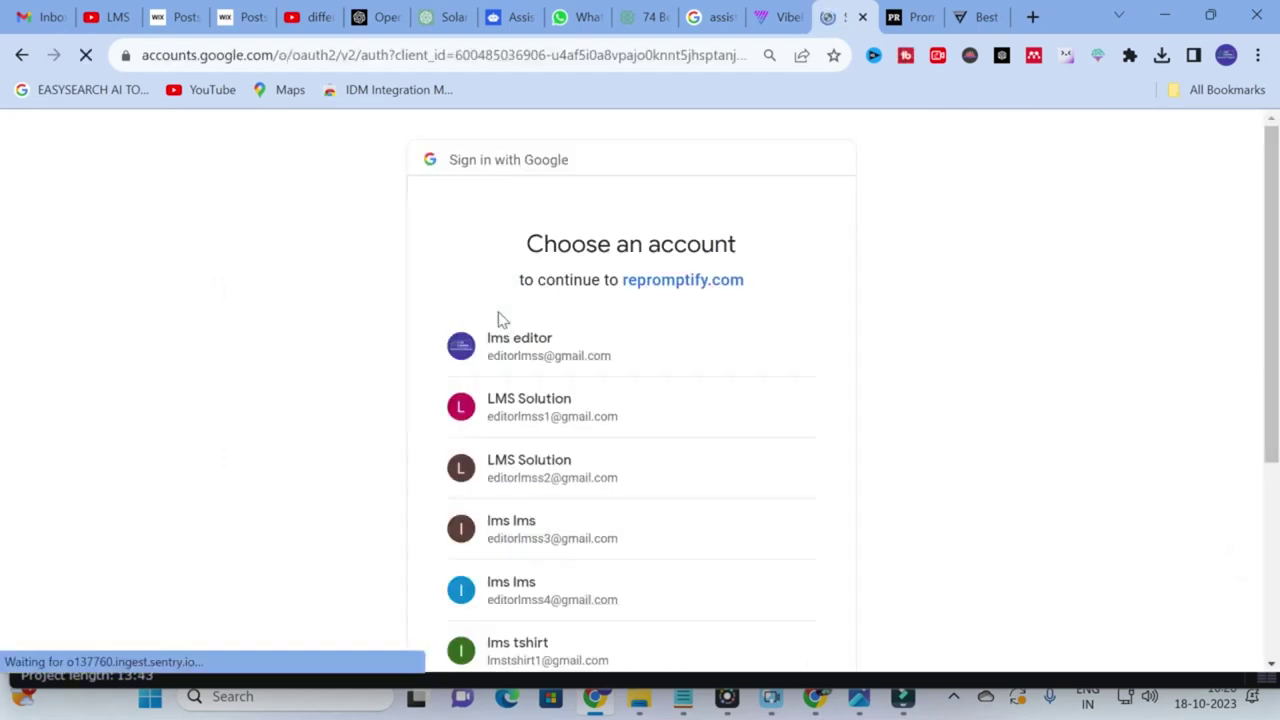
pyautogui.click(505, 340)
pyautogui.click(505, 340)
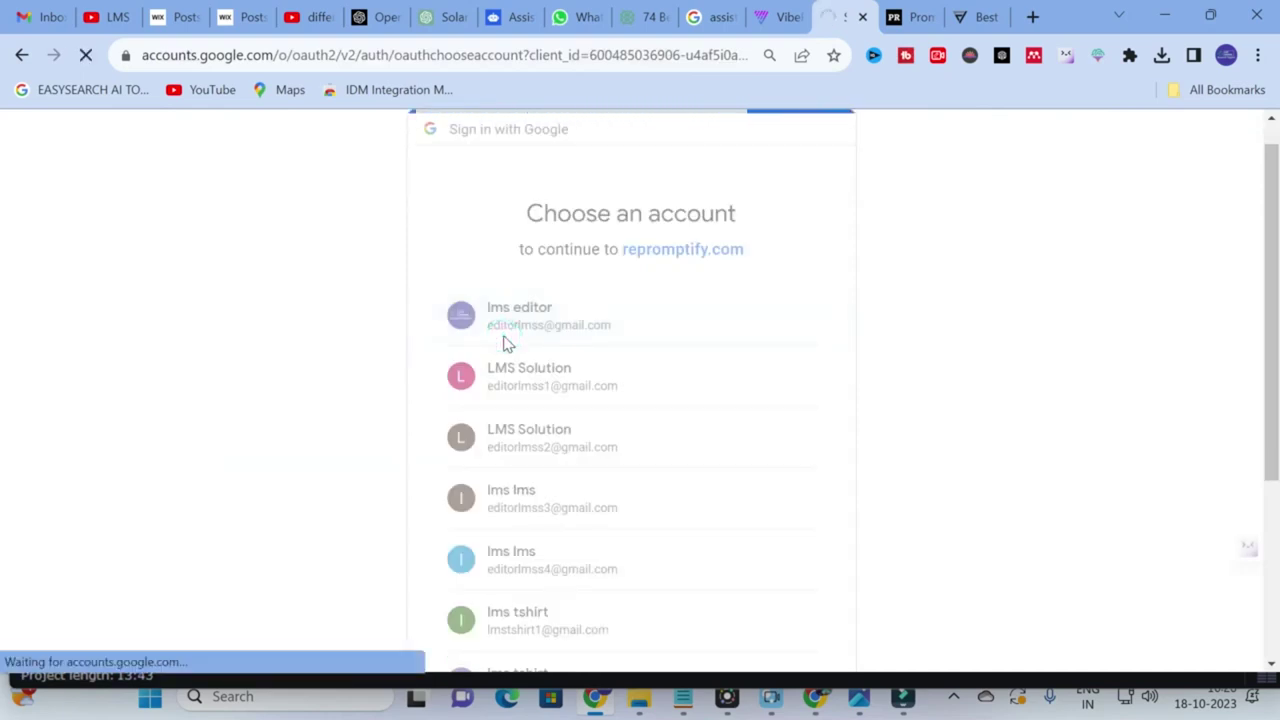
# Generate three optimized chat prompts from the idea "write an abstract".
pyautogui.click(363, 294)
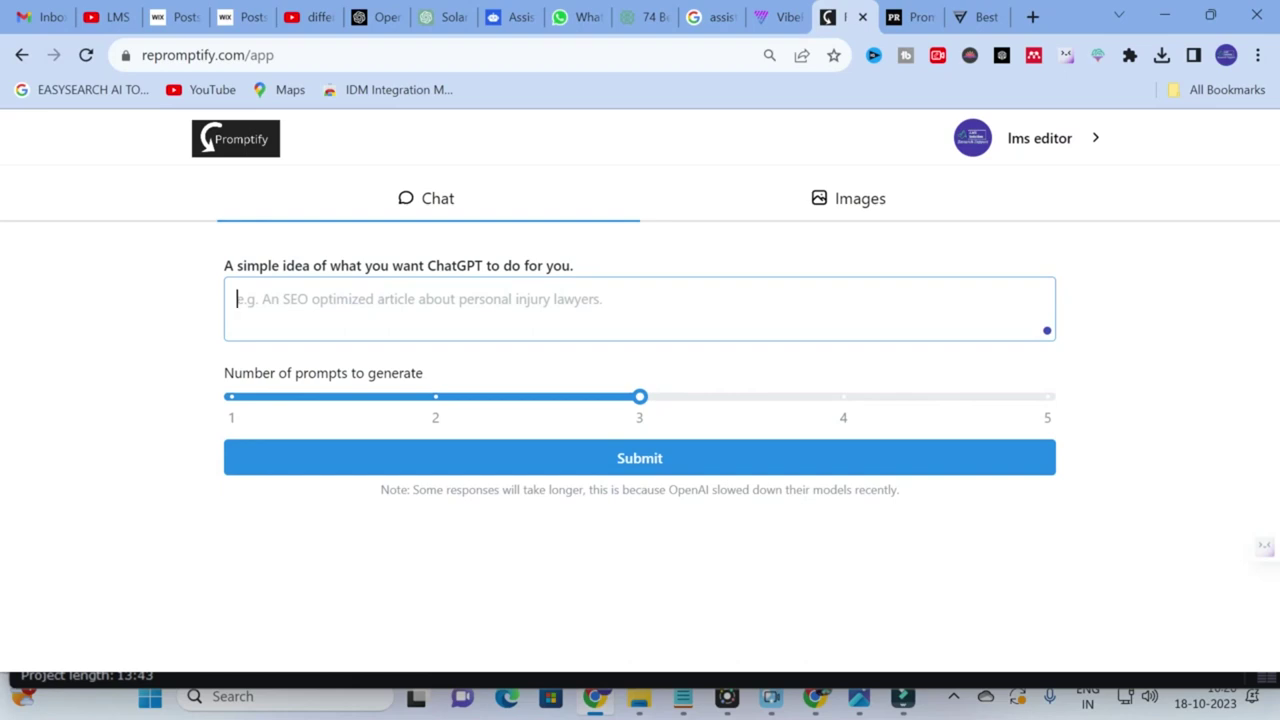
pyautogui.write('write ')
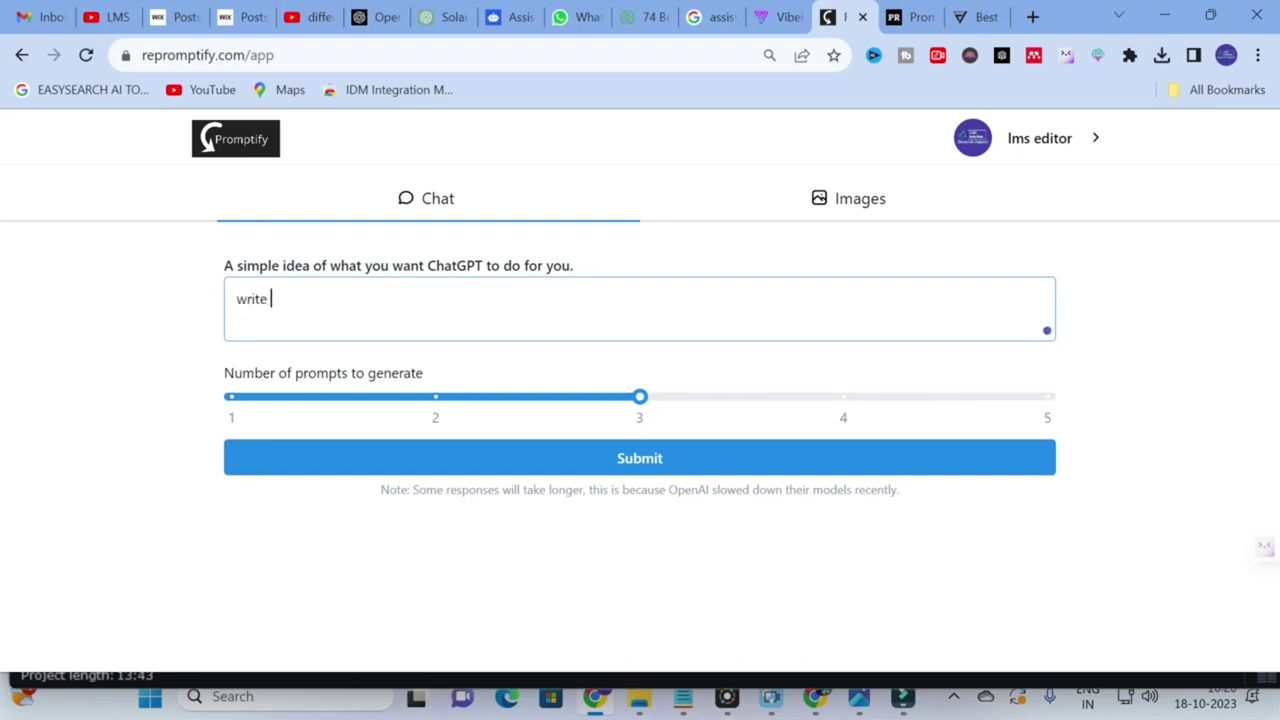
pyautogui.write('an abstrasct')
pyautogui.press('BackSpace')
pyautogui.press('BackSpace')
pyautogui.press('BackSpace')
pyautogui.press('BackSpace')
pyautogui.write('act')
pyautogui.moveTo(251, 404)
pyautogui.moveTo(646, 408)
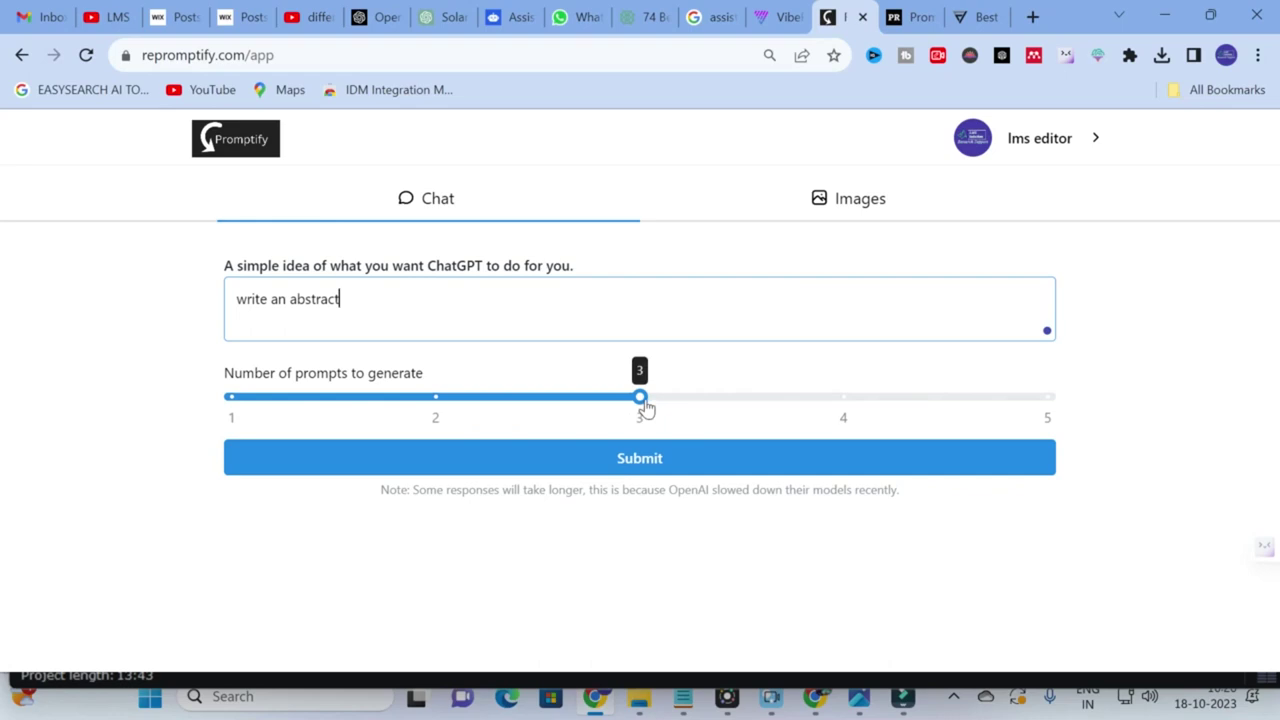
pyautogui.click(631, 466)
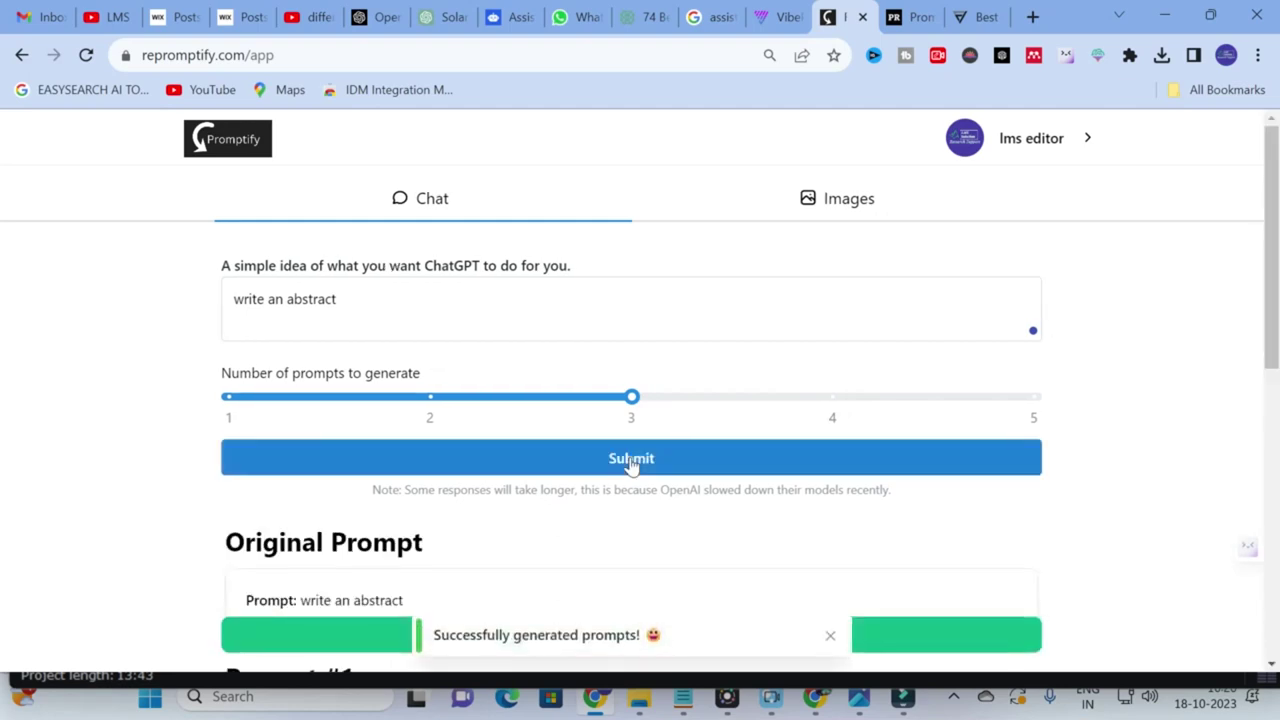
# Read the three generated abstract prompts and compare them with the original prompt.
pyautogui.scroll(-3, 631, 465)
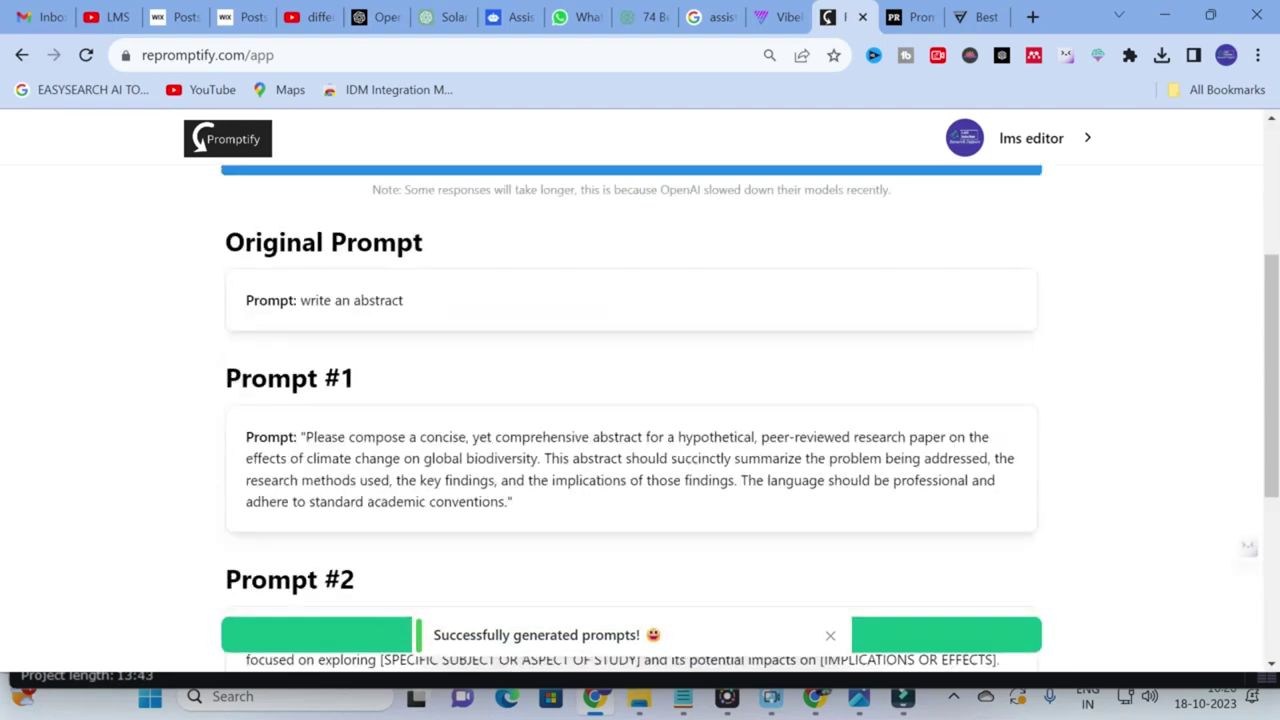
pyautogui.scroll(-1, 631, 418)
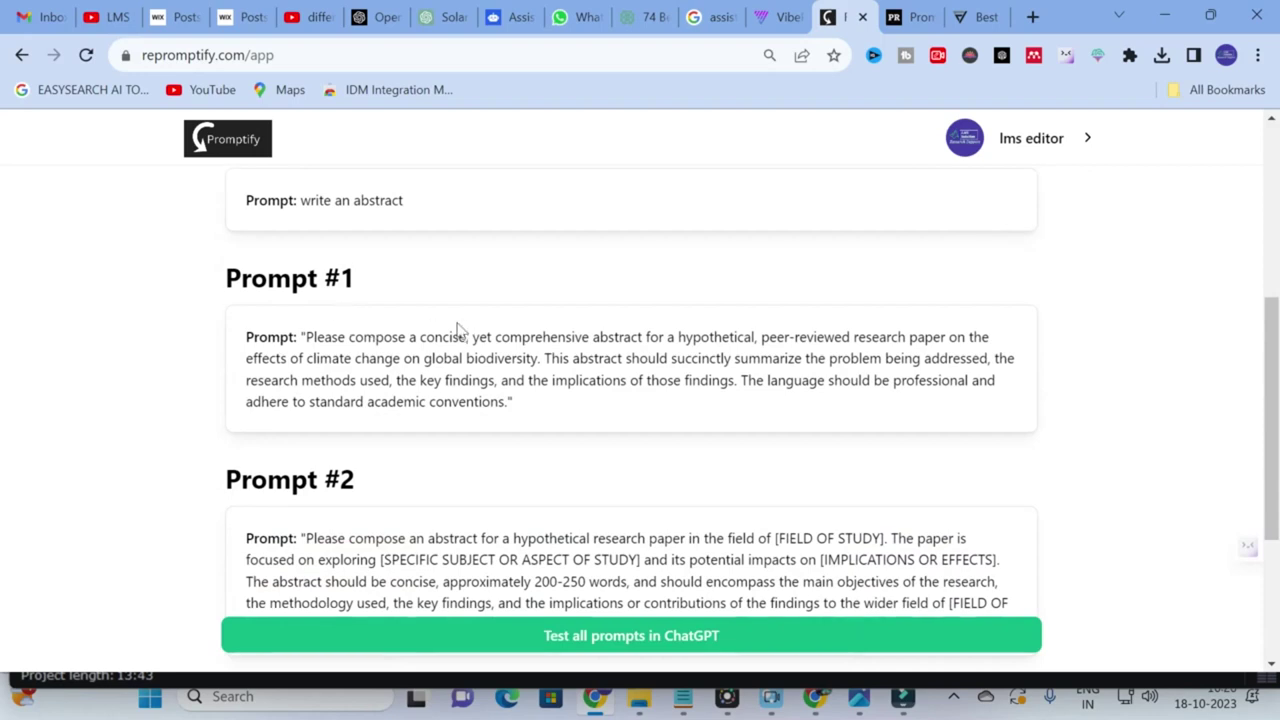
pyautogui.scroll(-1, 429, 320)
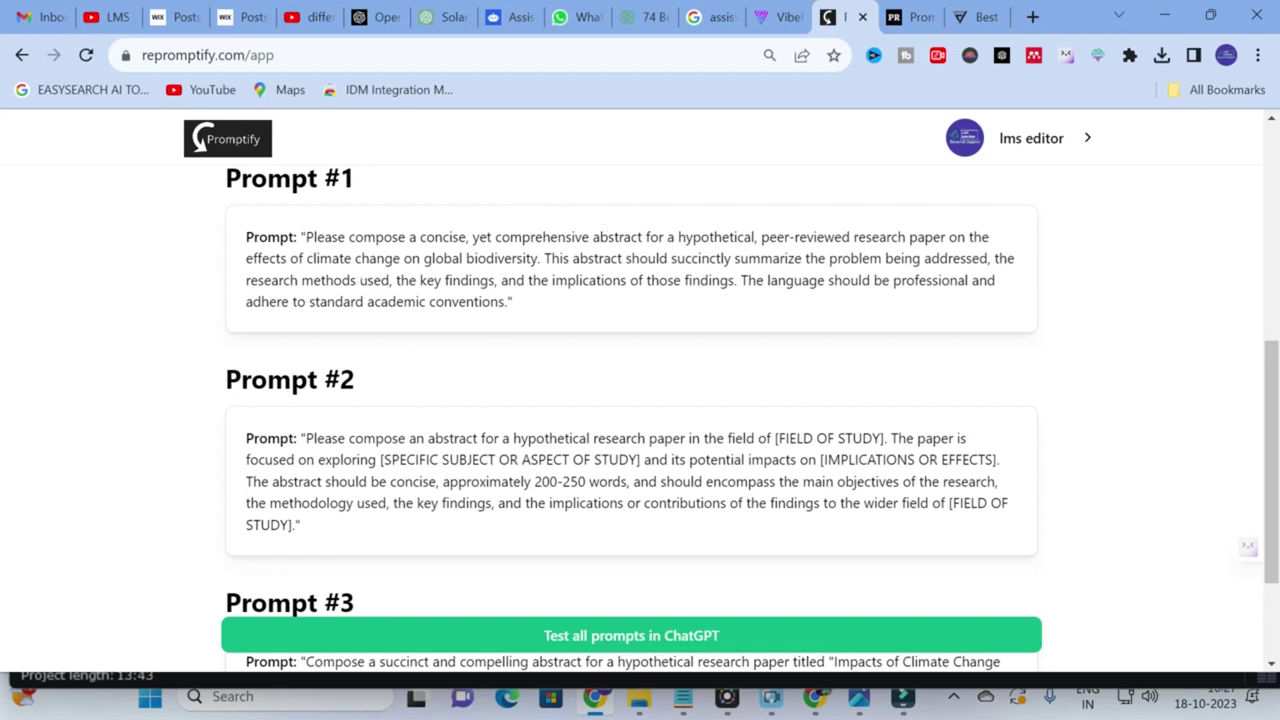
pyautogui.scroll(-1, 486, 371)
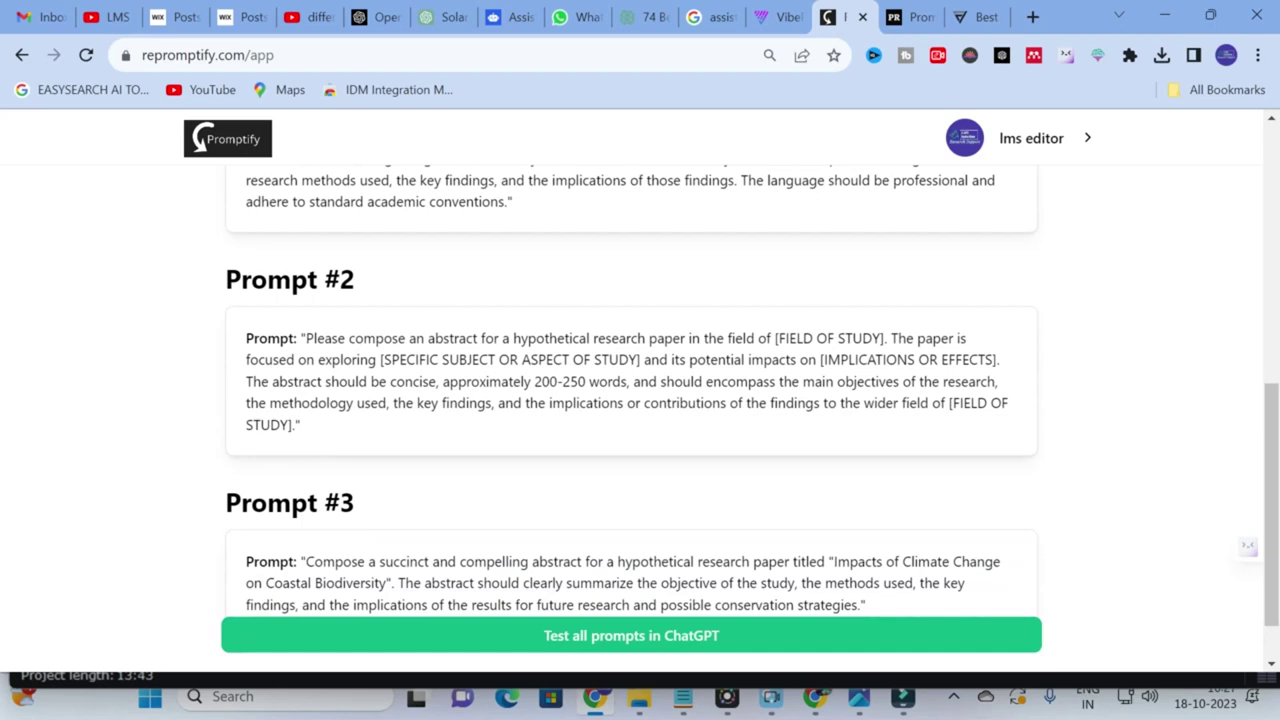
pyautogui.scroll(-1, 376, 327)
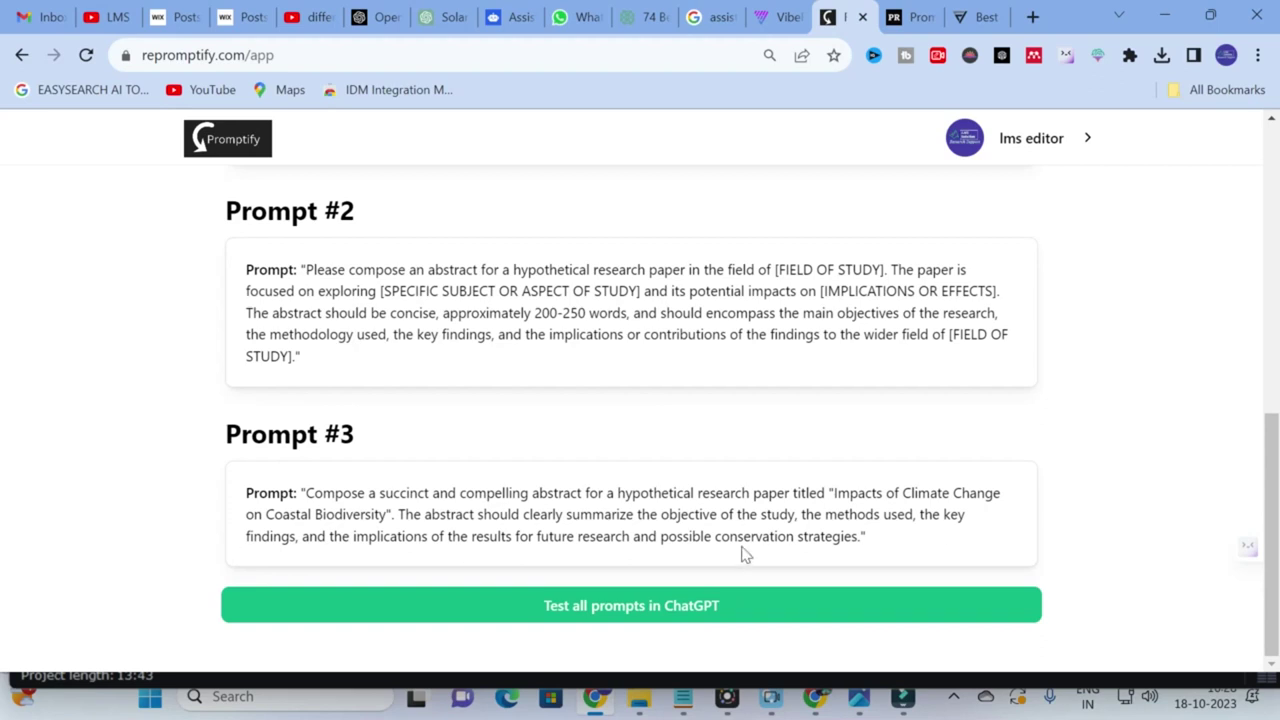
pyautogui.scroll(10, 492, 434)
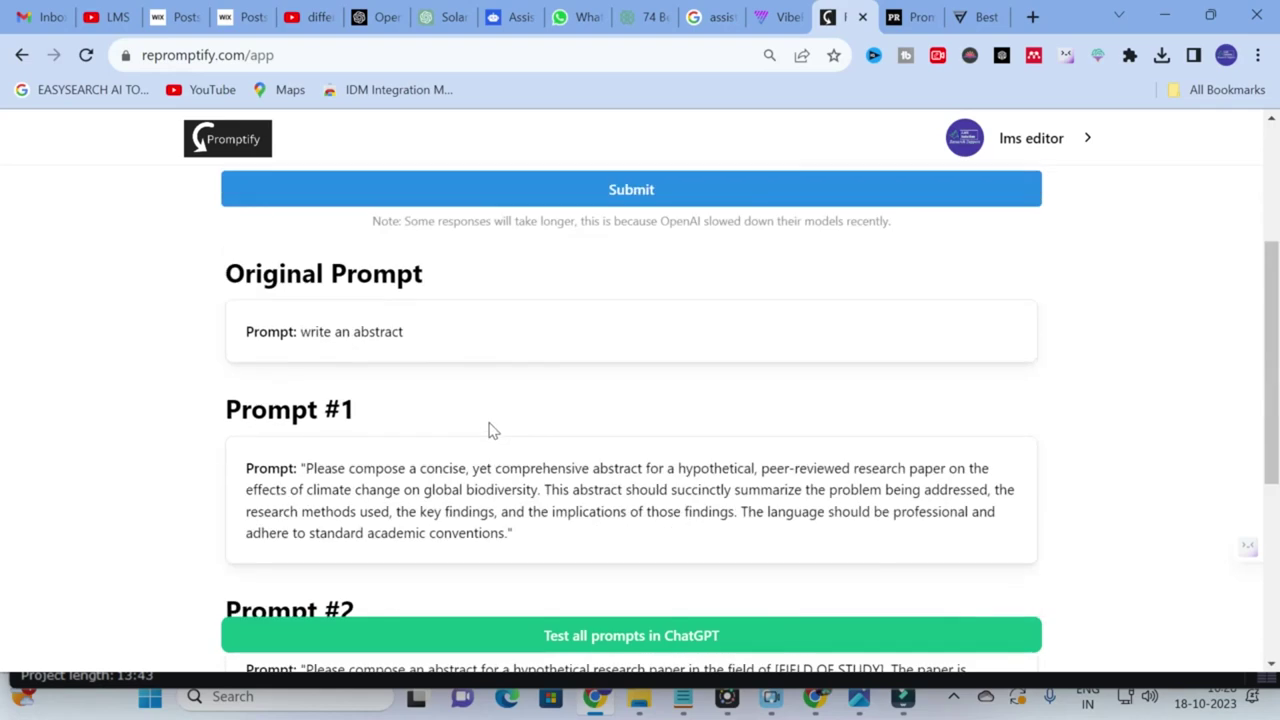
pyautogui.scroll(-6, 489, 430)
pyautogui.scroll(5, 480, 436)
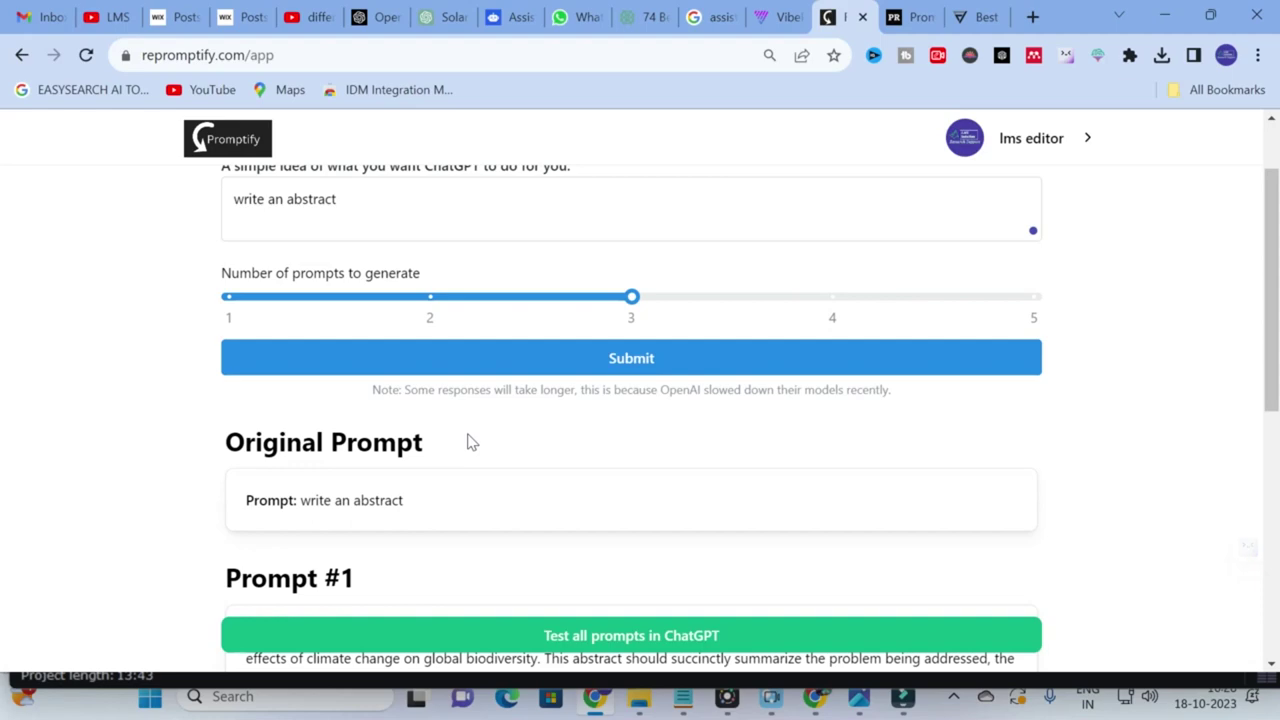
pyautogui.scroll(-4, 470, 442)
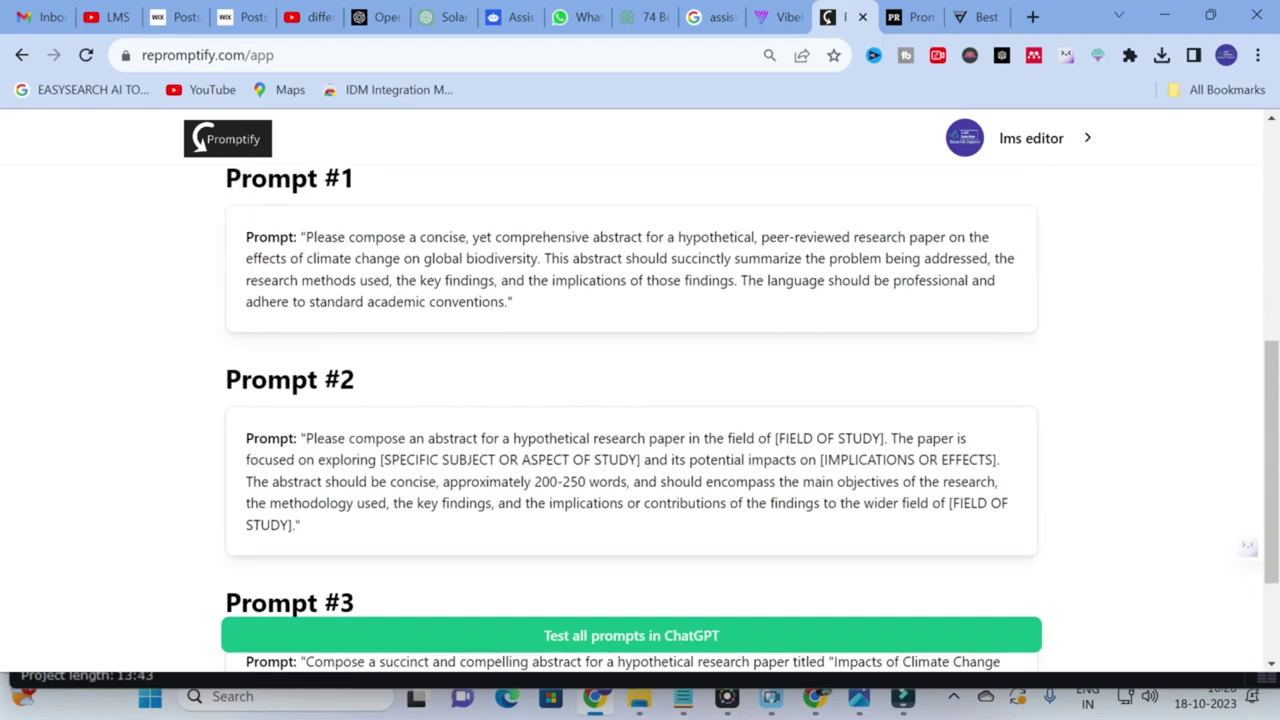
pyautogui.scroll(5, 380, 393)
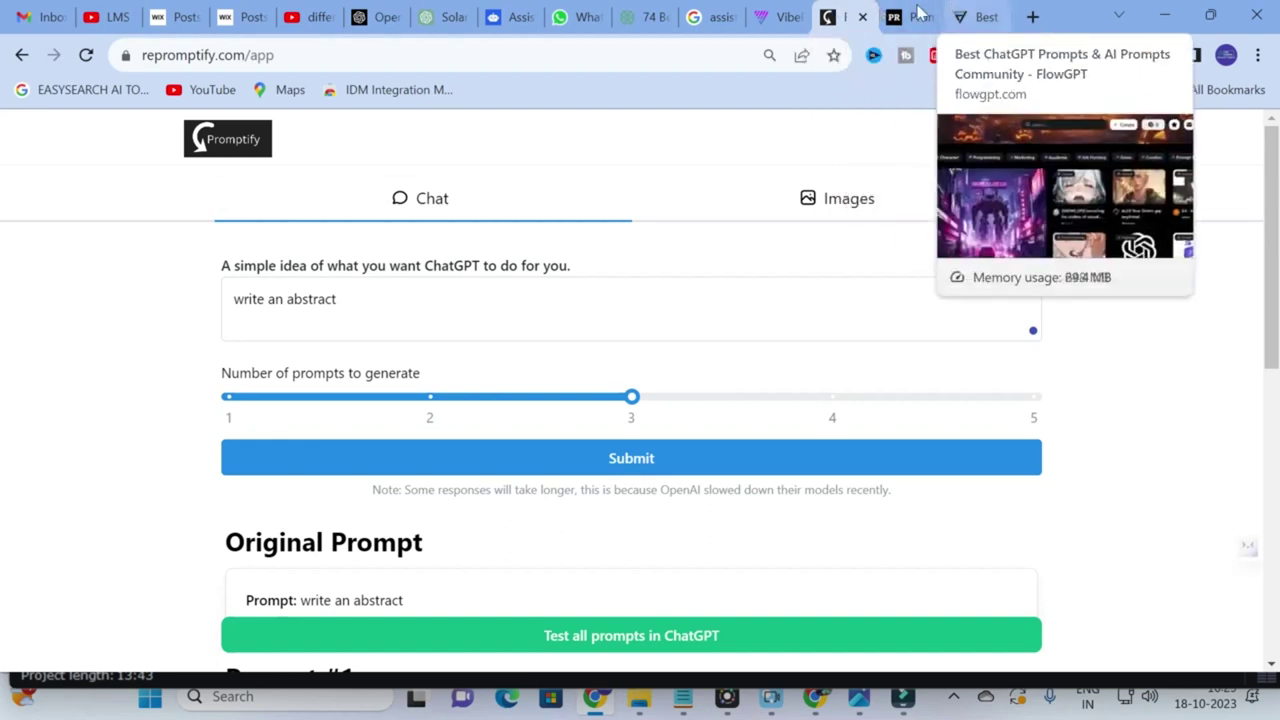
# Switch to Prompt Refine, view its About information, close the welcome dialog and activate the empty user prompt.
pyautogui.click(915, 16)
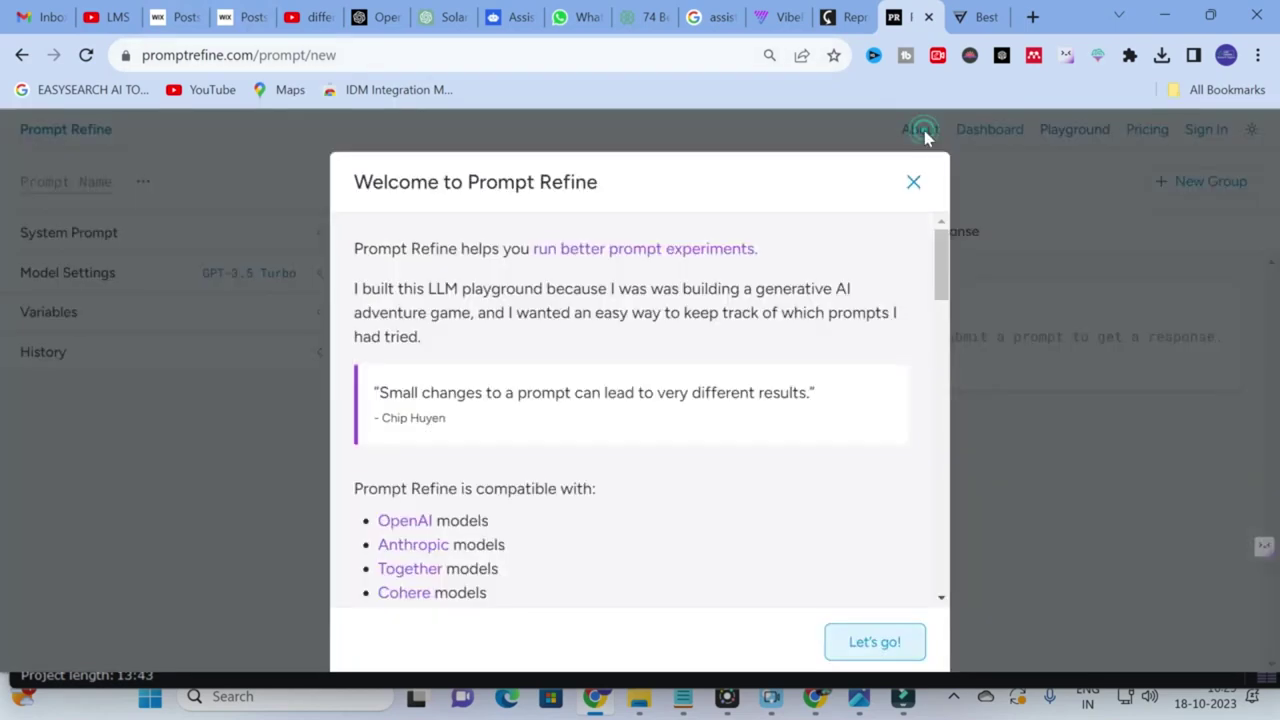
pyautogui.click(922, 131)
pyautogui.click(913, 182)
pyautogui.click(545, 293)
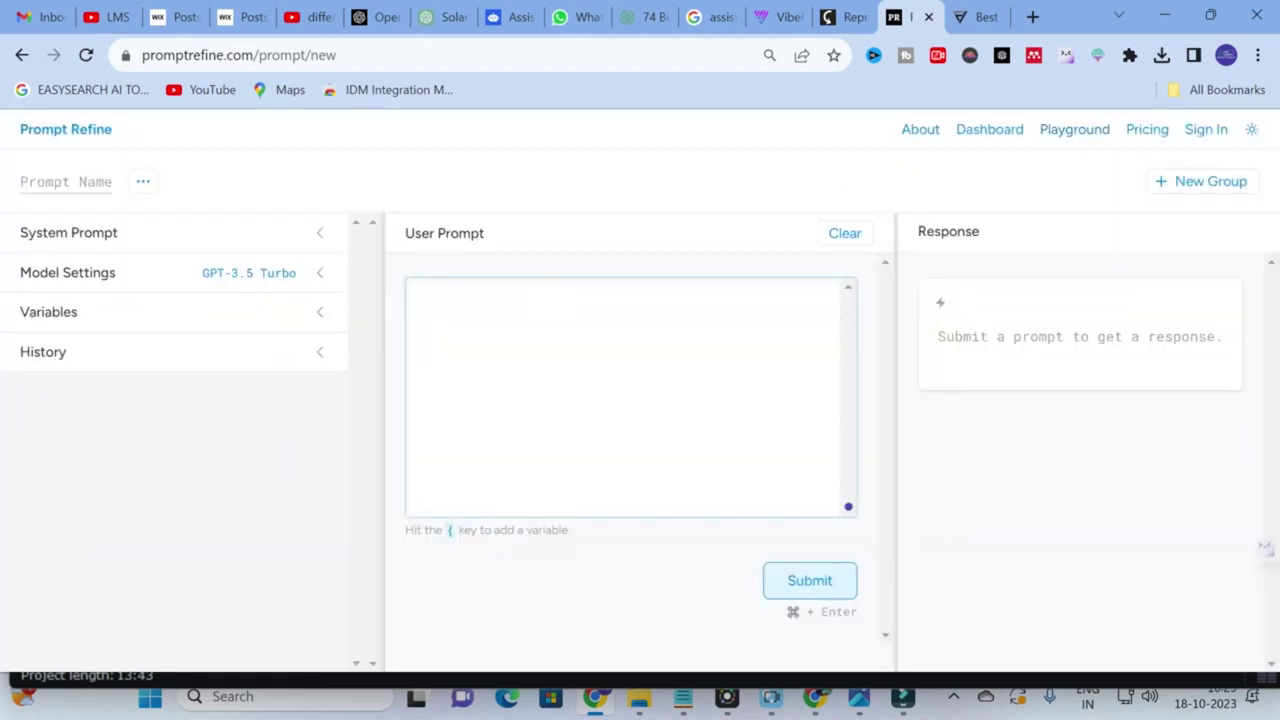